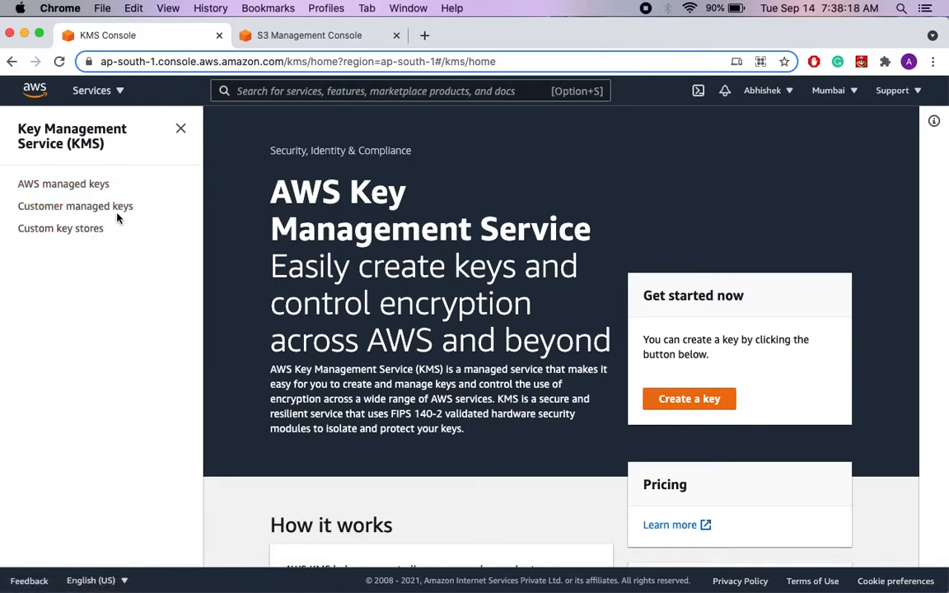
# - Start creating a customer managed key, keeping the Symmetric key type
pyautogui.click(119, 211)
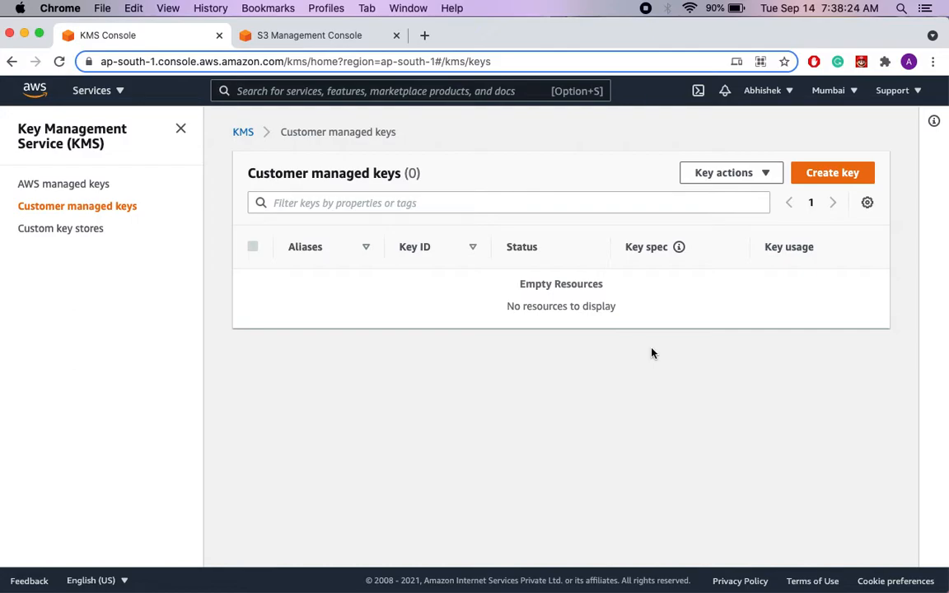
pyautogui.click(853, 171)
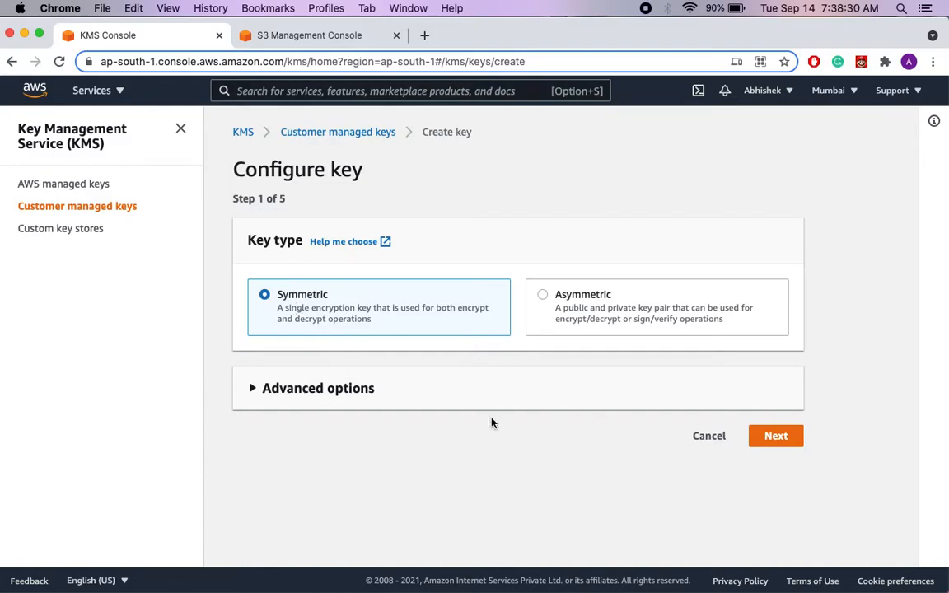
pyautogui.click(773, 438)
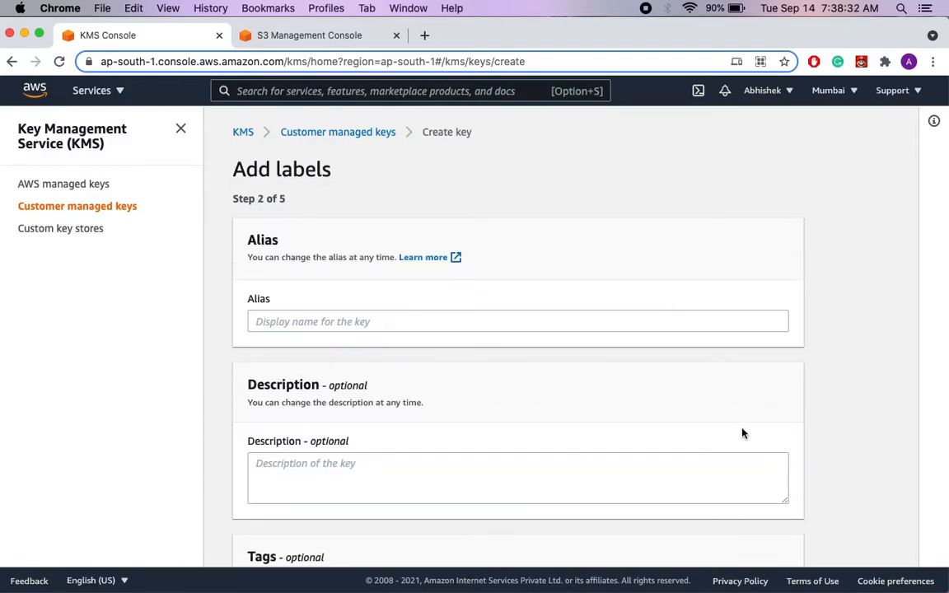
# - Set the key's alias to test-kms-key, leave the description and tags empty, and continue to the administrative permissions
pyautogui.click(376, 322)
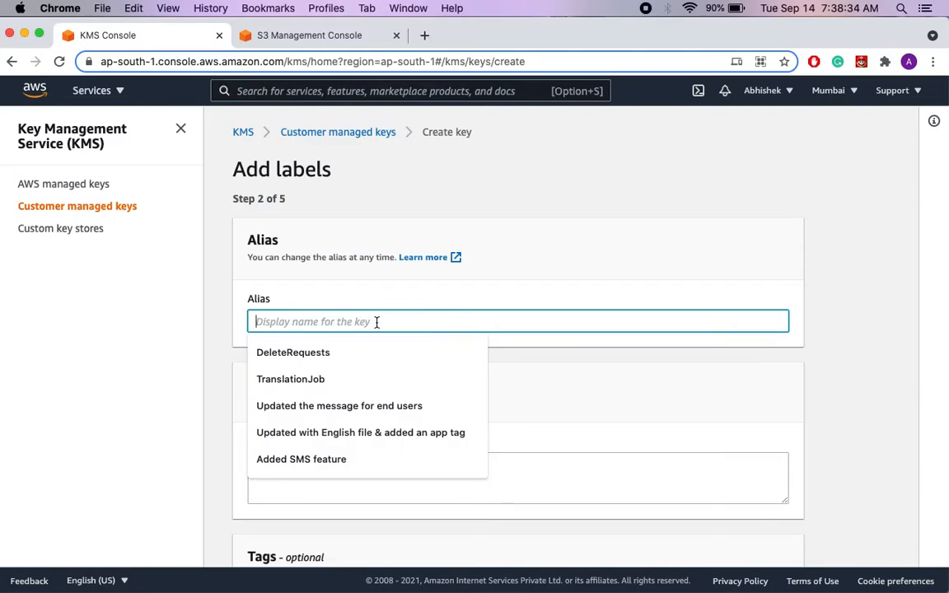
pyautogui.write('test-kms-key')
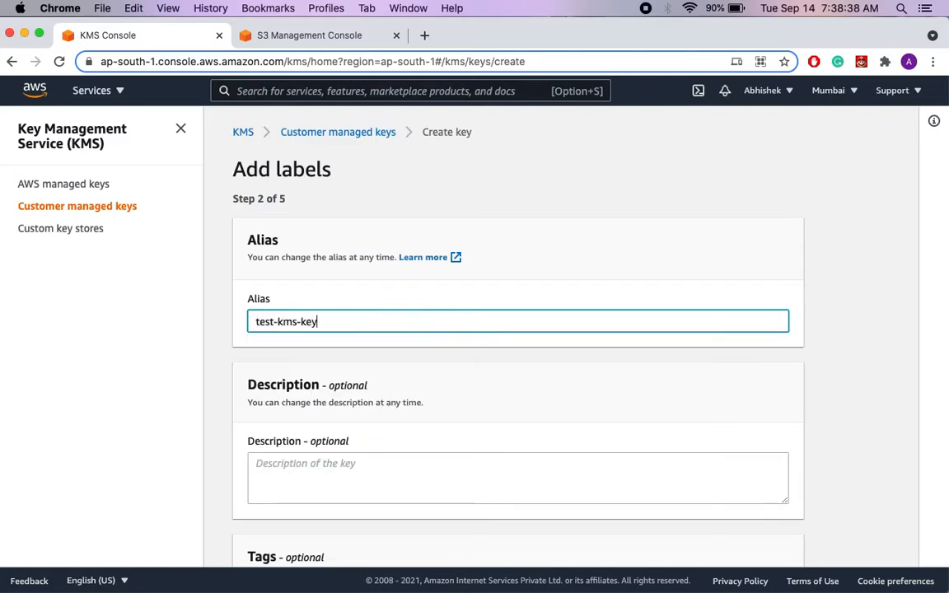
pyautogui.scroll(-5, 382, 290)
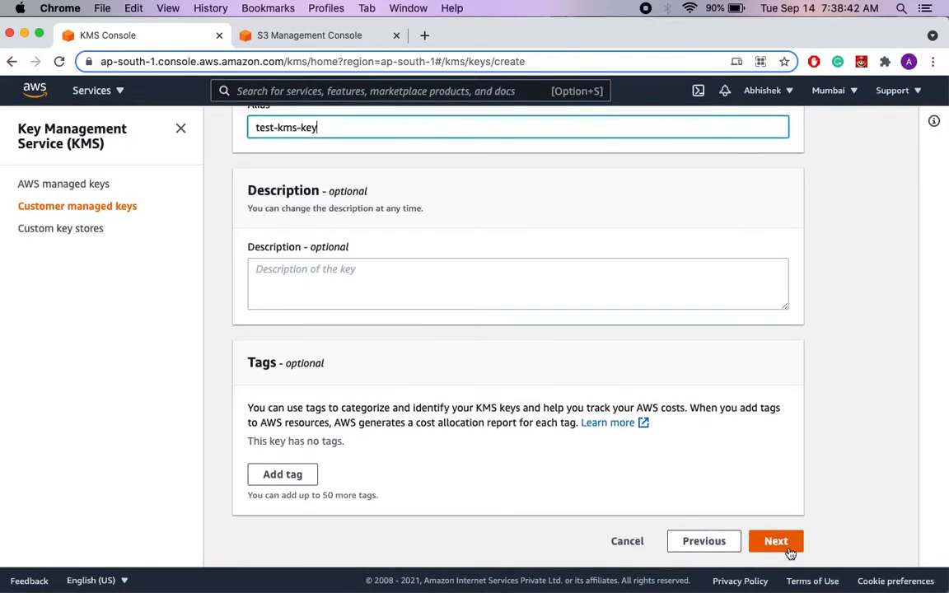
pyautogui.click(787, 550)
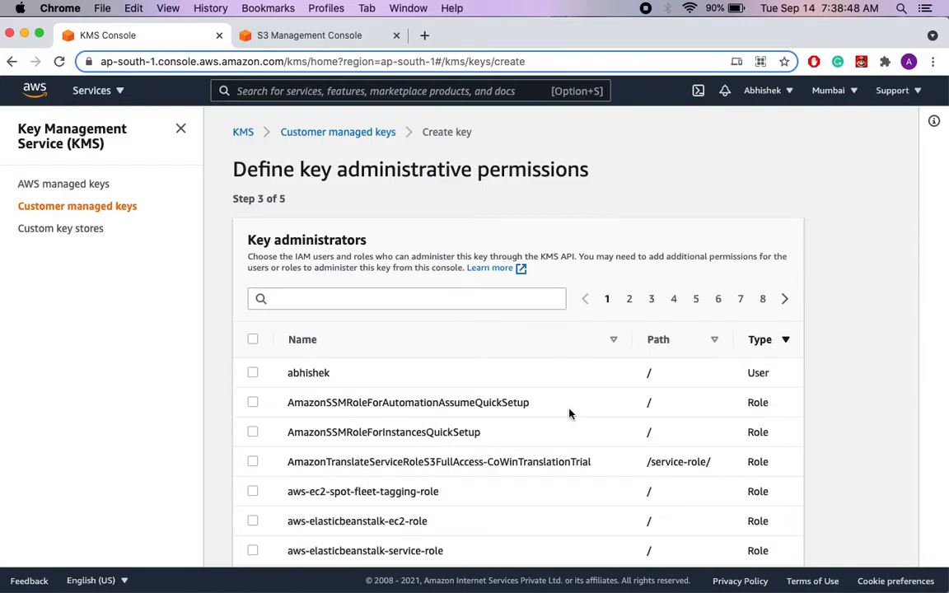
# - Assign the listed IAM user as key administrator, keeping key deletion allowed, and continue to the usage permissions
pyautogui.scroll(-1, 569, 414)
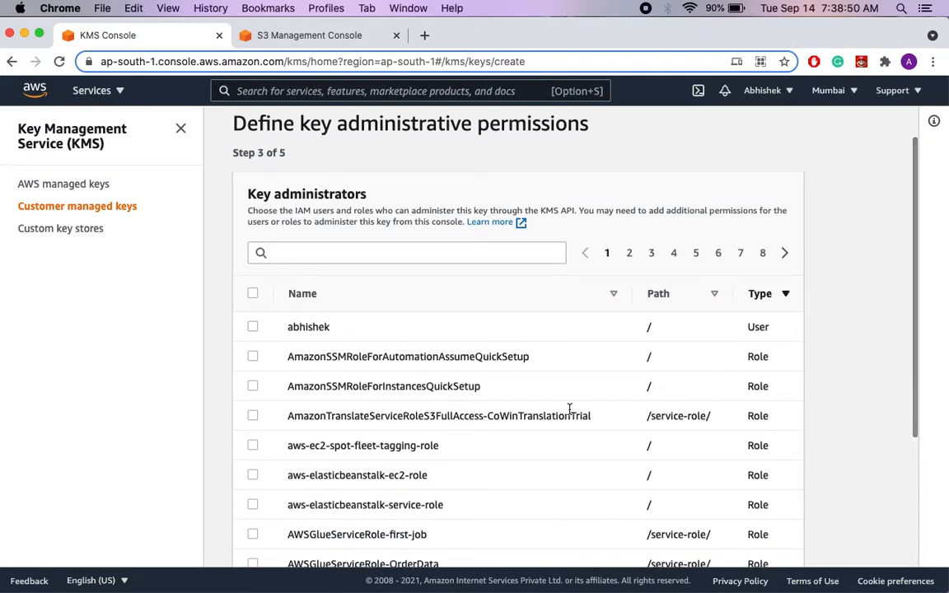
pyautogui.click(252, 328)
pyautogui.scroll(-4, 470, 386)
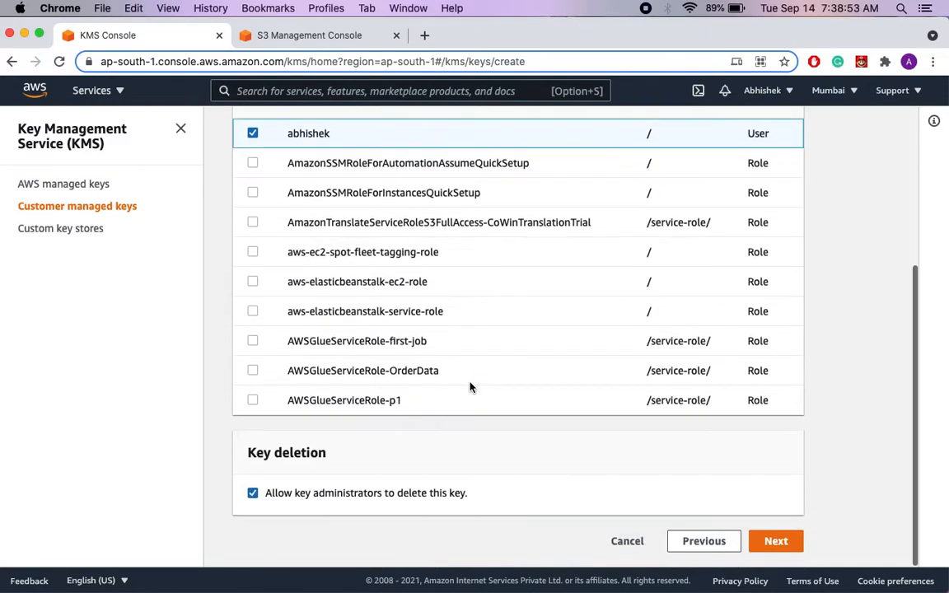
pyautogui.click(776, 539)
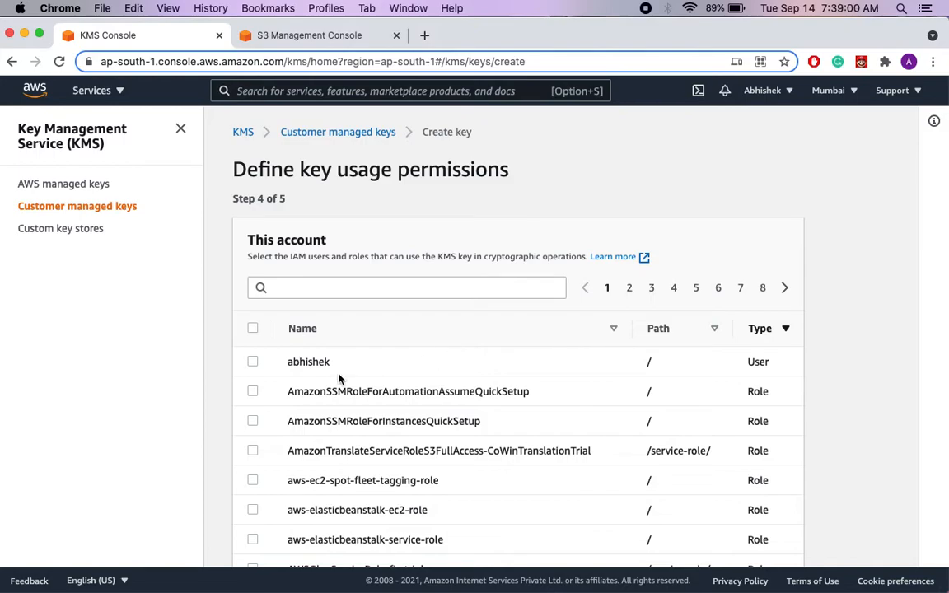
# - Grant the listed IAM user permission to use the key in cryptographic operations and continue to the review
pyautogui.click(253, 363)
pyautogui.scroll(-5, 409, 438)
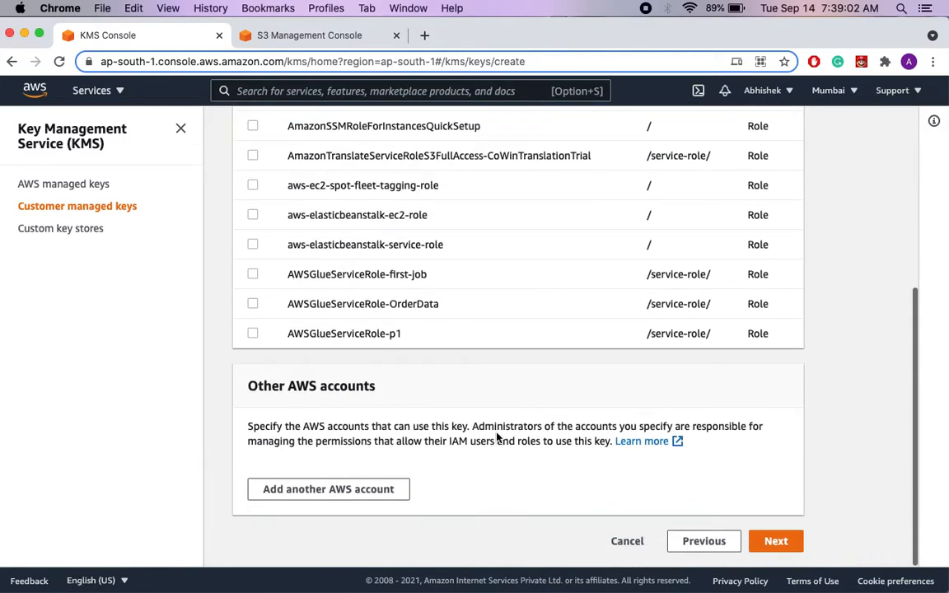
pyautogui.click(792, 551)
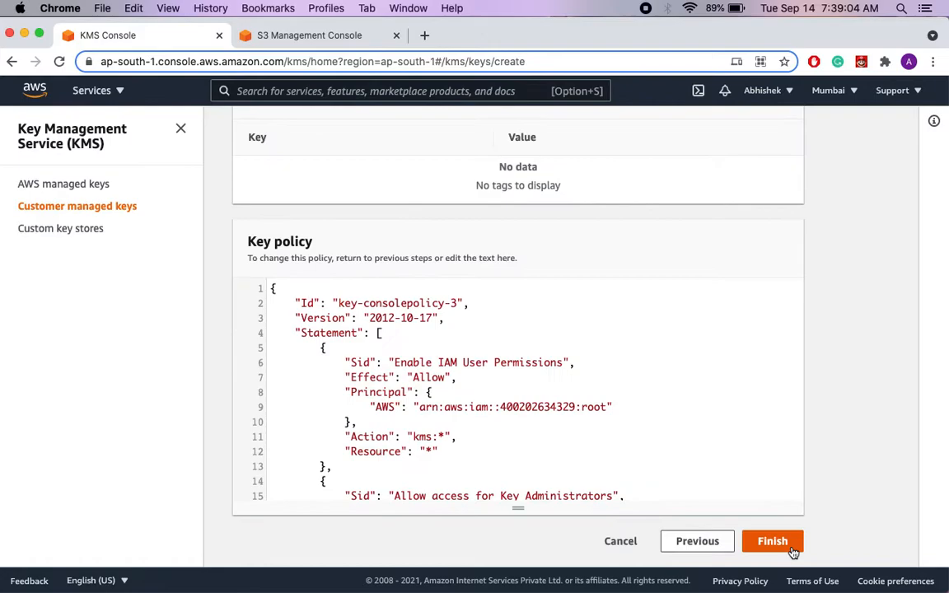
# - Review the key's configuration and policy, finish creating it, and dismiss the notification
pyautogui.scroll(3, 615, 385)
pyautogui.scroll(5, 616, 385)
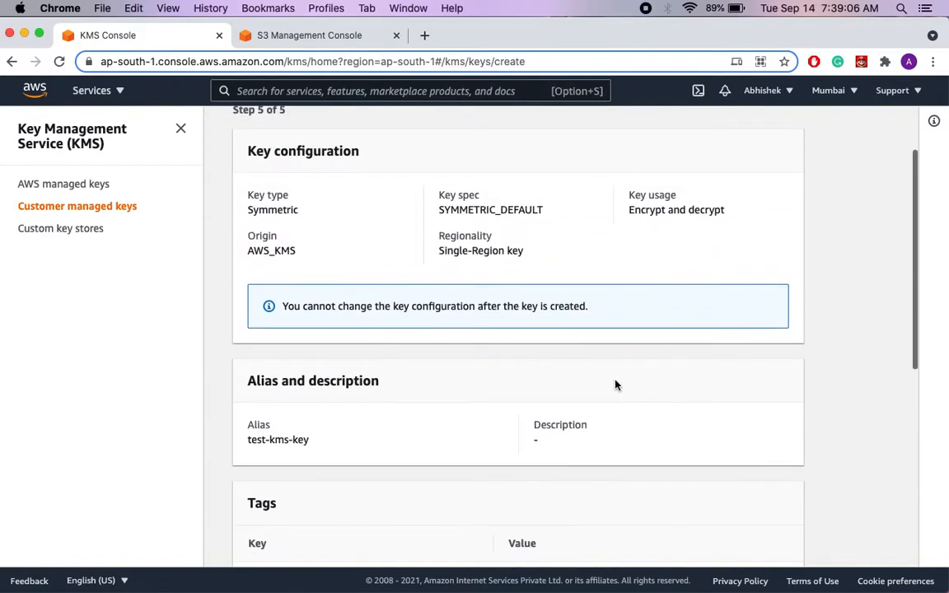
pyautogui.scroll(-6, 615, 385)
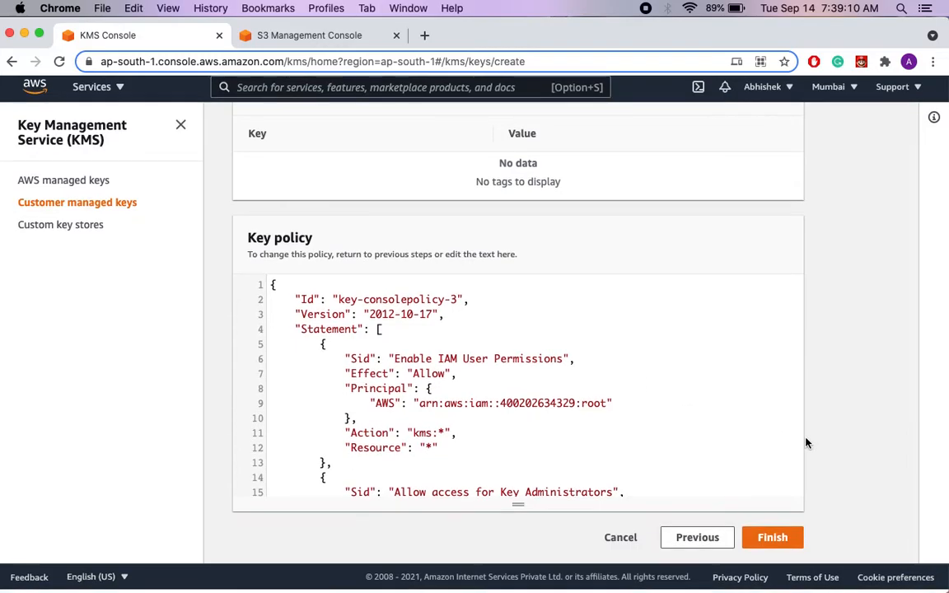
pyautogui.click(778, 542)
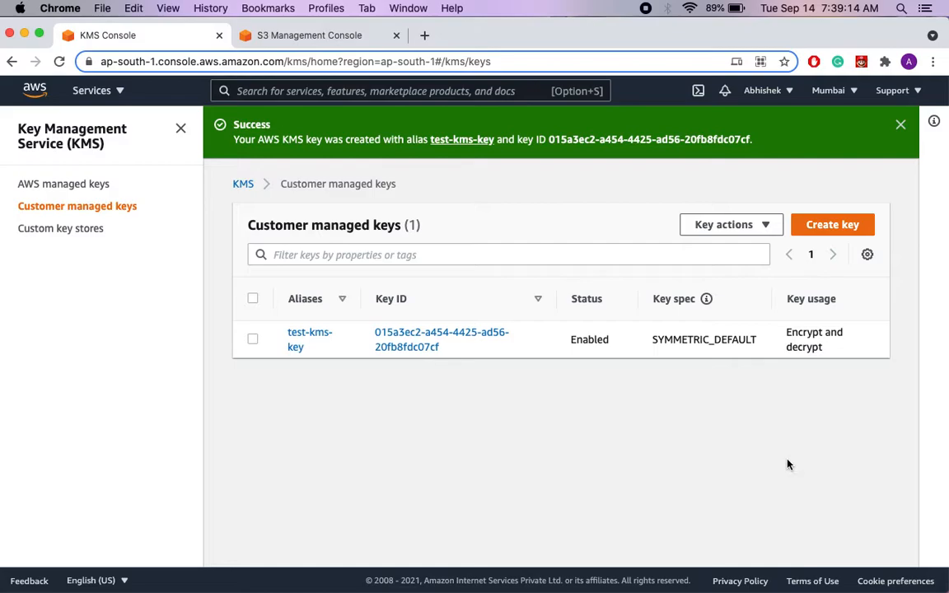
pyautogui.click(901, 127)
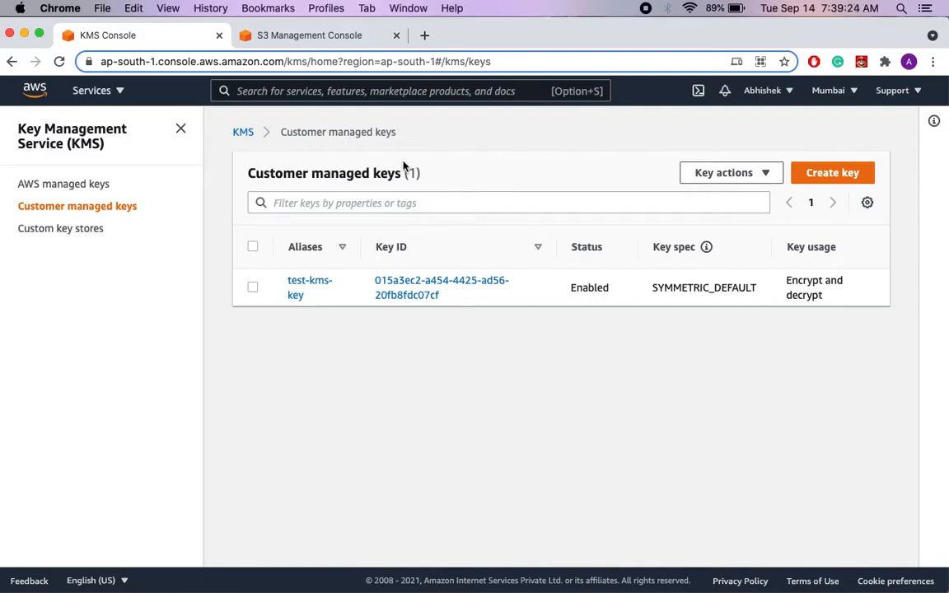
# - Switch to the S3 console and start a new bucket named test-kms-bucket-mum
pyautogui.click(365, 41)
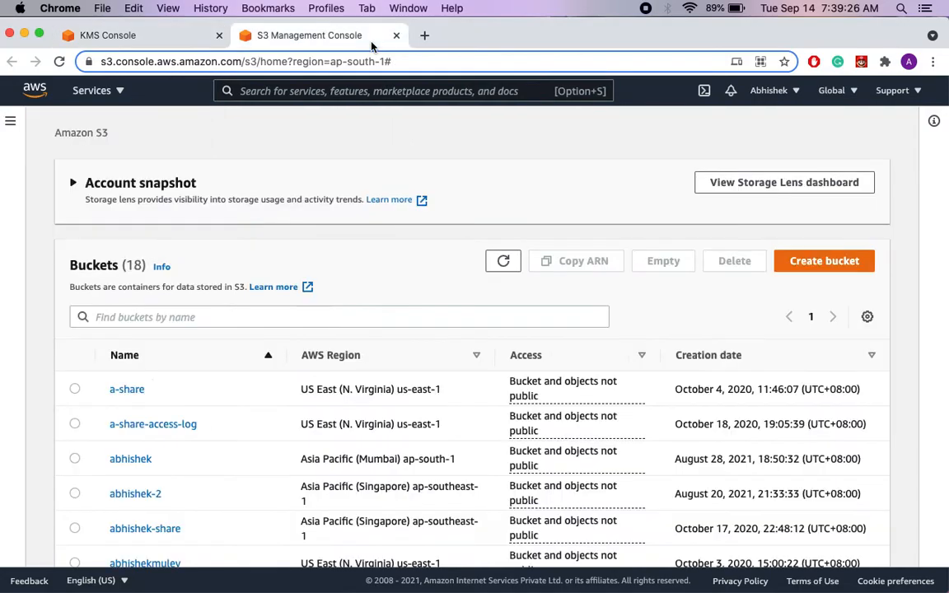
pyautogui.click(804, 262)
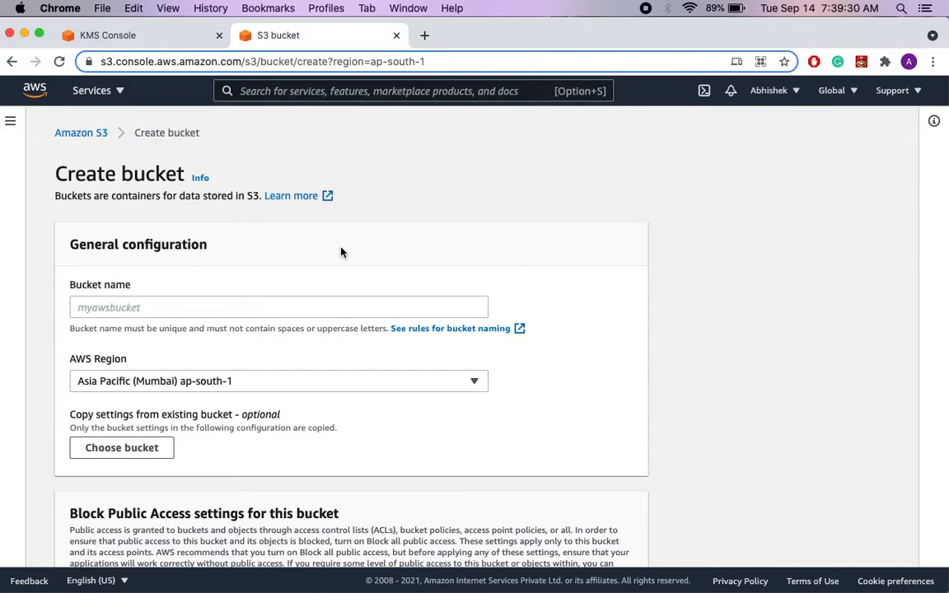
pyautogui.click(260, 310)
pyautogui.write('test-kms-')
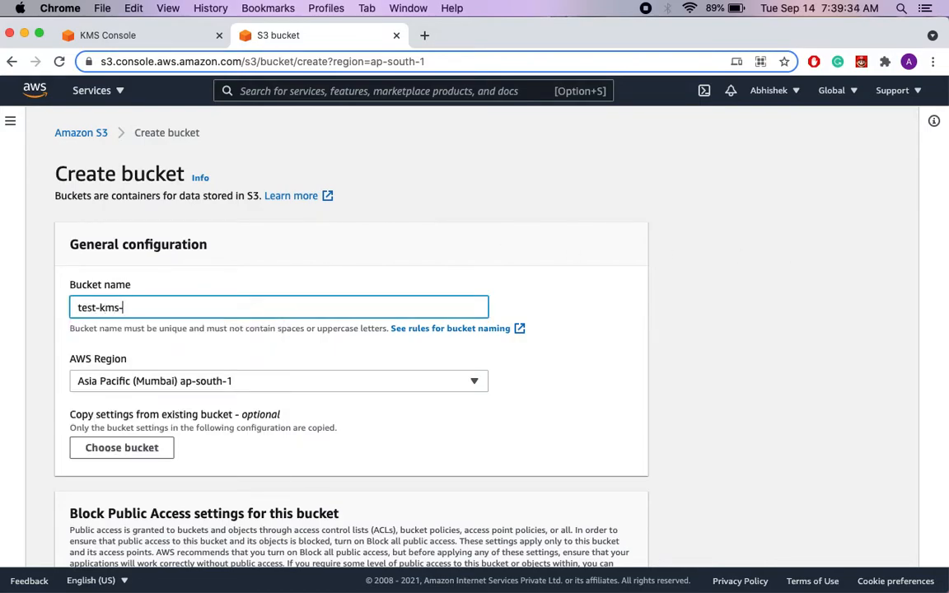
pyautogui.write('bucket-mum')
# - Enable default server-side encryption for the bucket with the AWS Key Management Service key (SSE-KMS) type
pyautogui.scroll(-5, 422, 443)
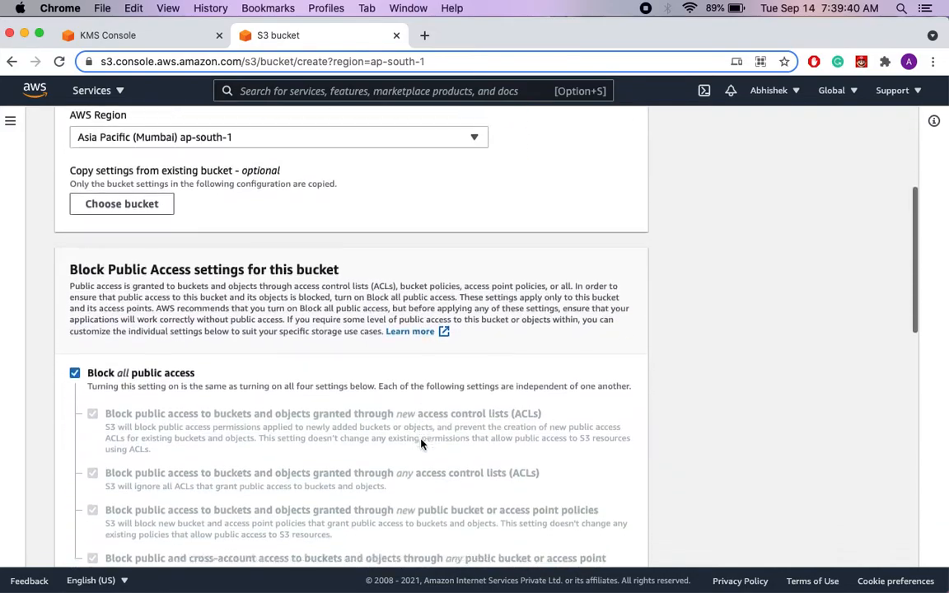
pyautogui.scroll(-14, 422, 443)
pyautogui.scroll(-1, 421, 445)
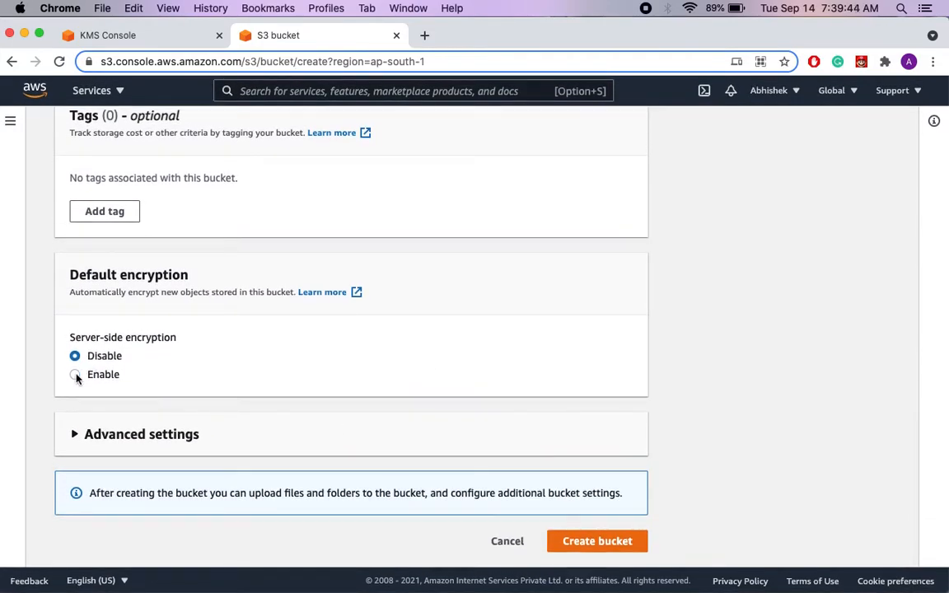
pyautogui.click(76, 375)
pyautogui.scroll(-3, 247, 334)
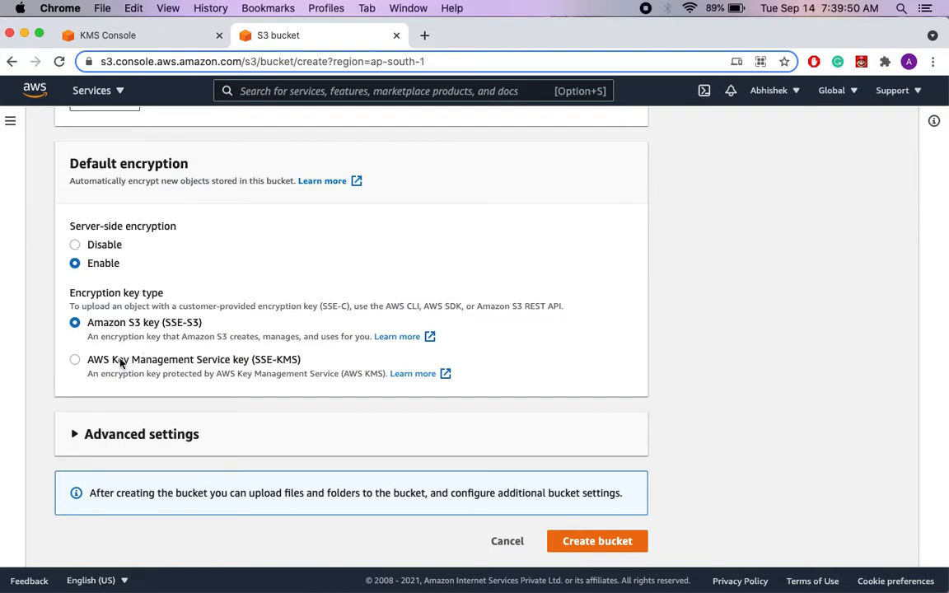
pyautogui.click(75, 360)
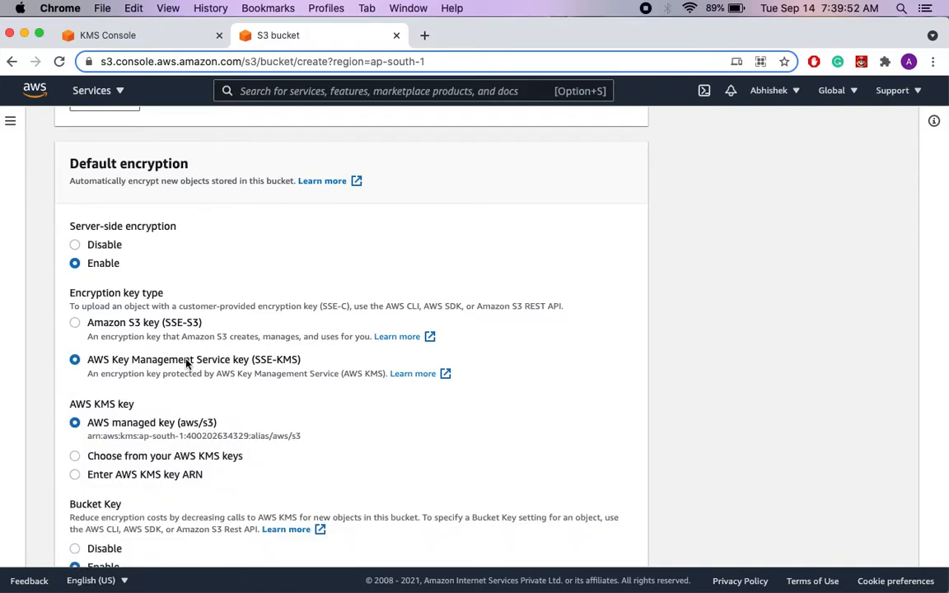
# - Choose test-kms-key from the account's own AWS KMS keys for the bucket encryption and create the bucket
pyautogui.scroll(-3, 187, 363)
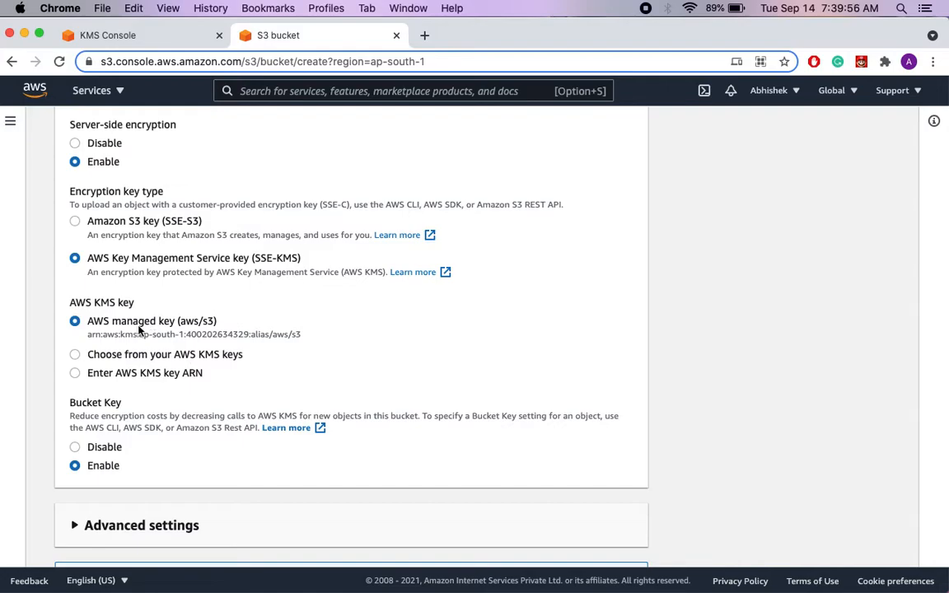
pyautogui.click(74, 355)
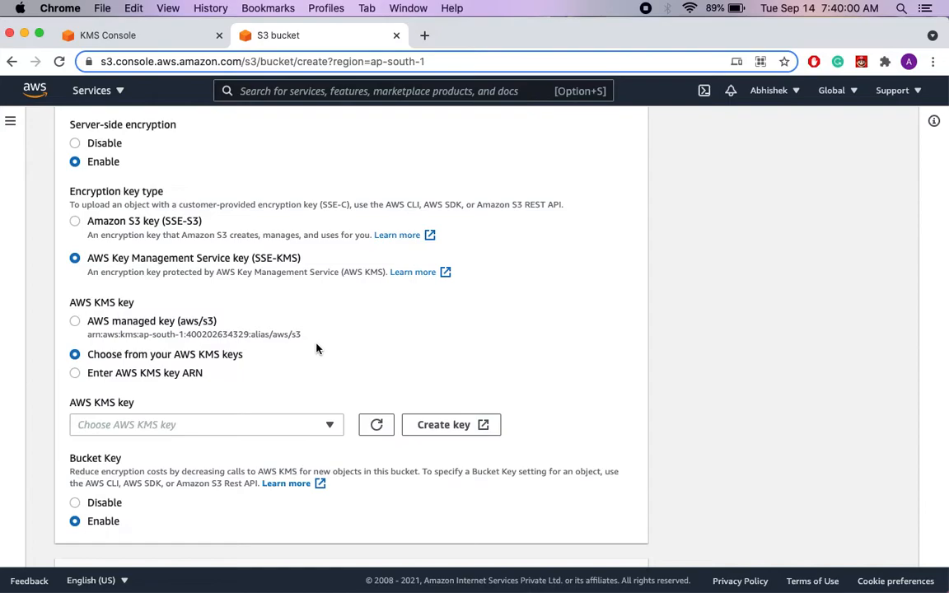
pyautogui.scroll(-3, 318, 402)
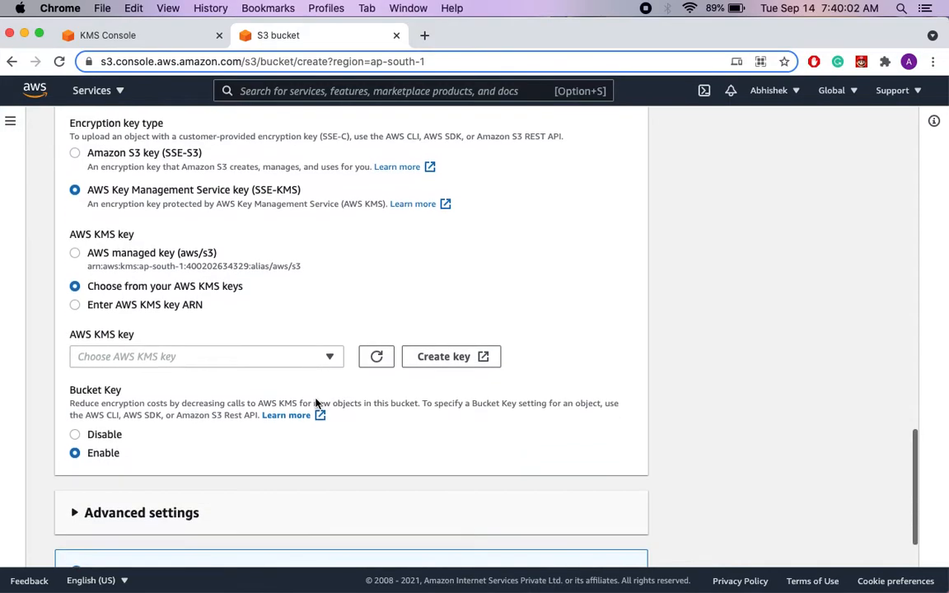
pyautogui.click(335, 361)
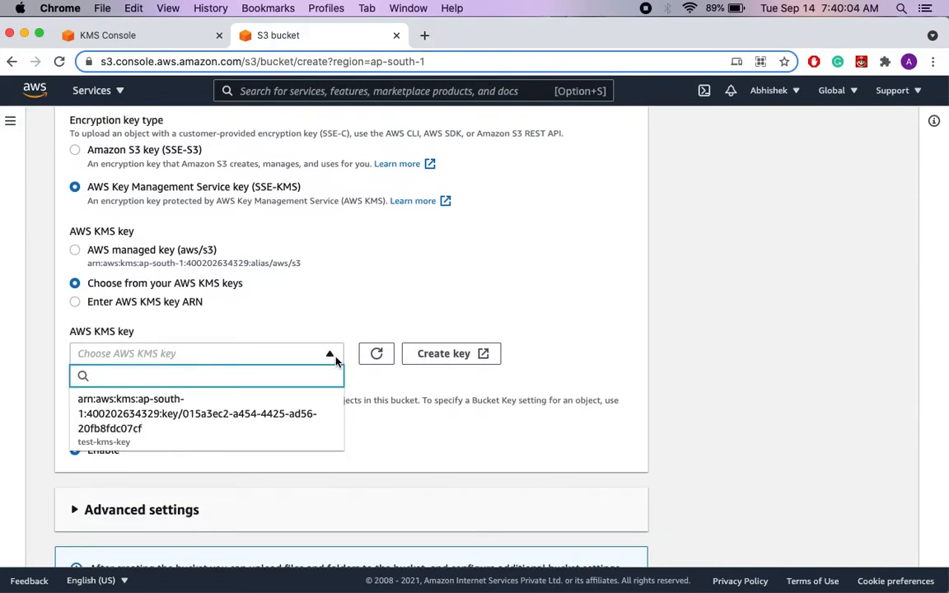
pyautogui.click(301, 400)
pyautogui.scroll(-3, 300, 400)
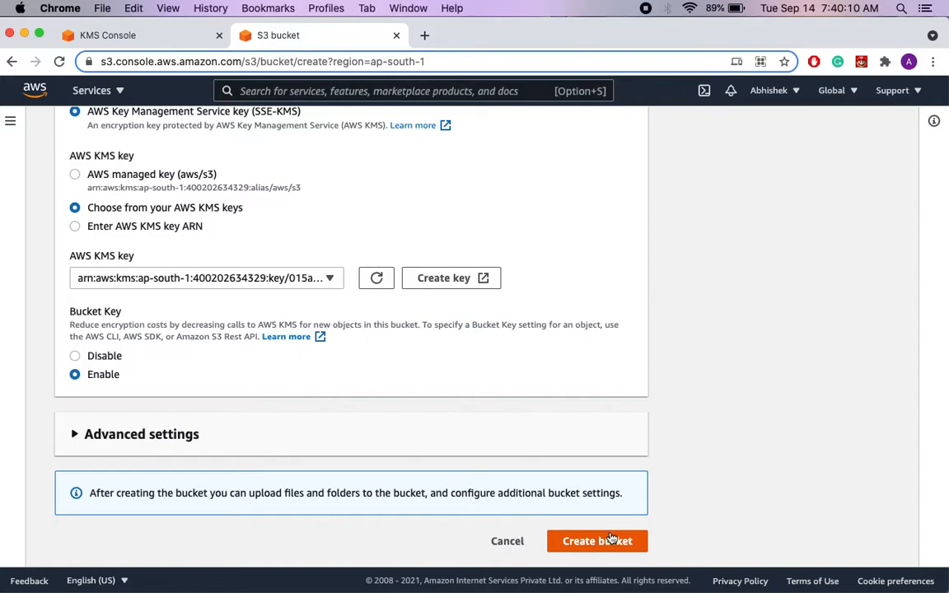
pyautogui.click(613, 539)
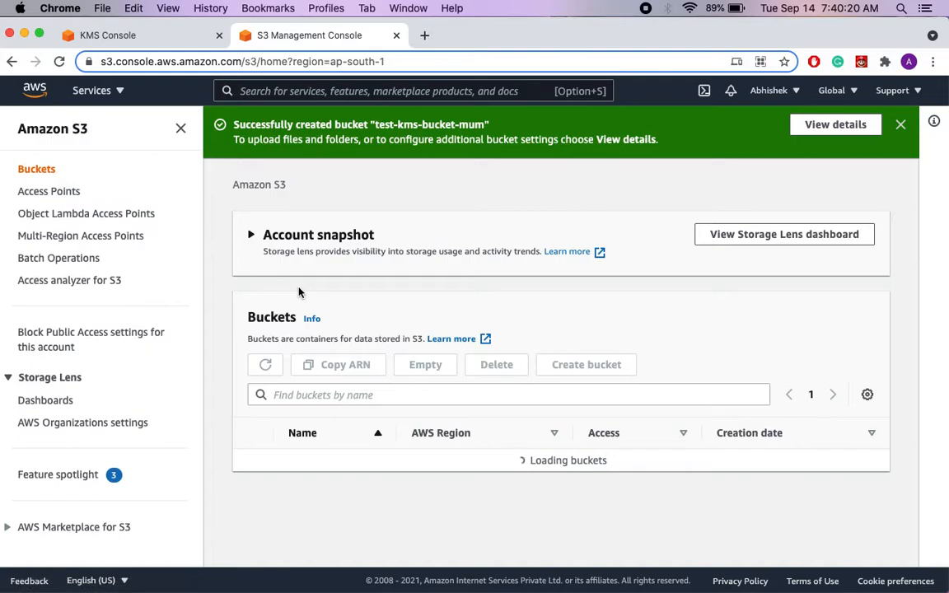
# - Find the test-kms-bucket-mum bucket in the bucket list and open it
pyautogui.click(181, 129)
pyautogui.scroll(-3, 261, 328)
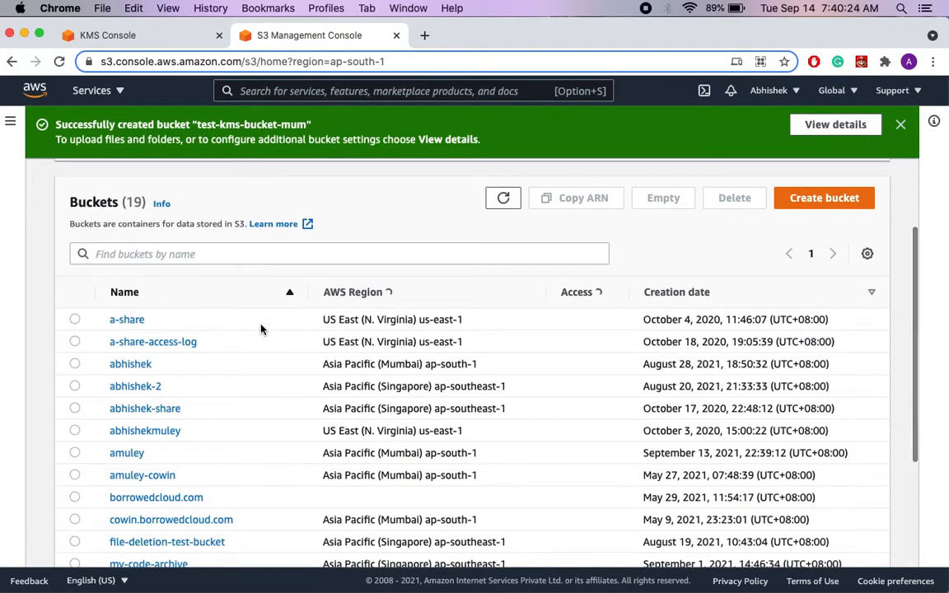
pyautogui.scroll(-5, 260, 329)
pyautogui.scroll(-5, 261, 329)
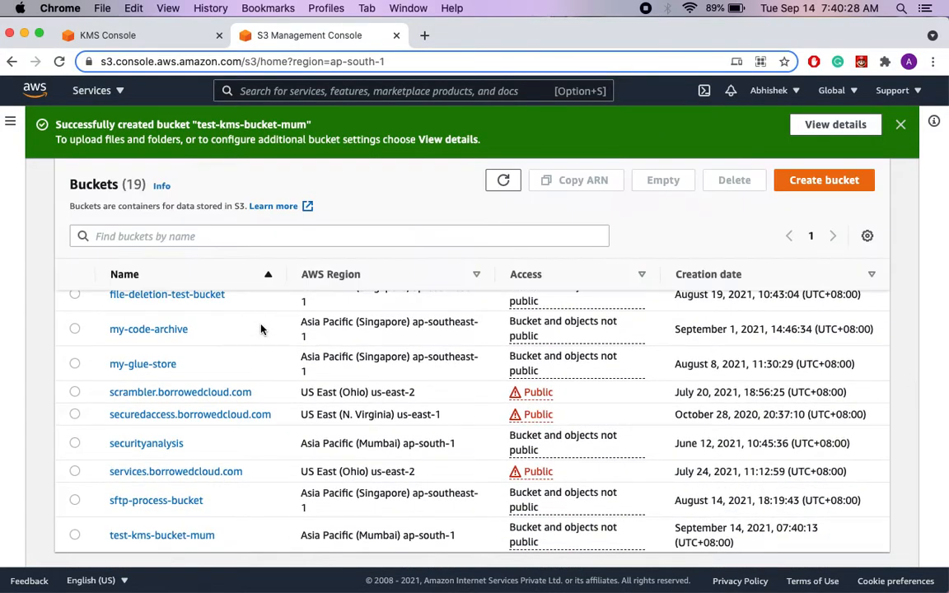
pyautogui.click(202, 536)
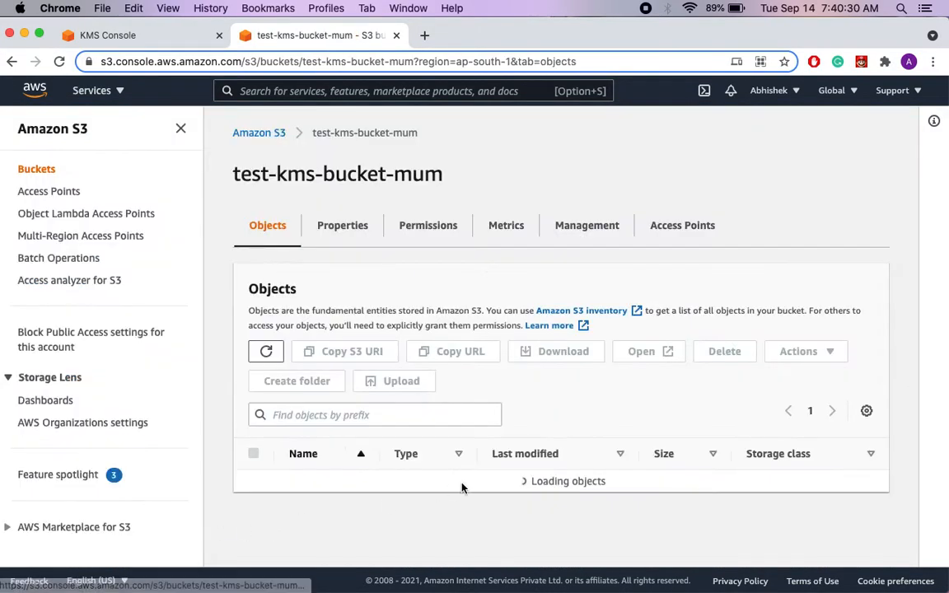
pyautogui.click(181, 128)
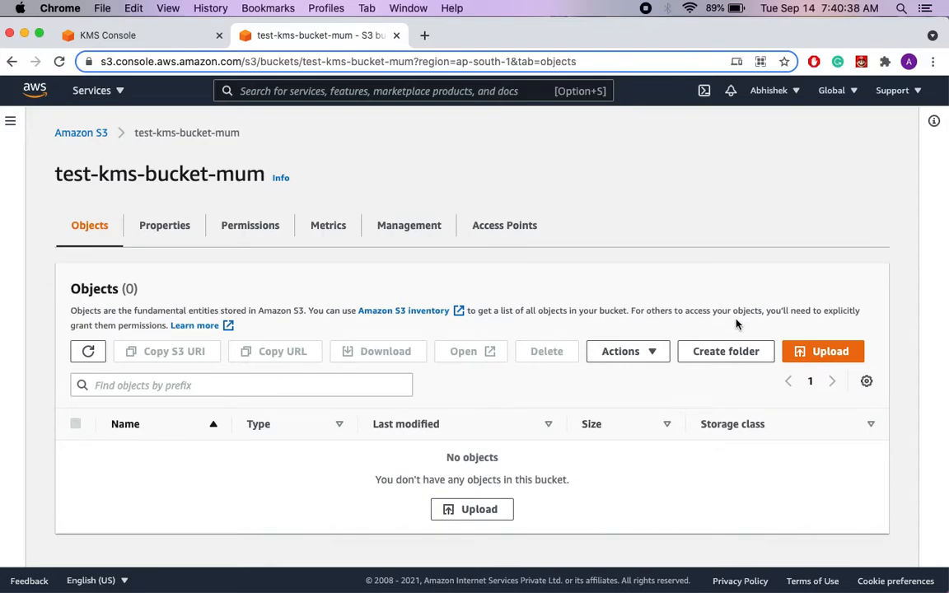
# - Start an upload to the test-kms-bucket-mum bucket and add Population_Analysis.py from the Downloads folder
pyautogui.click(833, 358)
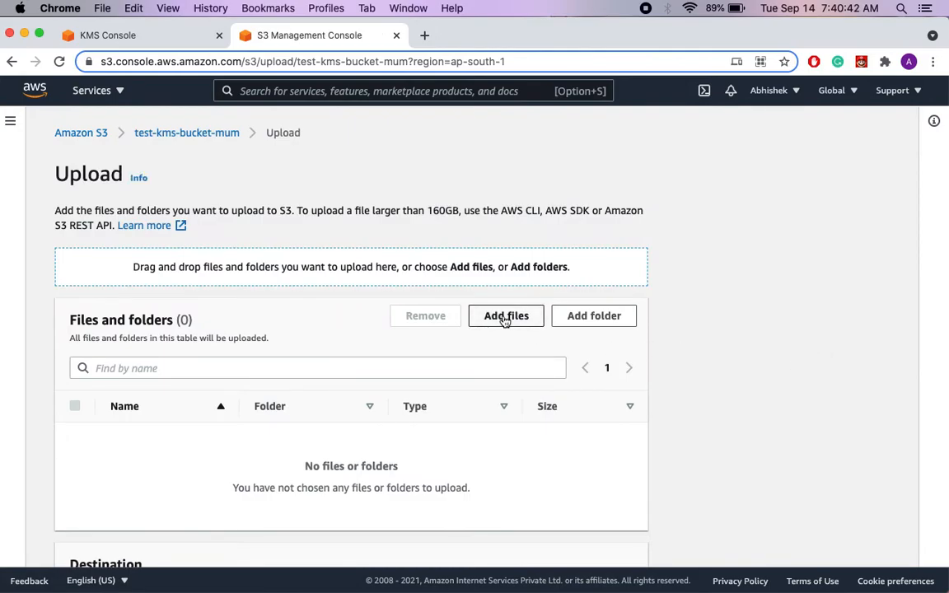
pyautogui.click(271, 295)
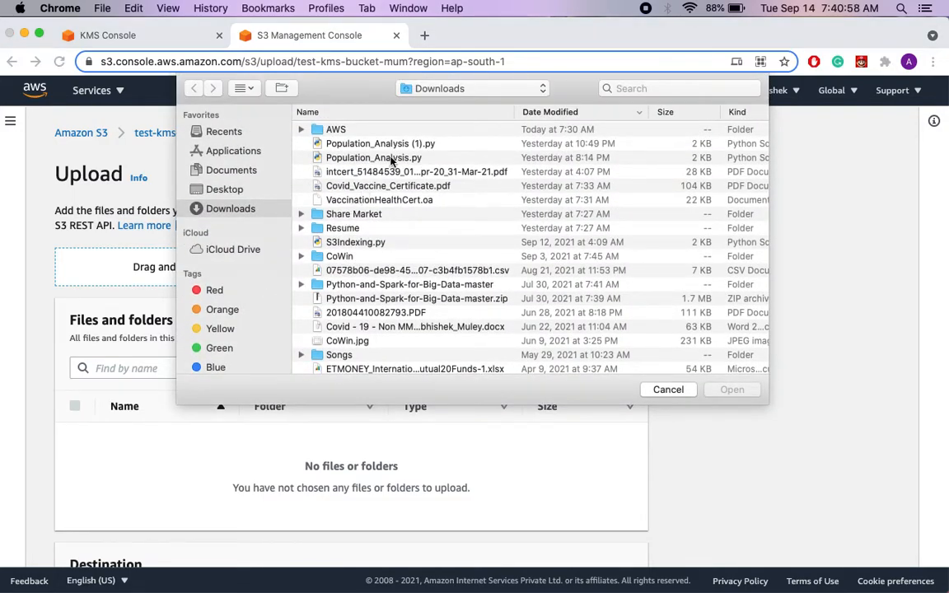
pyautogui.click(354, 157)
pyautogui.click(732, 390)
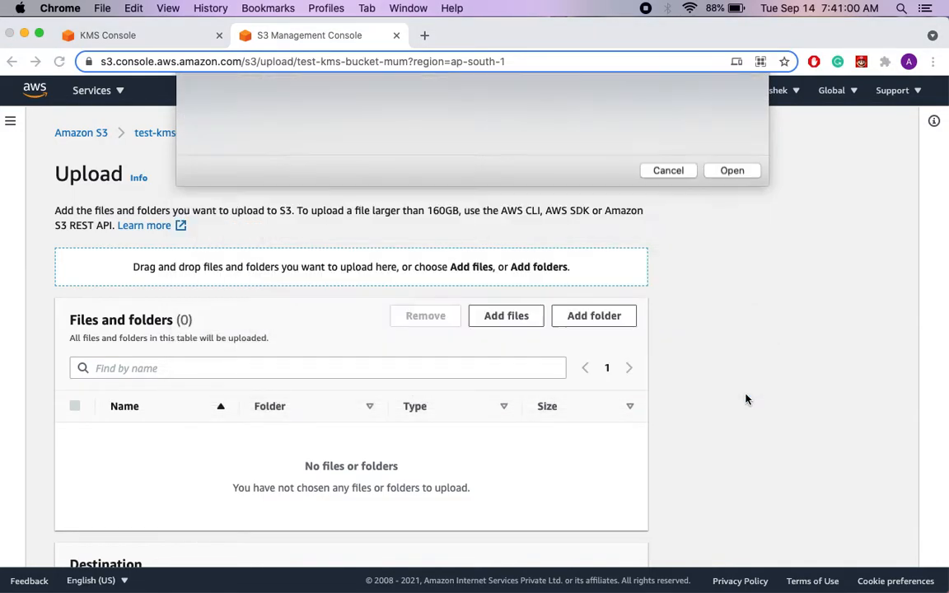
# - Expand the upload's properties and set the storage class to One Zone-IA
pyautogui.scroll(-5, 340, 409)
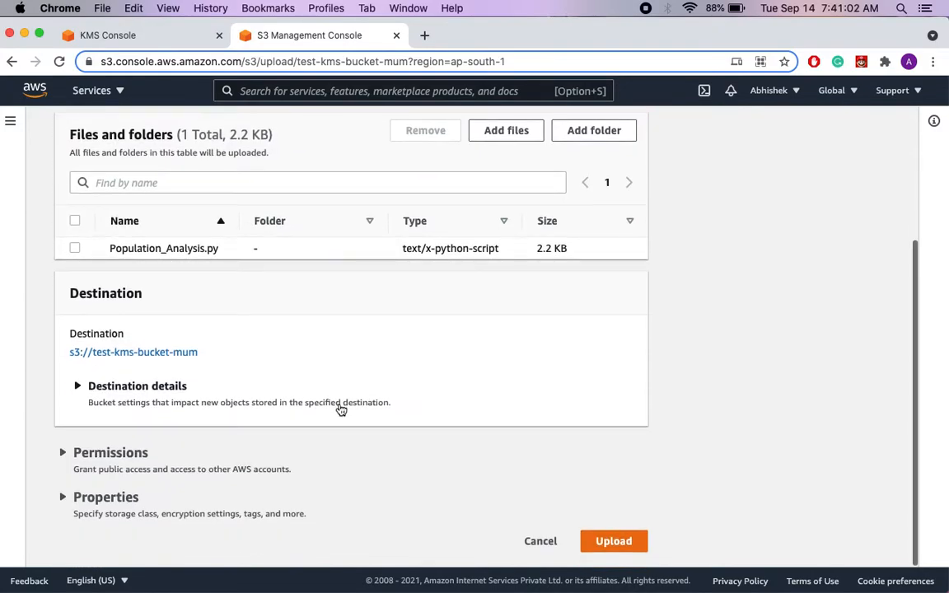
pyautogui.click(132, 497)
pyautogui.scroll(-10, 132, 499)
pyautogui.scroll(-3, 131, 498)
pyautogui.click(89, 245)
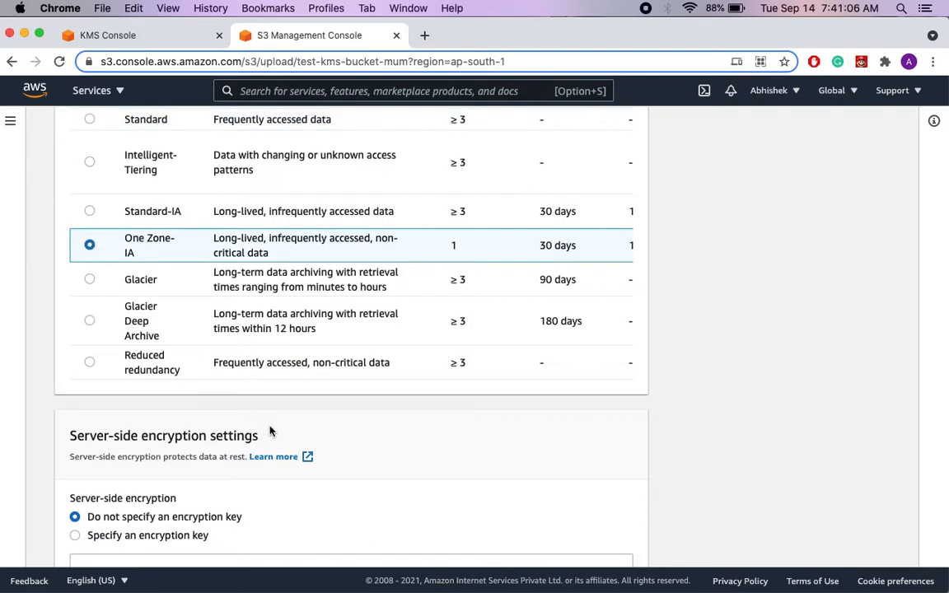
# - Set the upload's server-side encryption to specify an encryption key
pyautogui.scroll(-10, 270, 431)
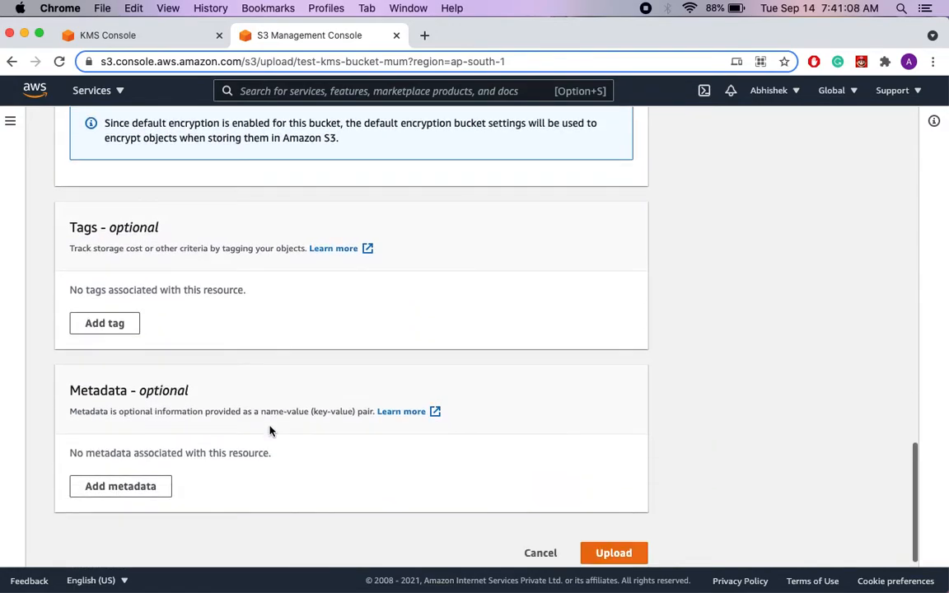
pyautogui.scroll(5, 269, 432)
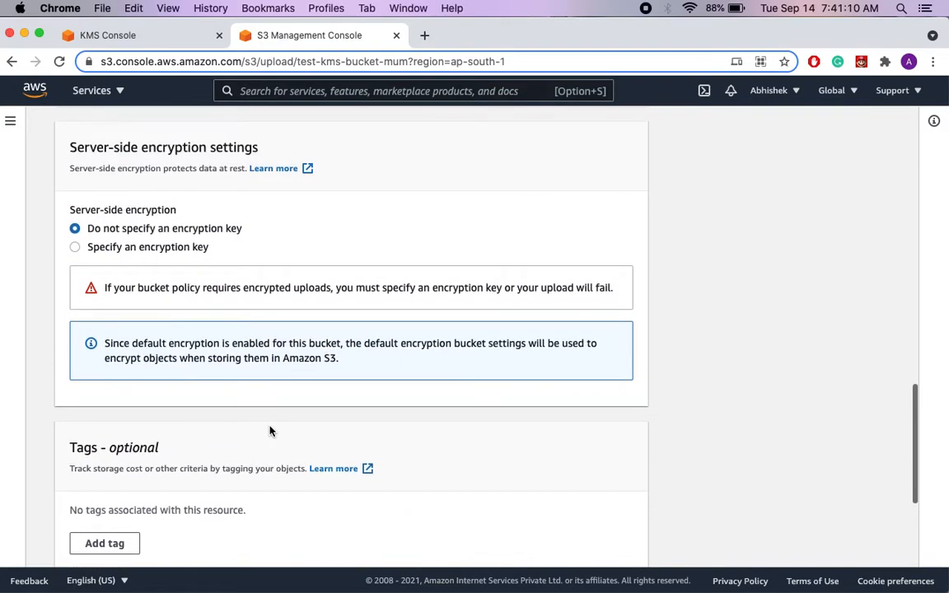
pyautogui.scroll(2, 269, 431)
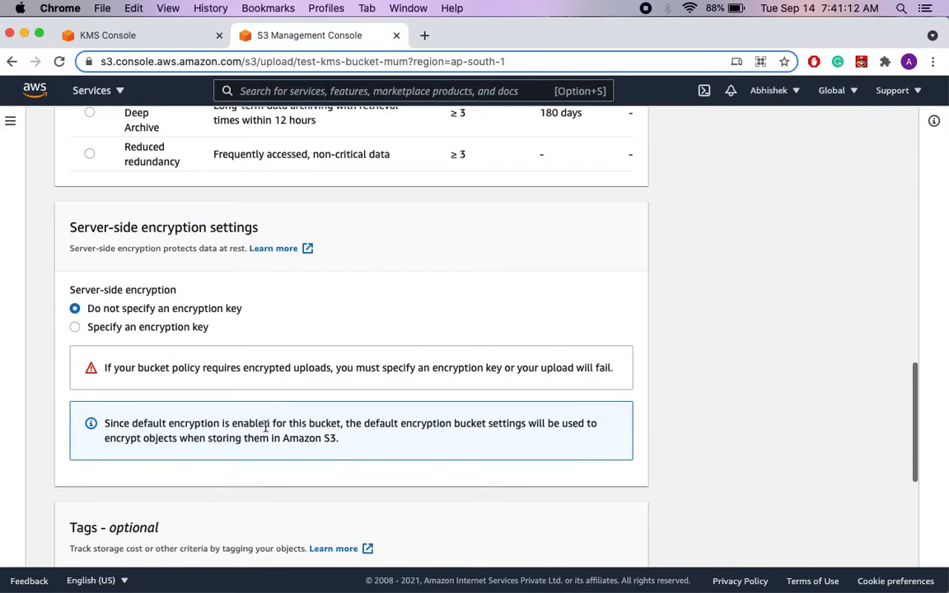
pyautogui.click(75, 329)
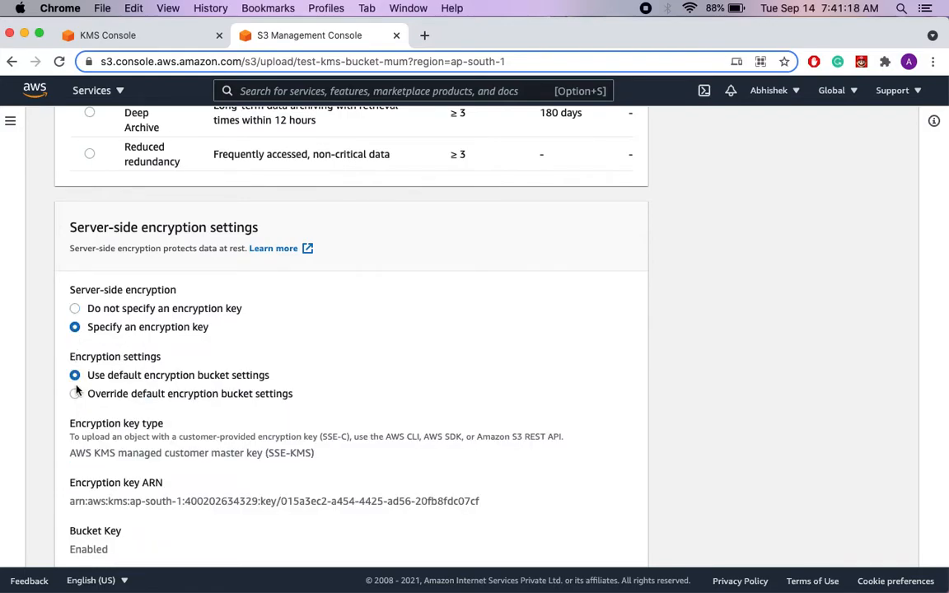
pyautogui.scroll(-2, 76, 391)
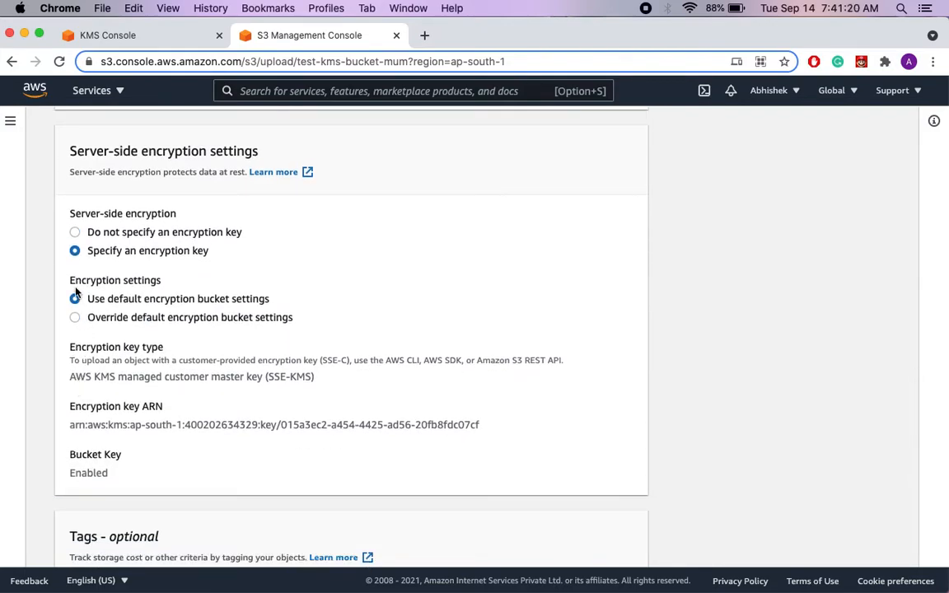
pyautogui.click(75, 318)
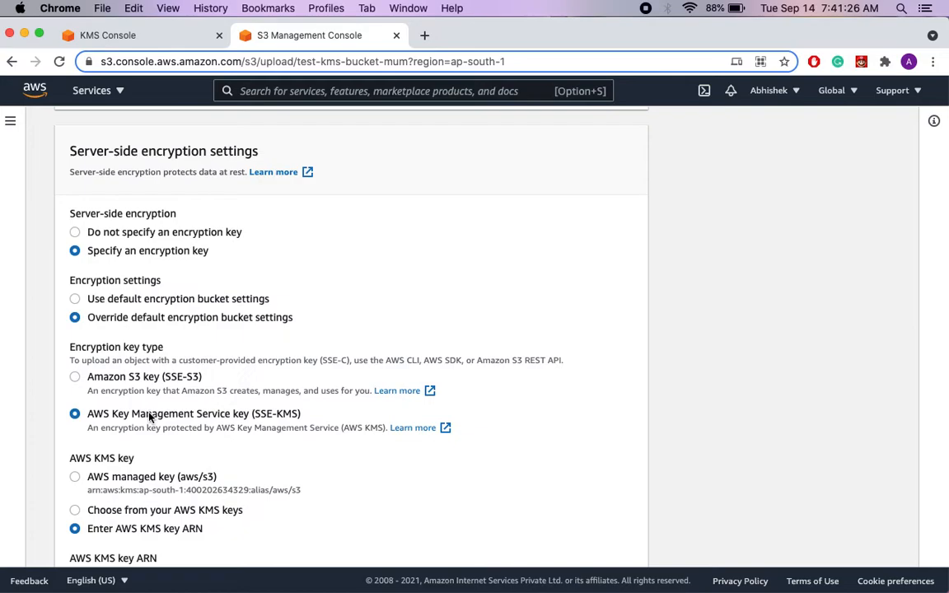
pyautogui.scroll(-2, 126, 422)
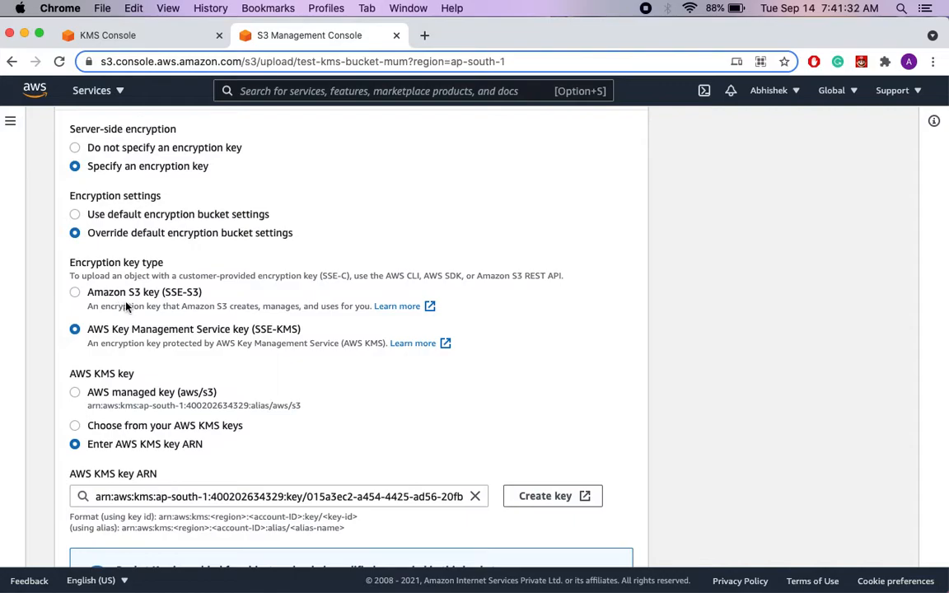
pyautogui.click(75, 425)
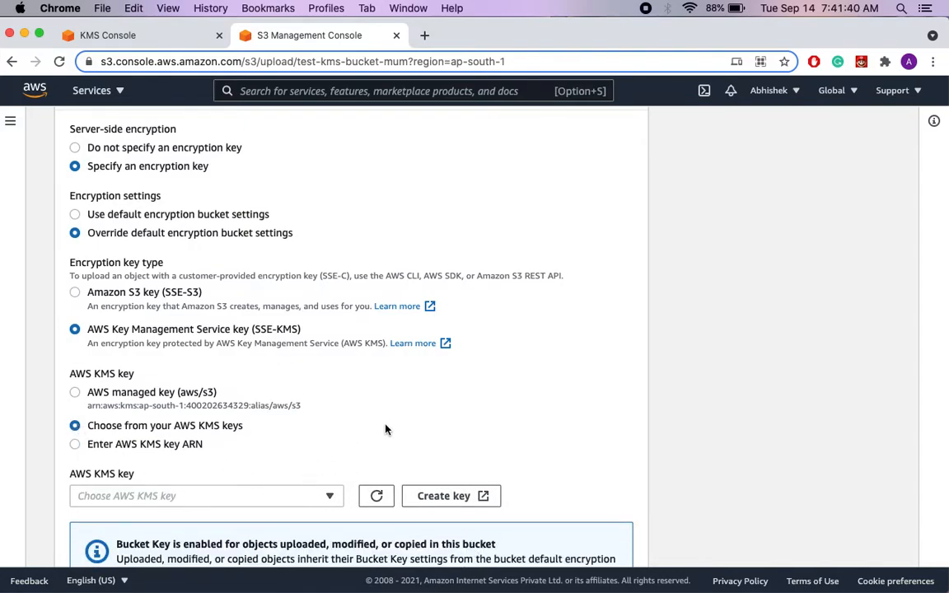
pyautogui.scroll(-10, 385, 427)
pyautogui.scroll(10, 386, 429)
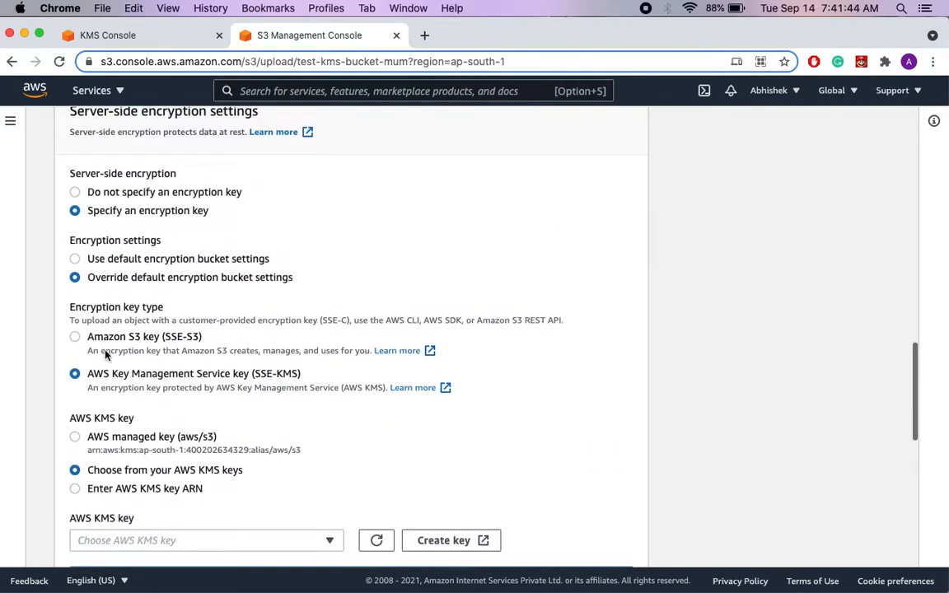
# - Use the bucket's default encryption settings, upload Population_Analysis.py and close the upload status page
pyautogui.click(75, 259)
pyautogui.scroll(-1, 276, 351)
pyautogui.scroll(-5, 275, 351)
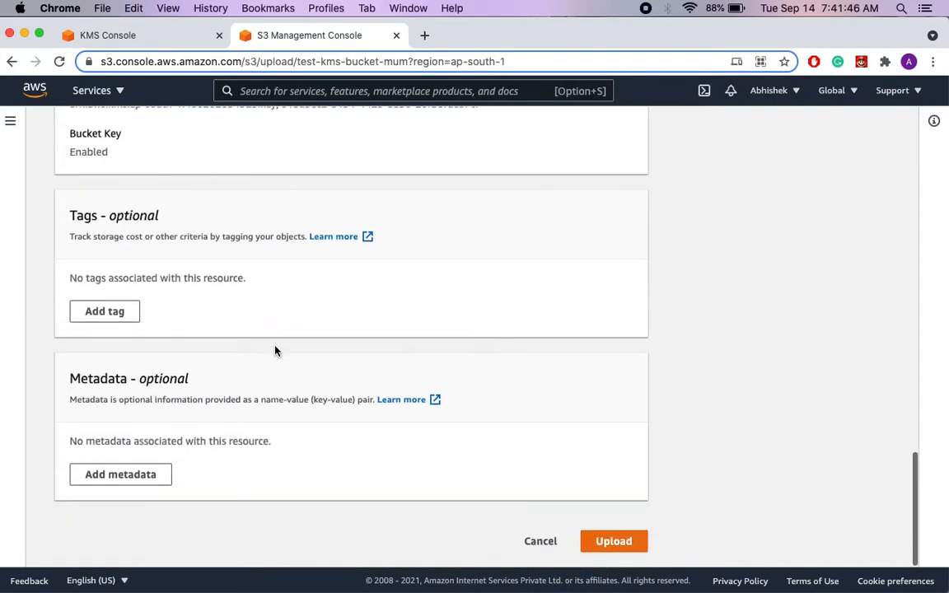
pyautogui.click(614, 543)
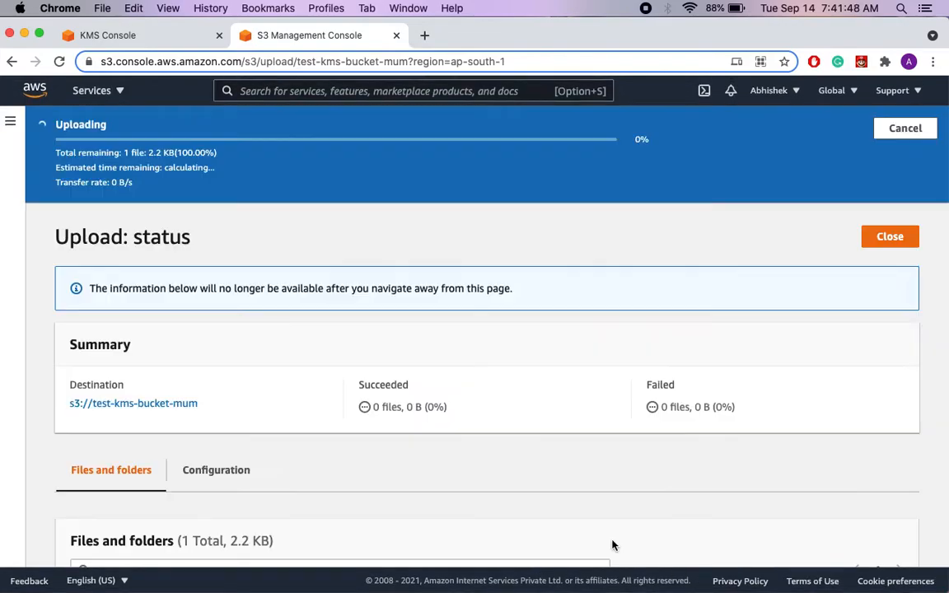
pyautogui.click(899, 193)
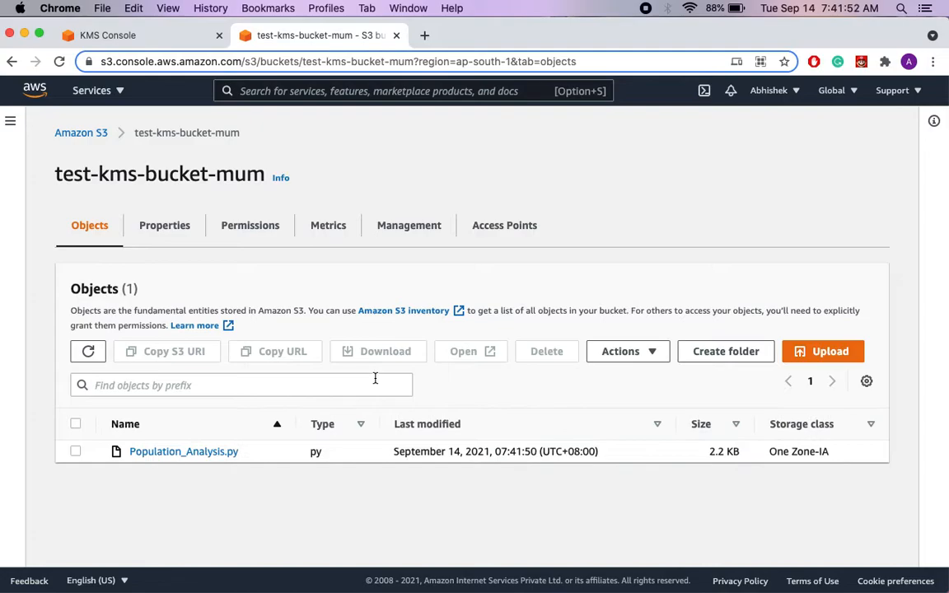
# - Check the server-side encryption settings in the properties of Population_Analysis.py and return to the bucket
pyautogui.click(233, 453)
pyautogui.scroll(-15, 488, 371)
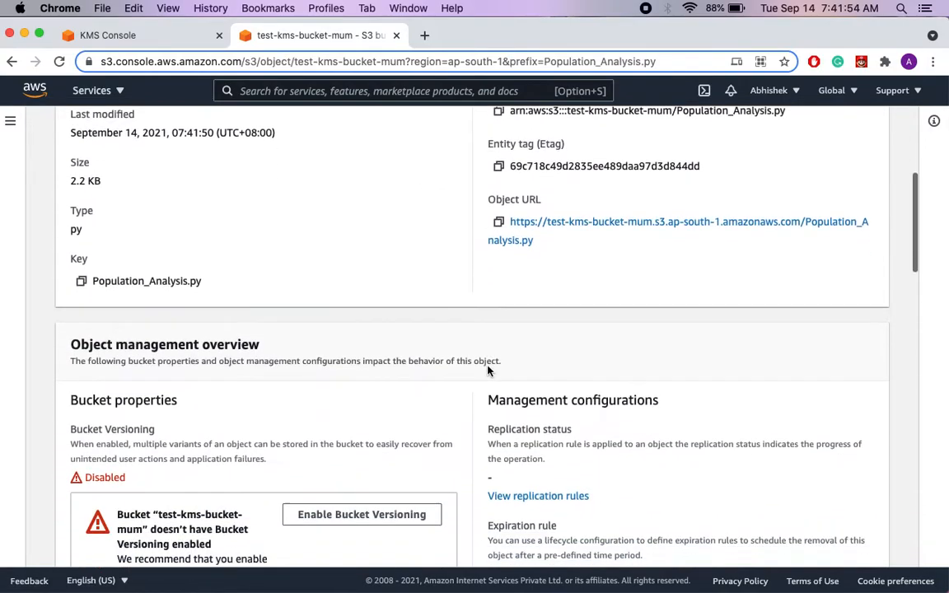
pyautogui.scroll(-5, 488, 371)
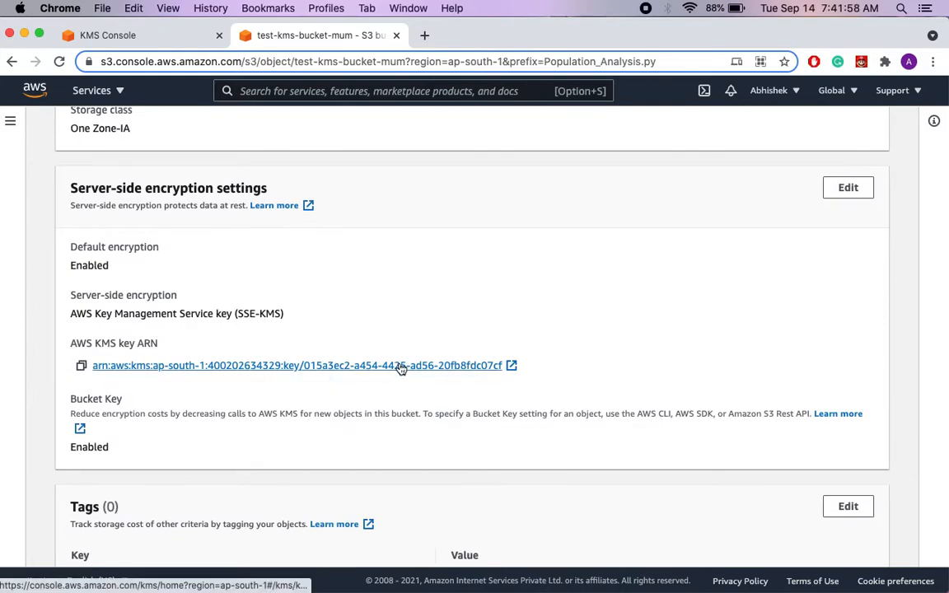
pyautogui.scroll(15, 442, 281)
pyautogui.scroll(5, 441, 283)
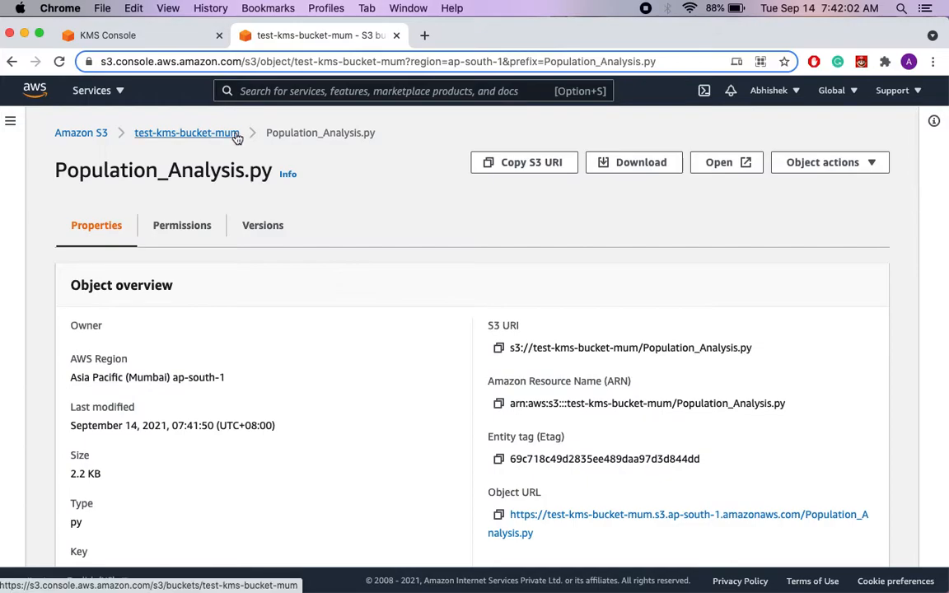
pyautogui.click(237, 138)
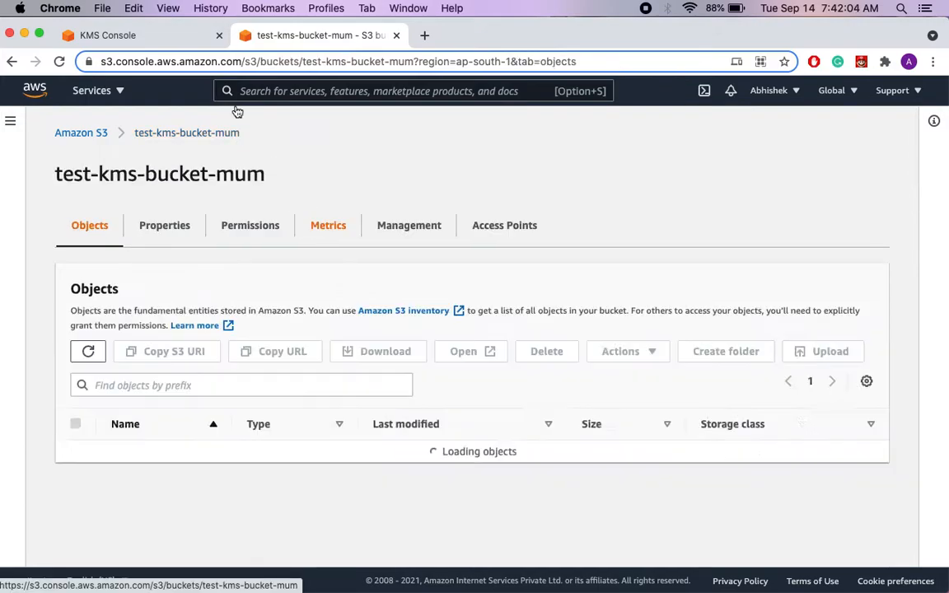
# - Disable the customer managed key test-kms-key in the KMS console, confirming the action, and refresh the key list
pyautogui.click(156, 36)
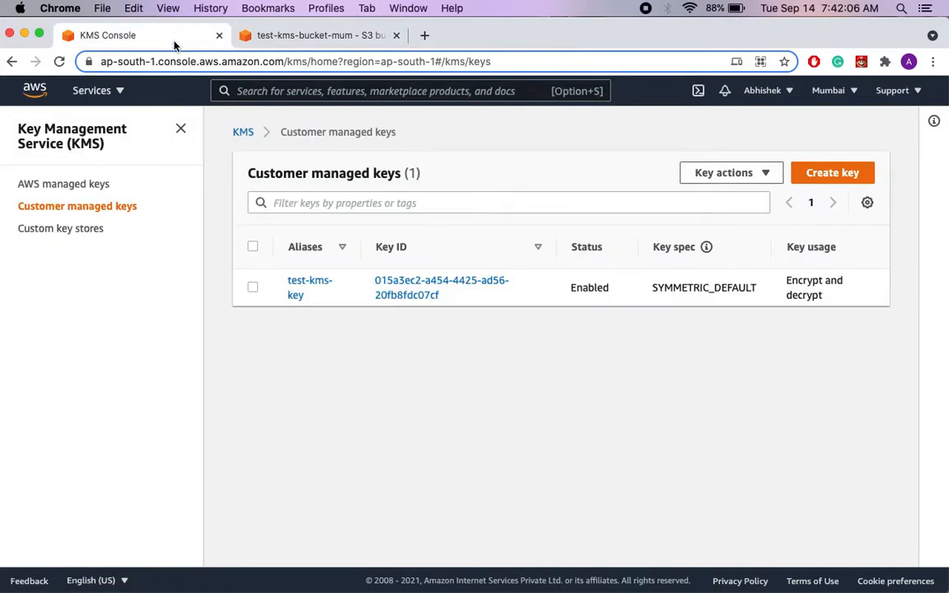
pyautogui.click(253, 288)
pyautogui.click(749, 183)
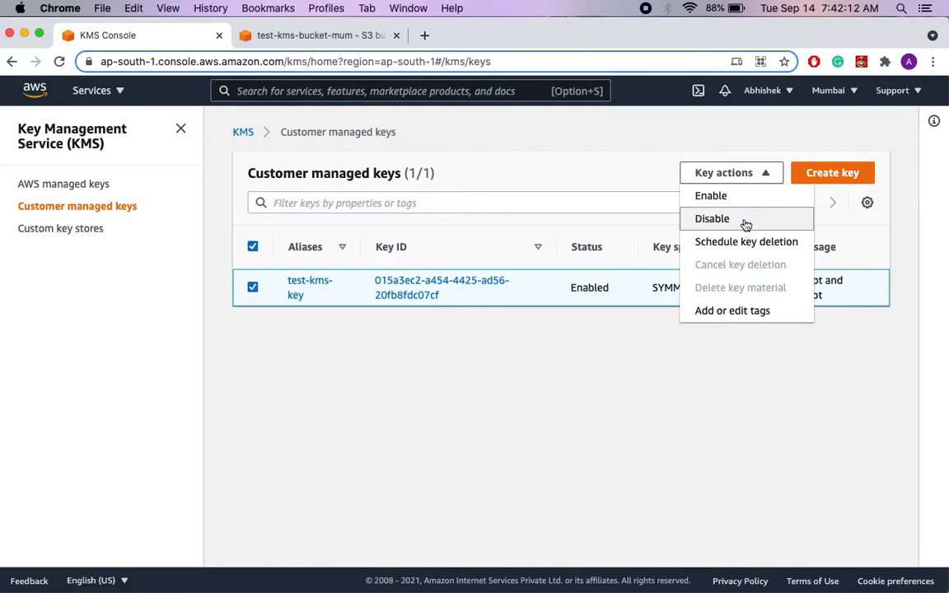
pyautogui.click(746, 220)
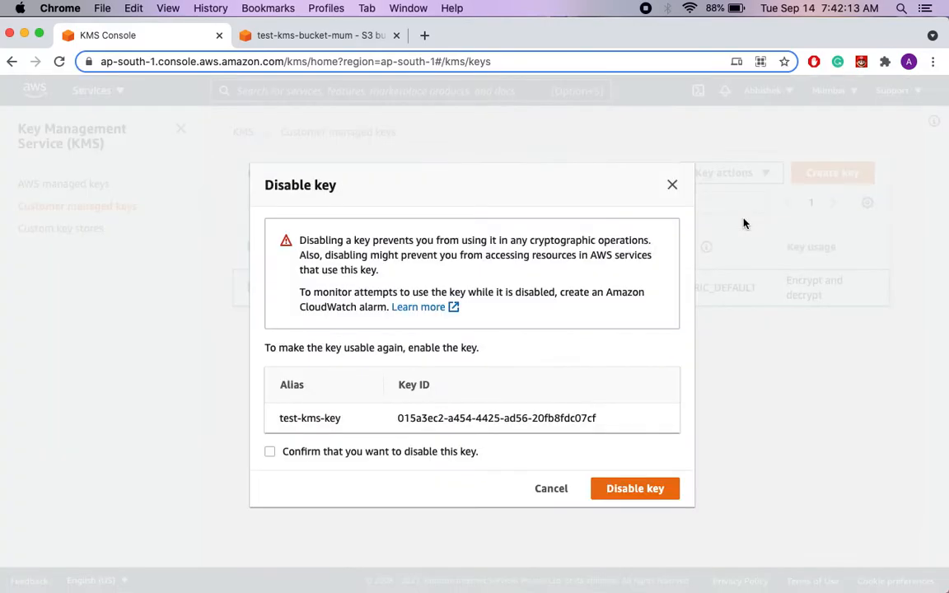
pyautogui.click(393, 455)
pyautogui.click(646, 491)
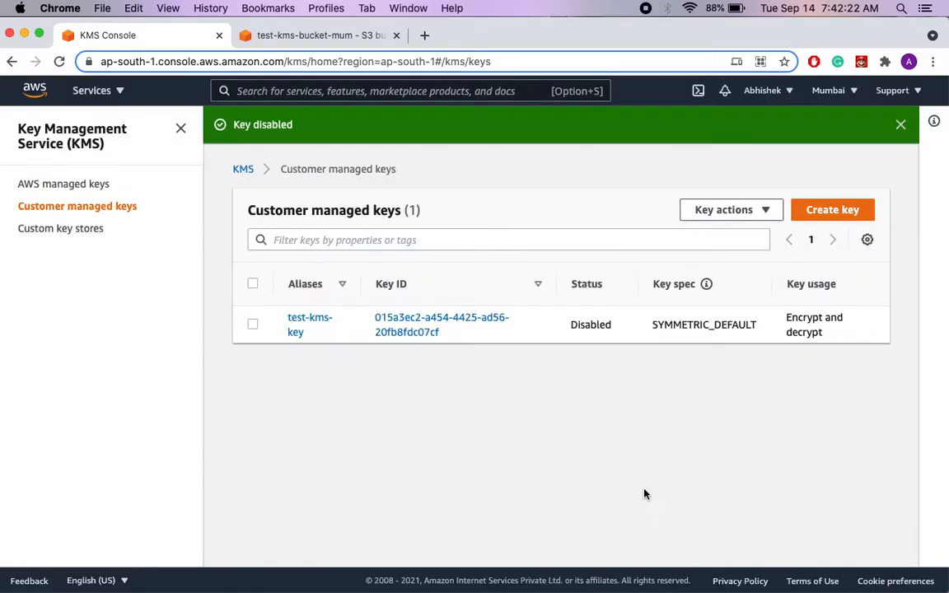
pyautogui.click(900, 124)
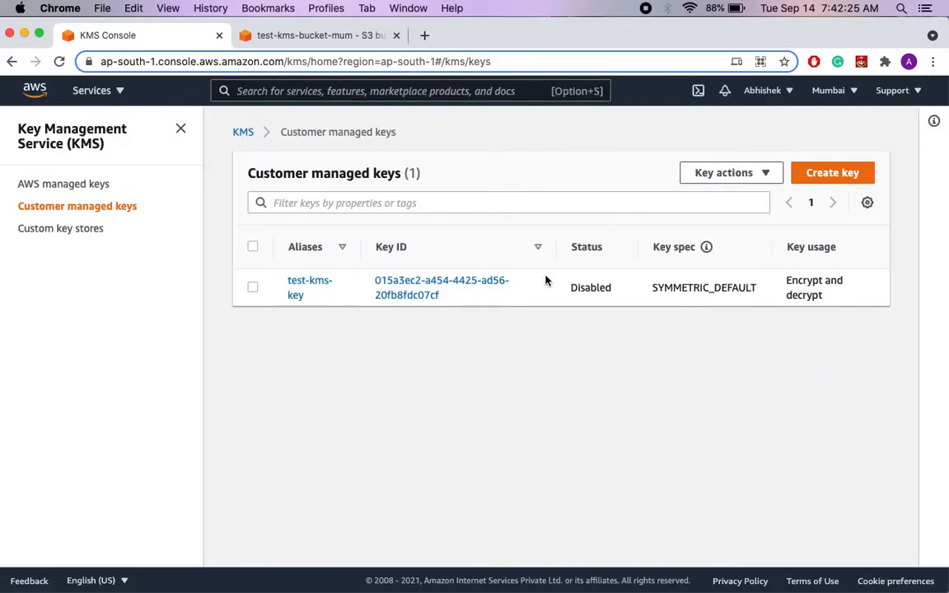
pyautogui.click(59, 61)
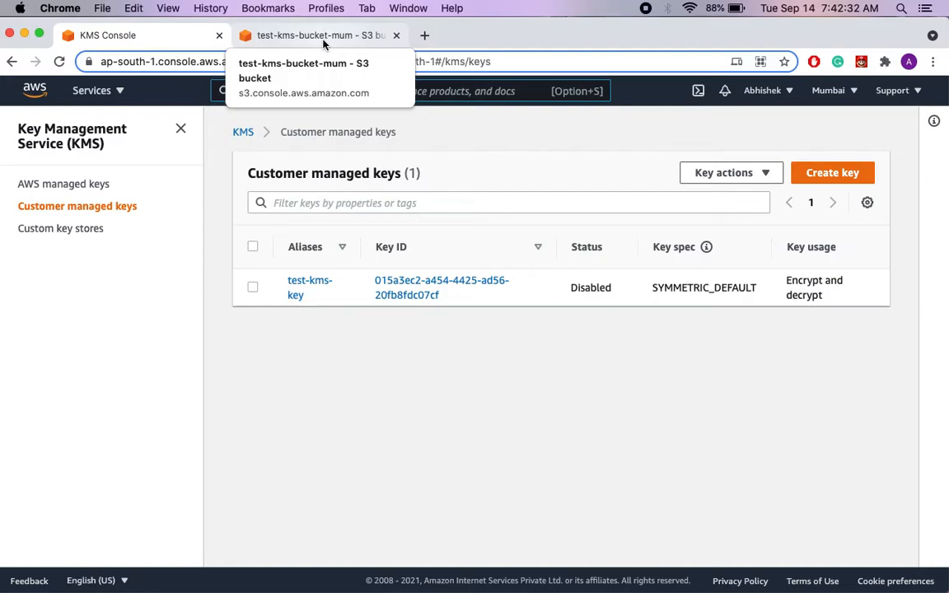
# - Try to download Population_Analysis.py from test-kms-bucket-mum in the S3 console and go back to the bucket
pyautogui.click(323, 37)
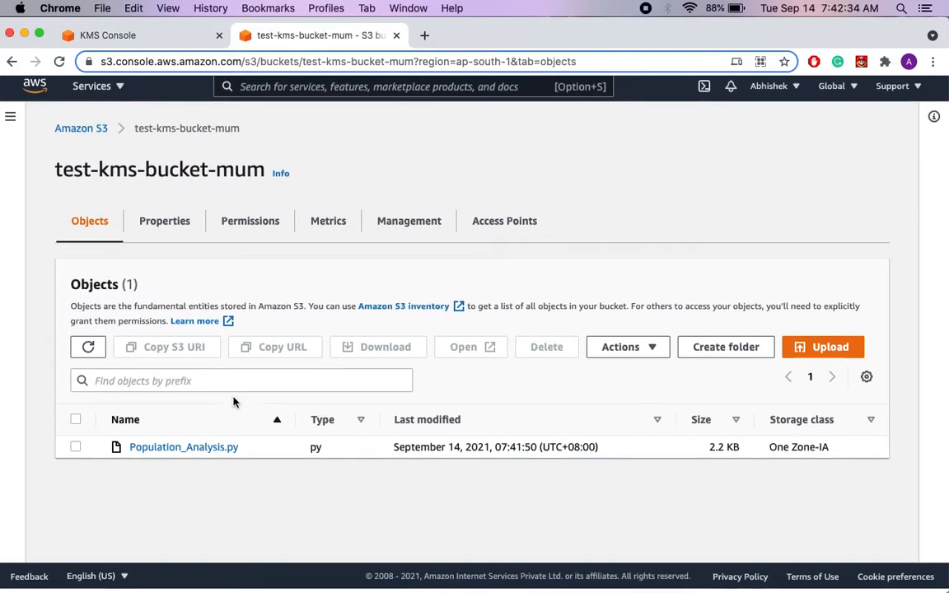
pyautogui.click(75, 452)
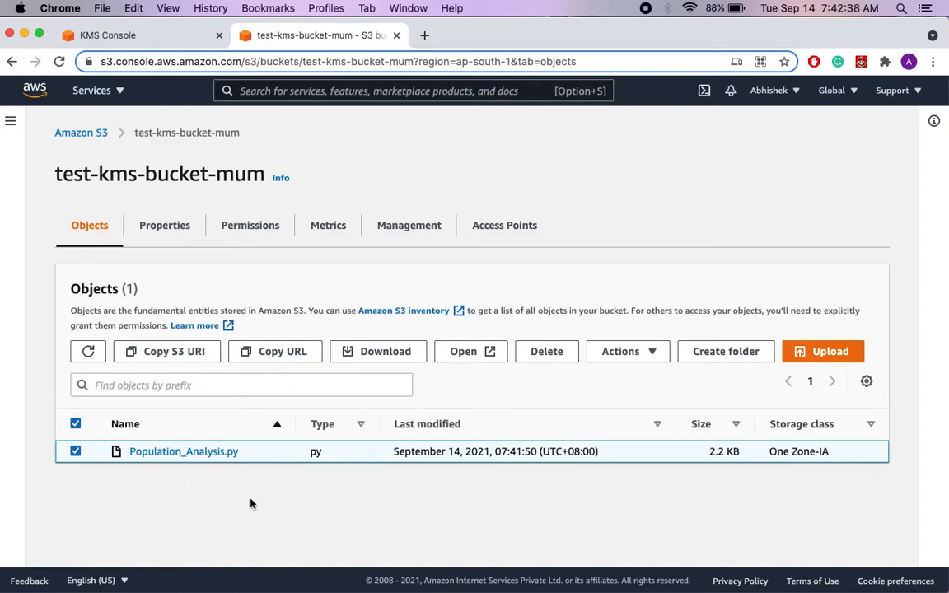
pyautogui.click(398, 353)
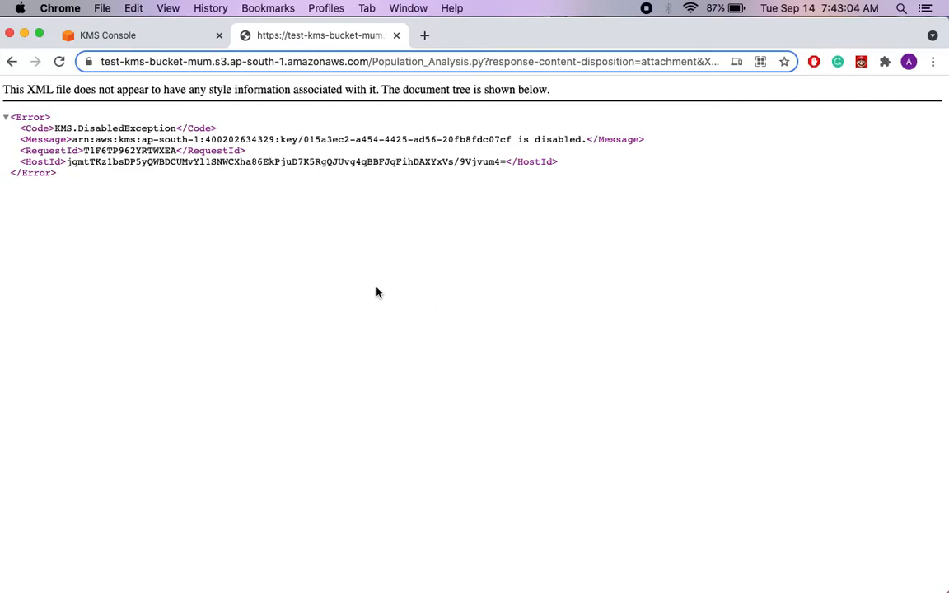
pyautogui.click(12, 64)
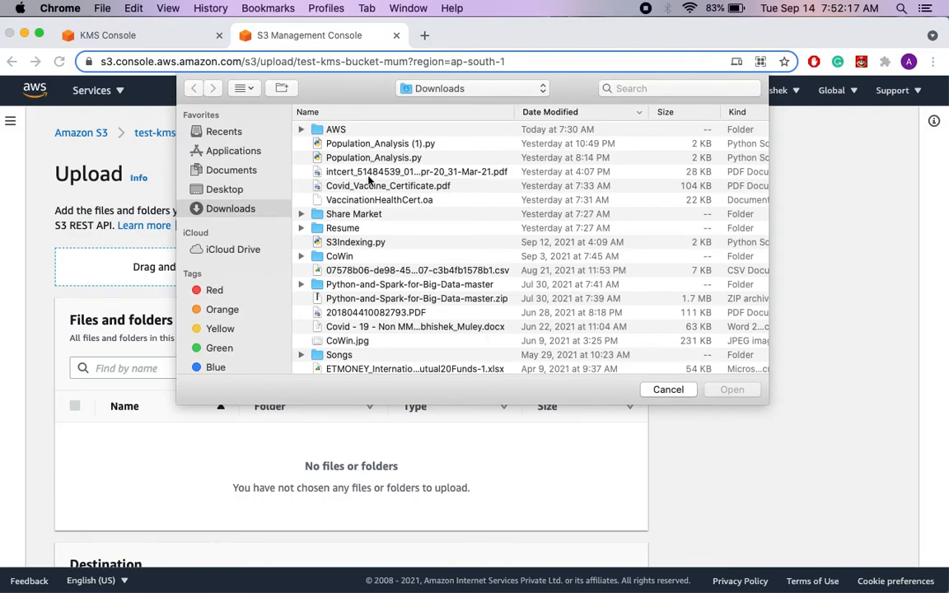
# - Add the intcert PDF from Downloads to the upload and set its storage class to One Zone-IA
pyautogui.click(368, 173)
pyautogui.click(730, 390)
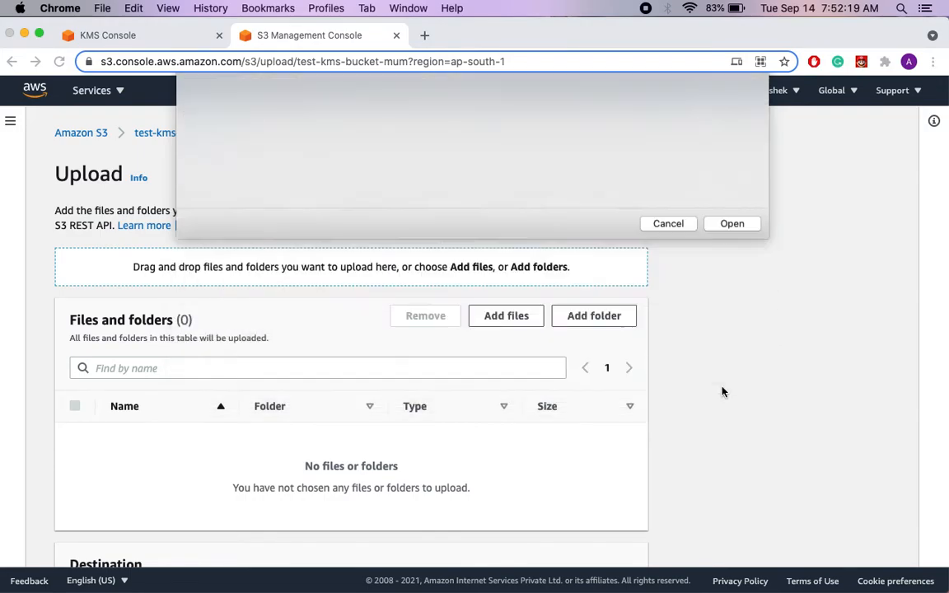
pyautogui.scroll(-5, 252, 438)
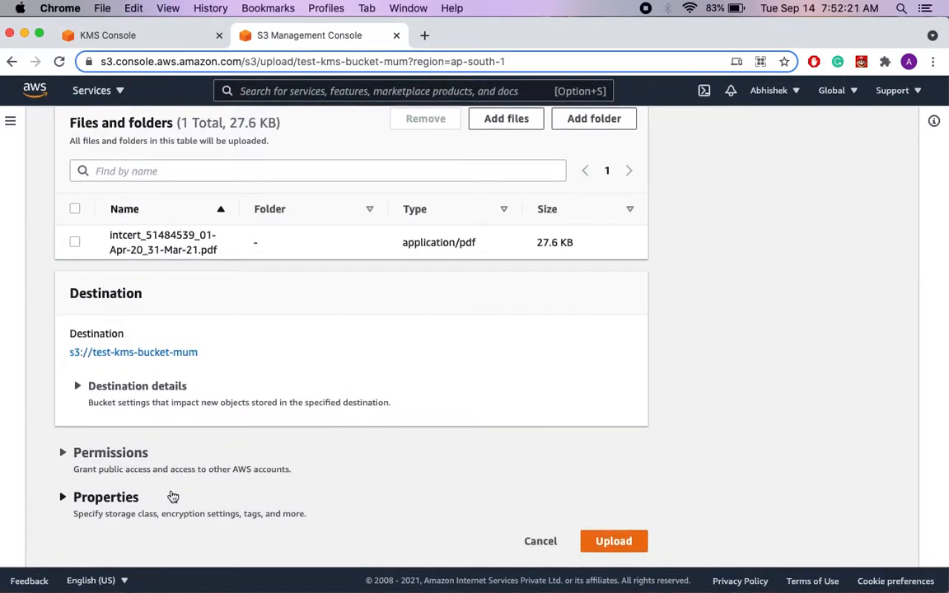
pyautogui.click(164, 512)
pyautogui.scroll(-10, 163, 505)
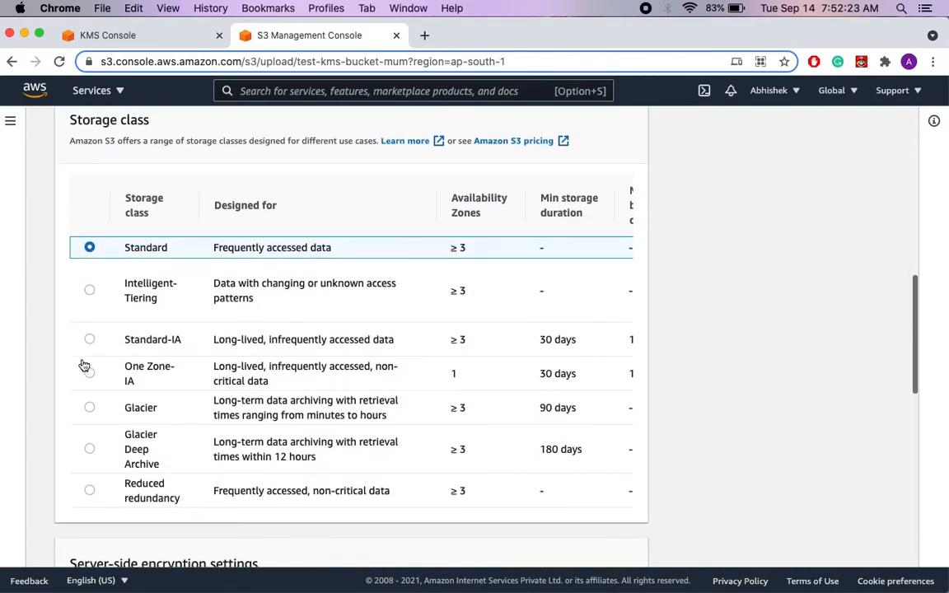
pyautogui.click(93, 375)
pyautogui.scroll(-10, 94, 376)
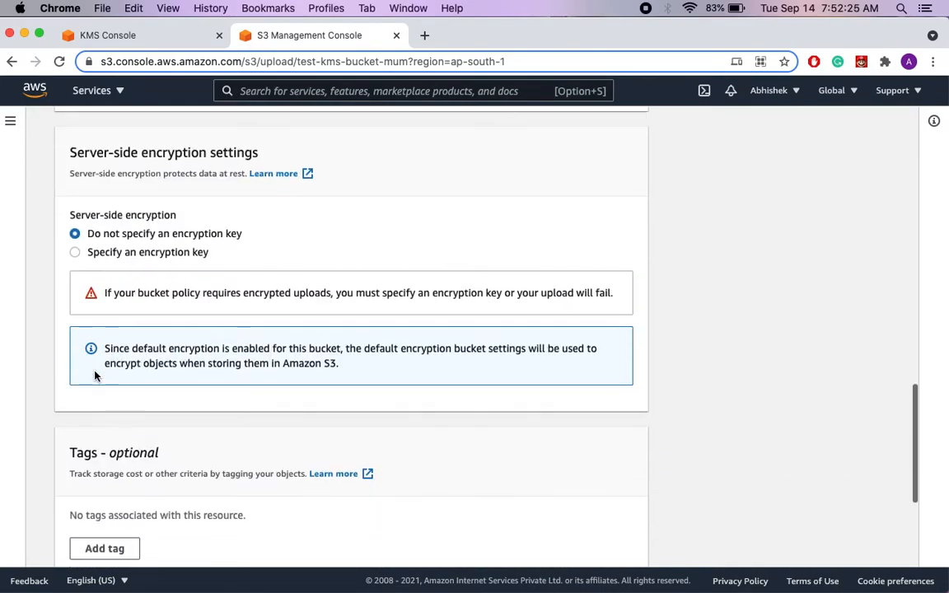
# - Try to upload the intcert PDF with an encryption key specified from the default bucket settings, review the upload status and close it
pyautogui.click(75, 253)
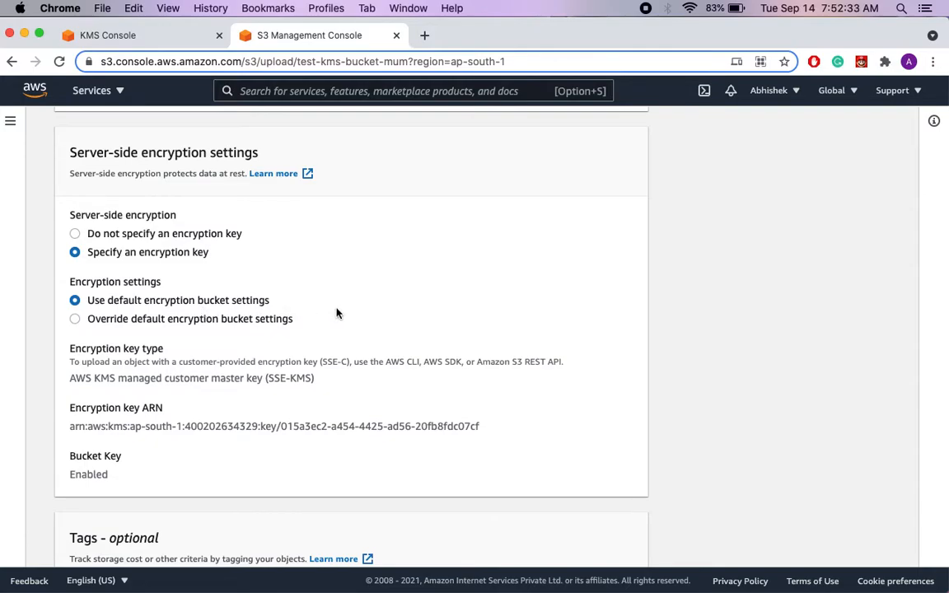
pyautogui.scroll(-5, 336, 314)
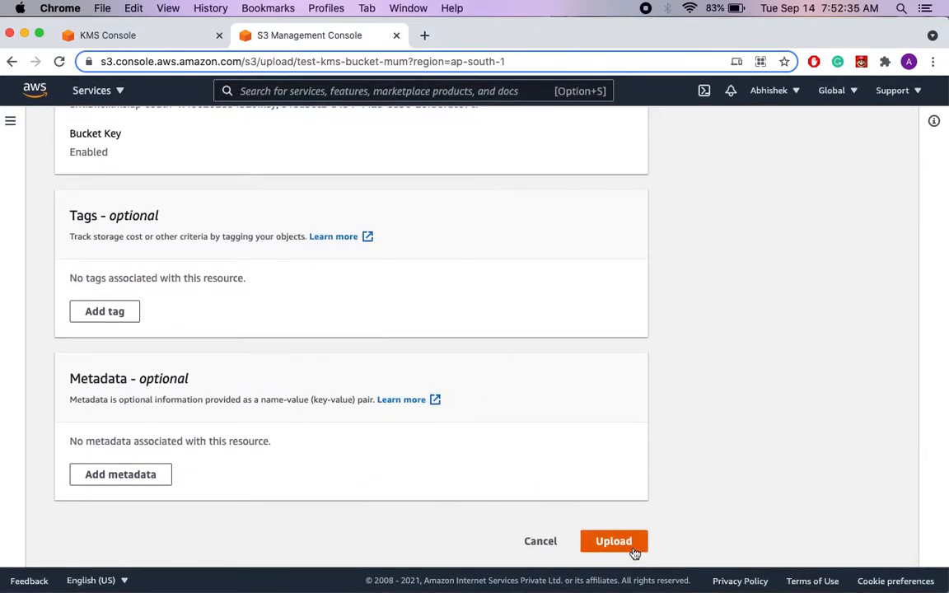
pyautogui.click(614, 541)
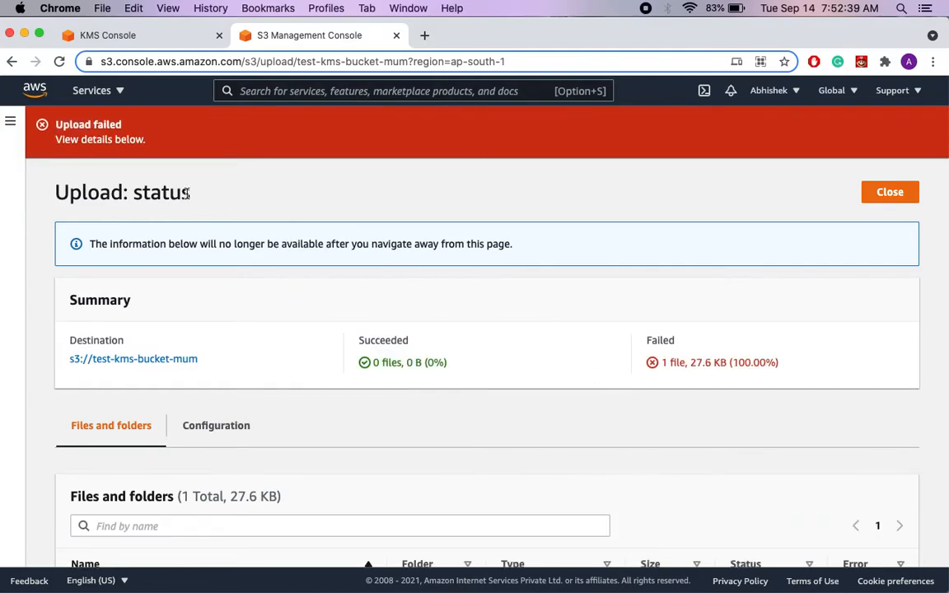
pyautogui.scroll(-2, 465, 408)
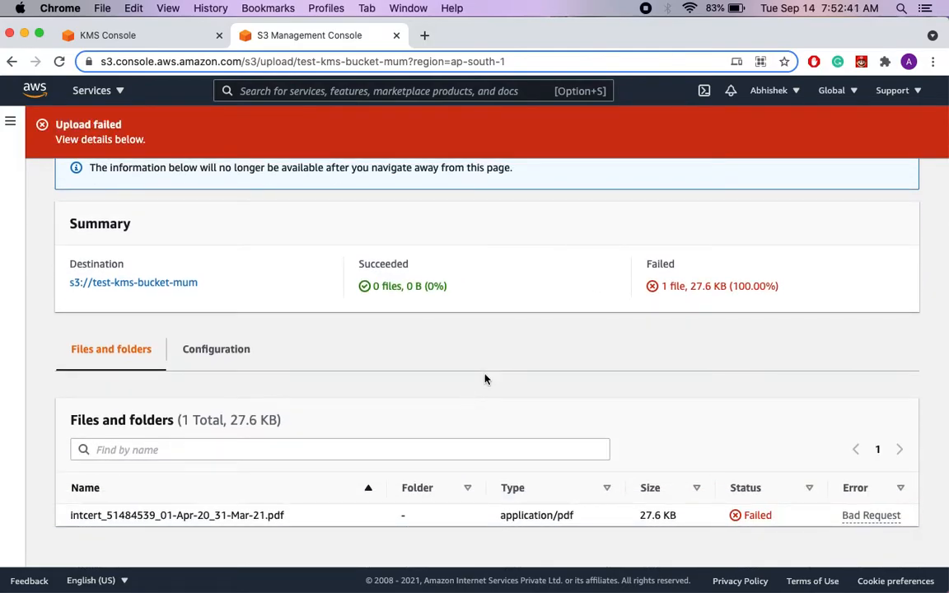
pyautogui.scroll(2, 564, 313)
pyautogui.scroll(-2, 564, 313)
pyautogui.scroll(2, 564, 312)
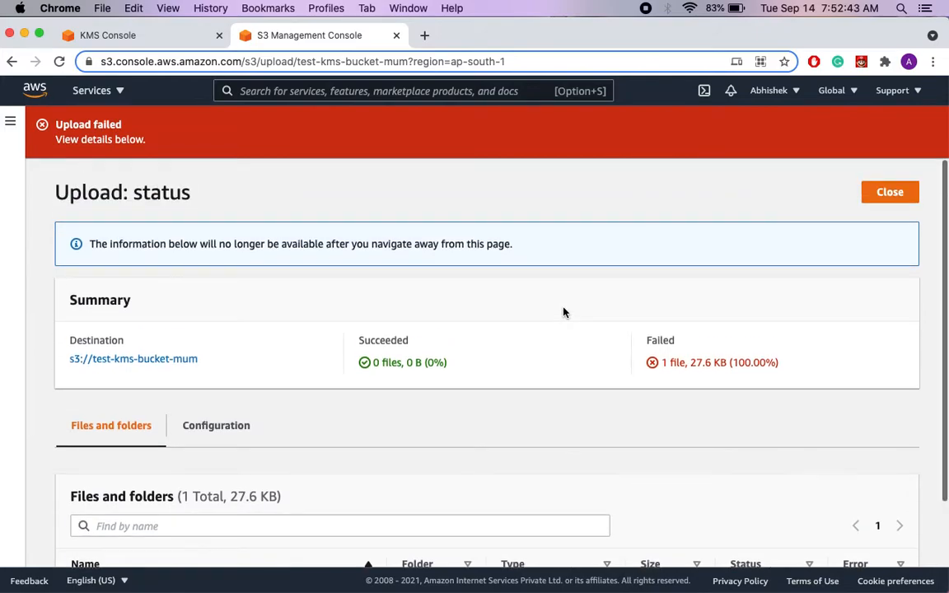
pyautogui.click(888, 197)
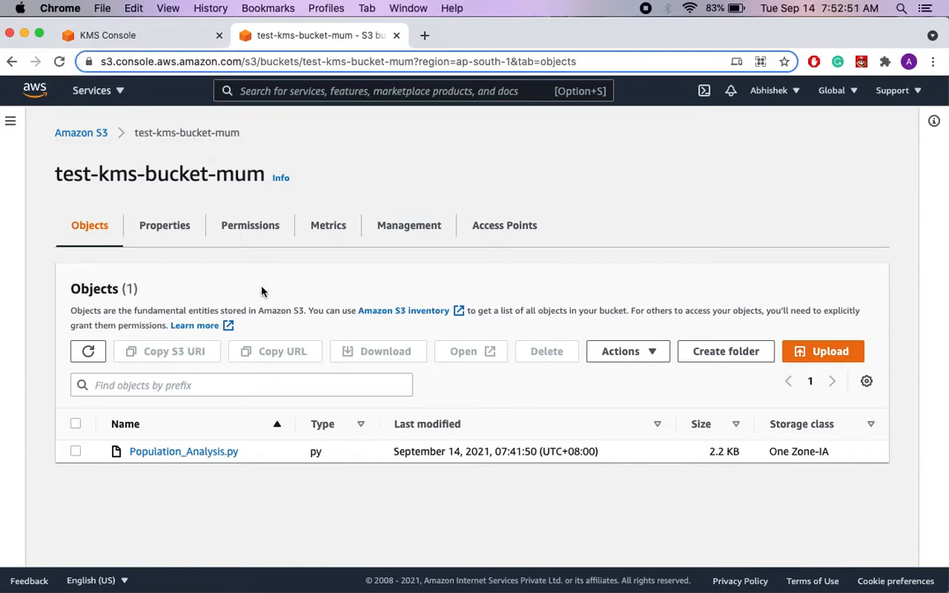
# - Enable the customer managed key test-kms-key in the KMS console, dismiss the notification and refresh the key list
pyautogui.click(189, 36)
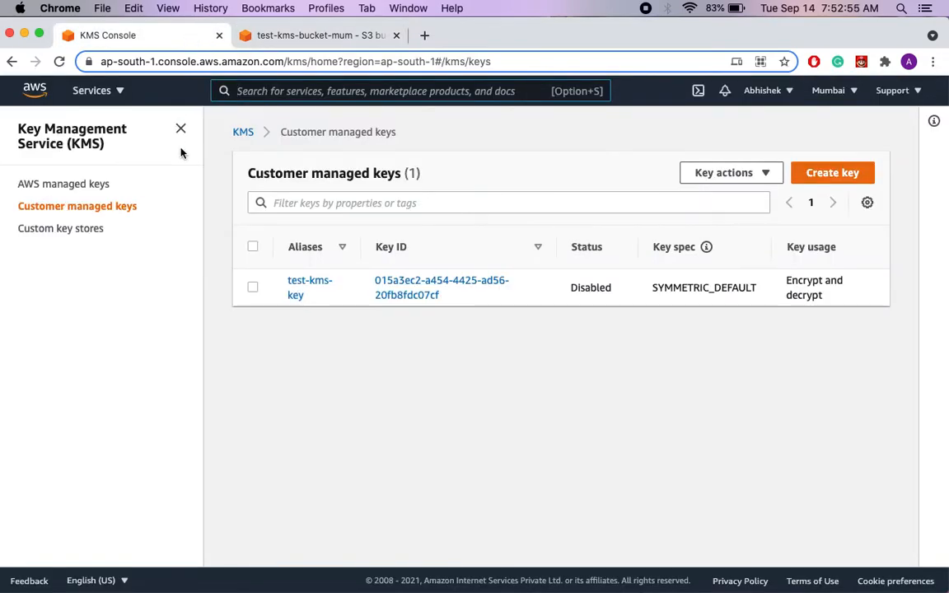
pyautogui.hotkey('alt', 's')
pyautogui.click(253, 288)
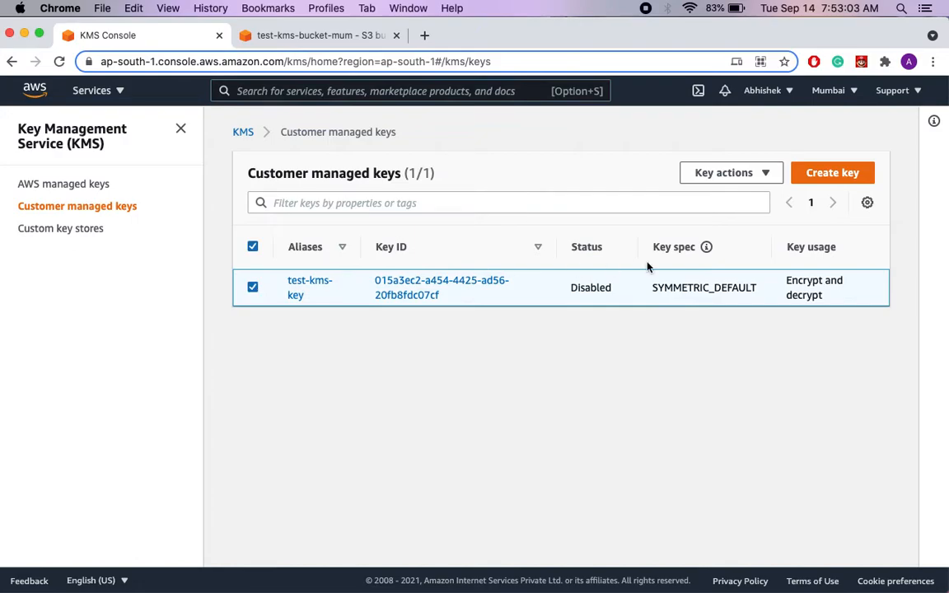
pyautogui.click(738, 173)
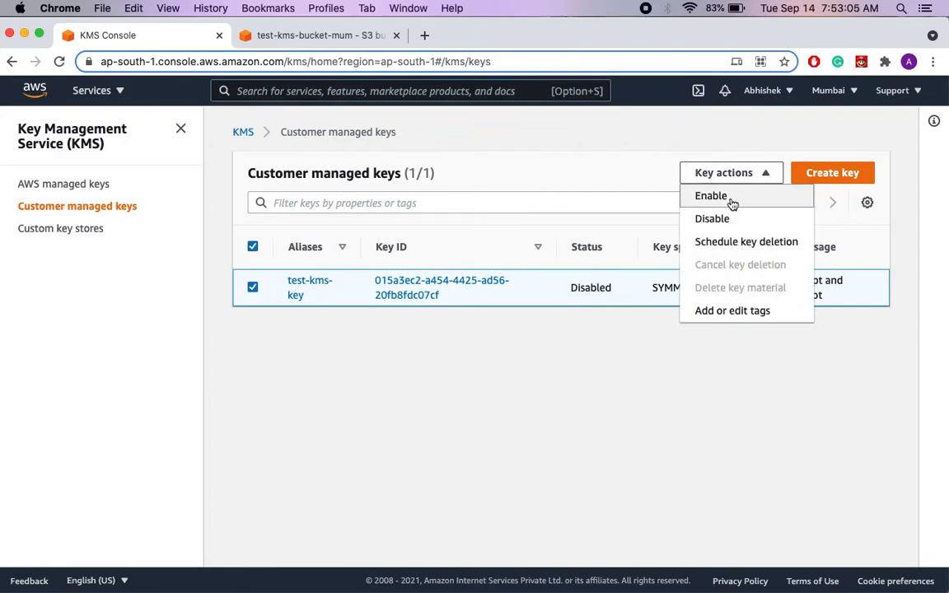
pyautogui.click(732, 203)
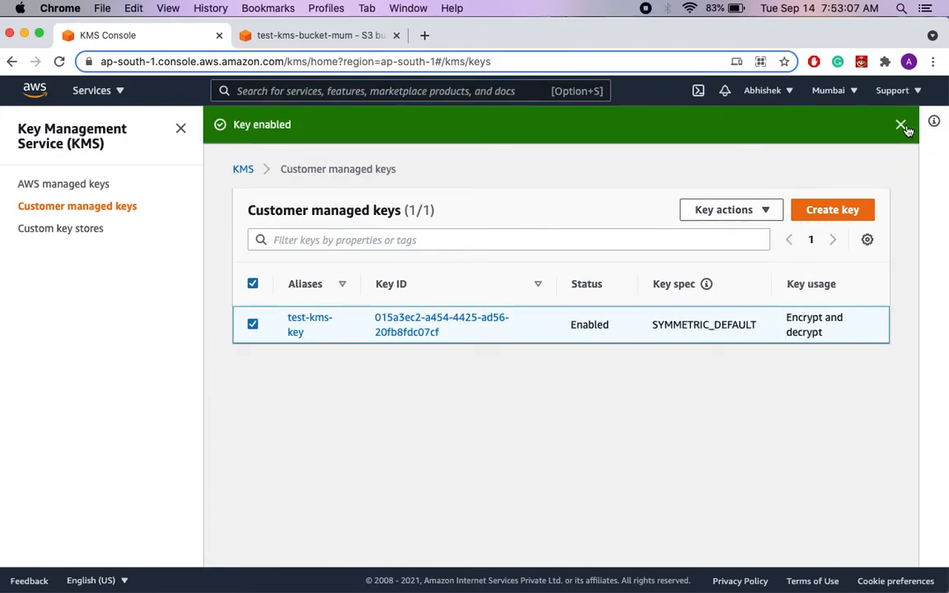
pyautogui.click(902, 125)
pyautogui.click(59, 61)
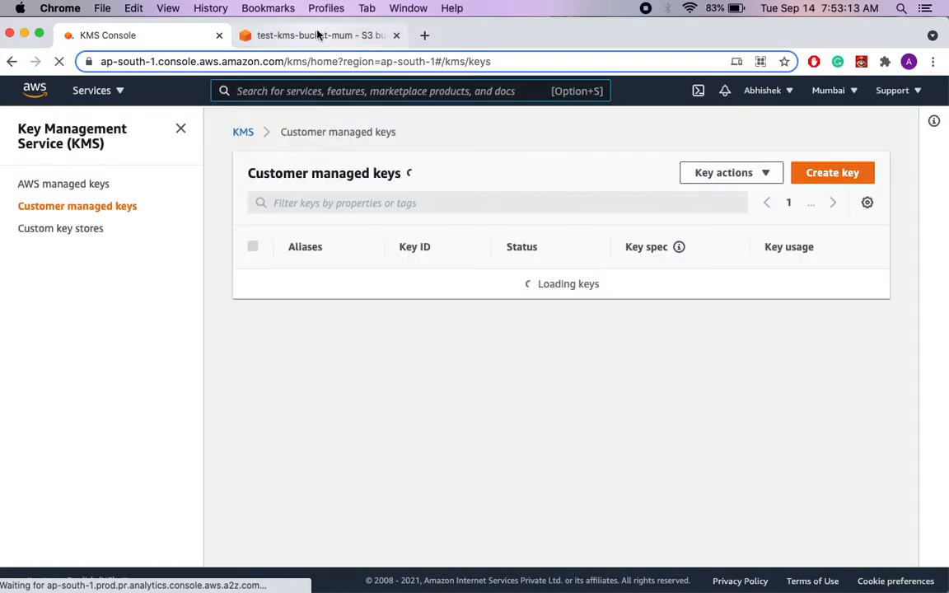
# - Start a new upload to test-kms-bucket-mum in the S3 console, adding the intcert PDF from Downloads with storage class One Zone-IA
pyautogui.click(318, 41)
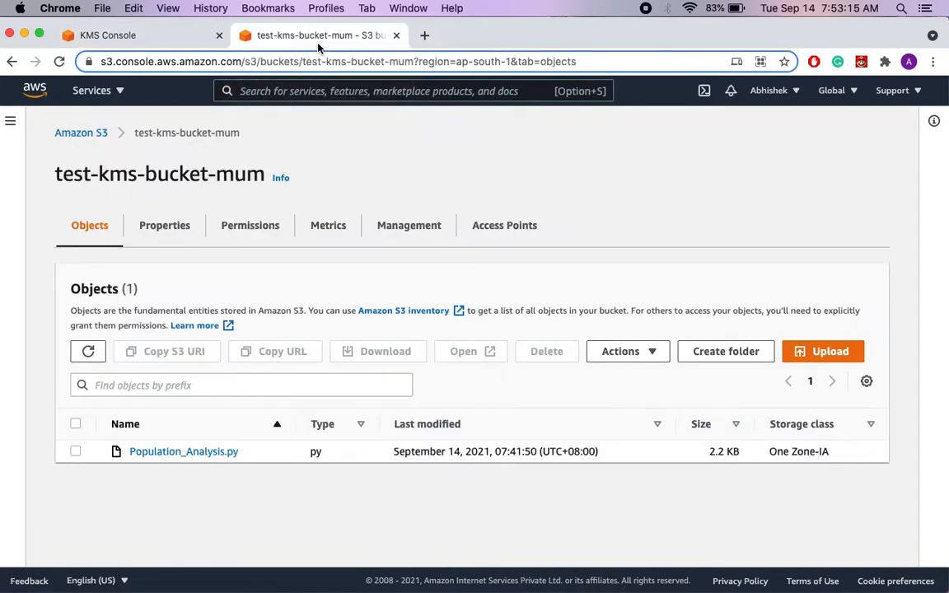
pyautogui.click(820, 353)
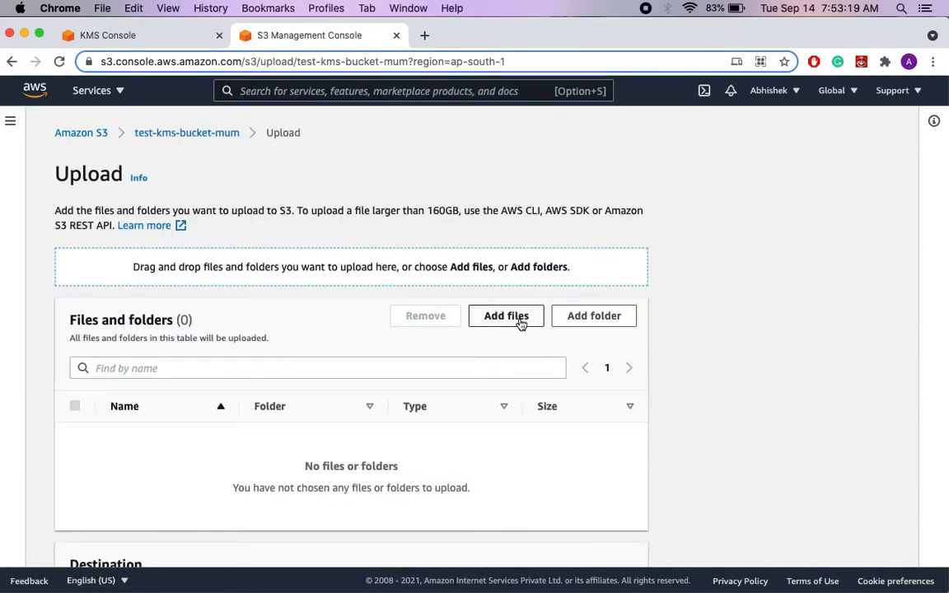
pyautogui.click(521, 321)
pyautogui.click(397, 173)
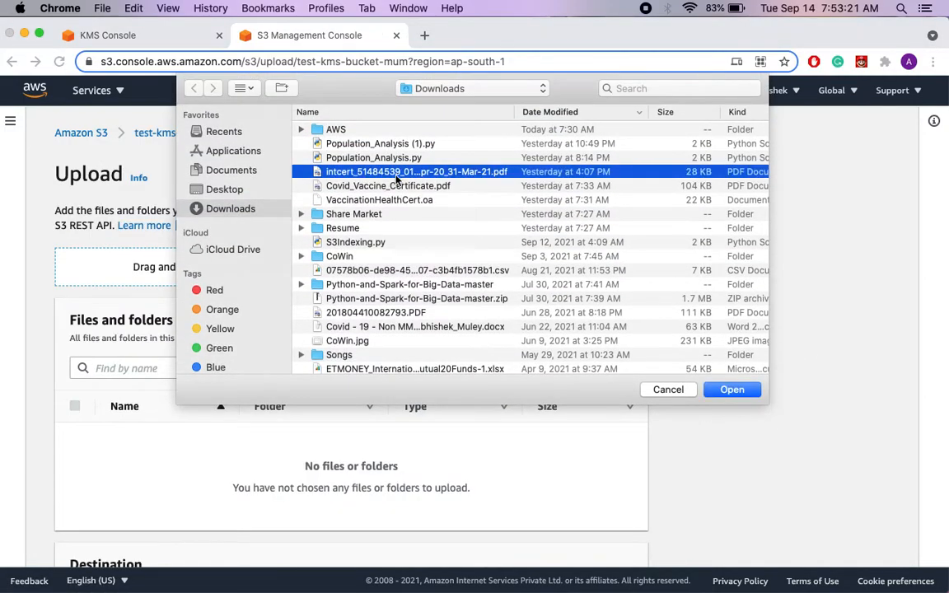
pyautogui.click(731, 389)
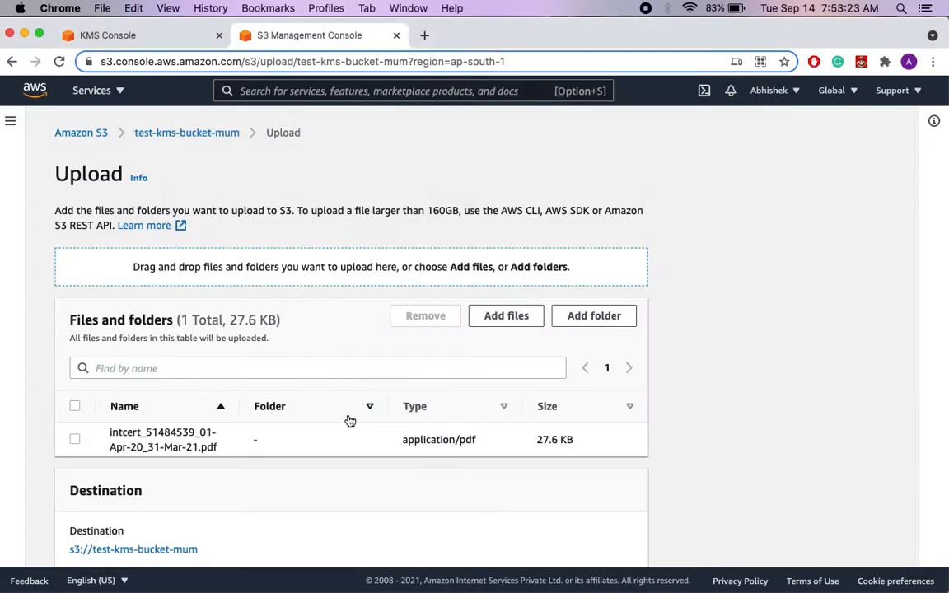
pyautogui.scroll(-5, 351, 421)
pyautogui.click(113, 497)
pyautogui.scroll(-10, 104, 409)
# - Specify an encryption key using the default bucket encryption settings, upload the intcert PDF and close the upload status
pyautogui.scroll(-5, 90, 290)
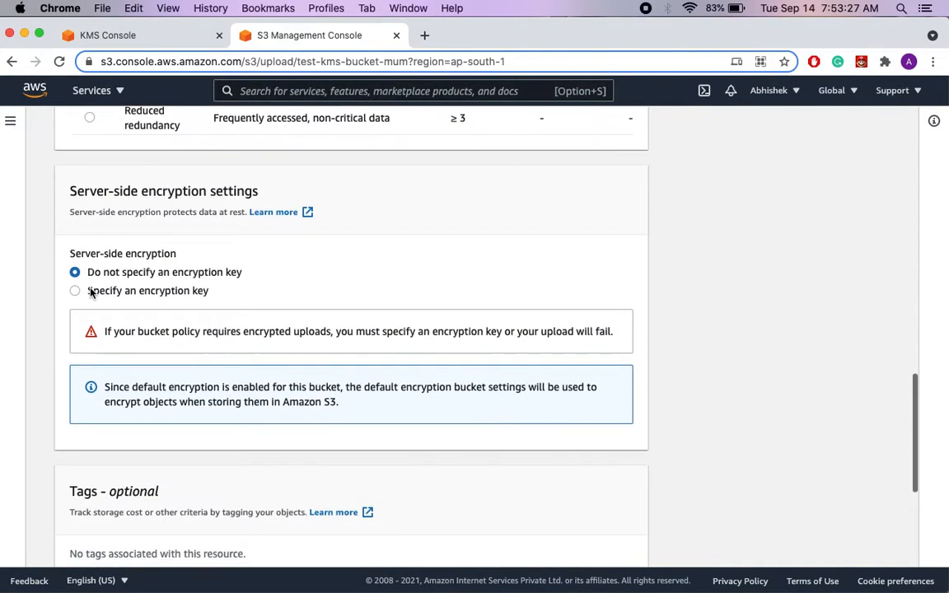
pyautogui.click(74, 292)
pyautogui.scroll(-4, 73, 292)
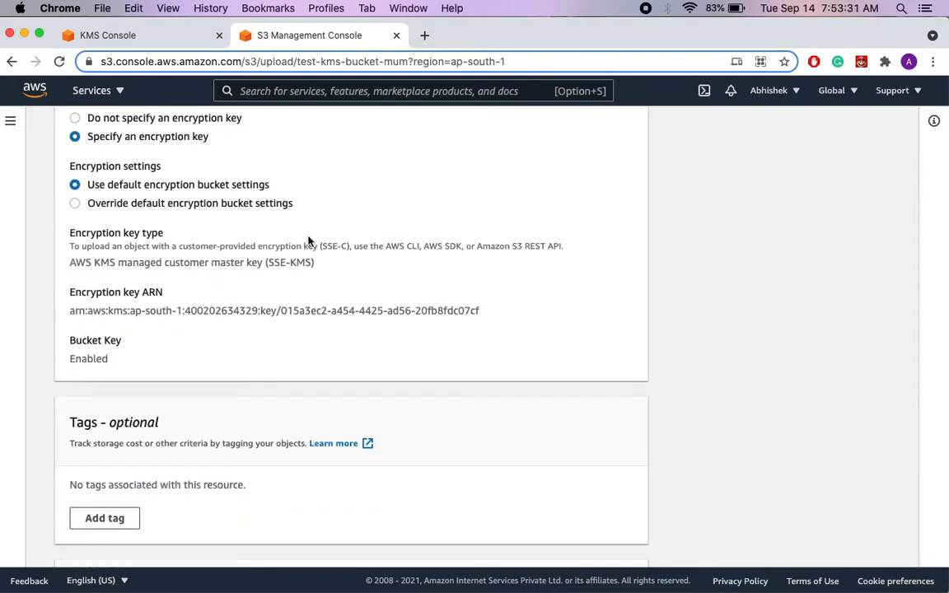
pyautogui.scroll(-5, 309, 241)
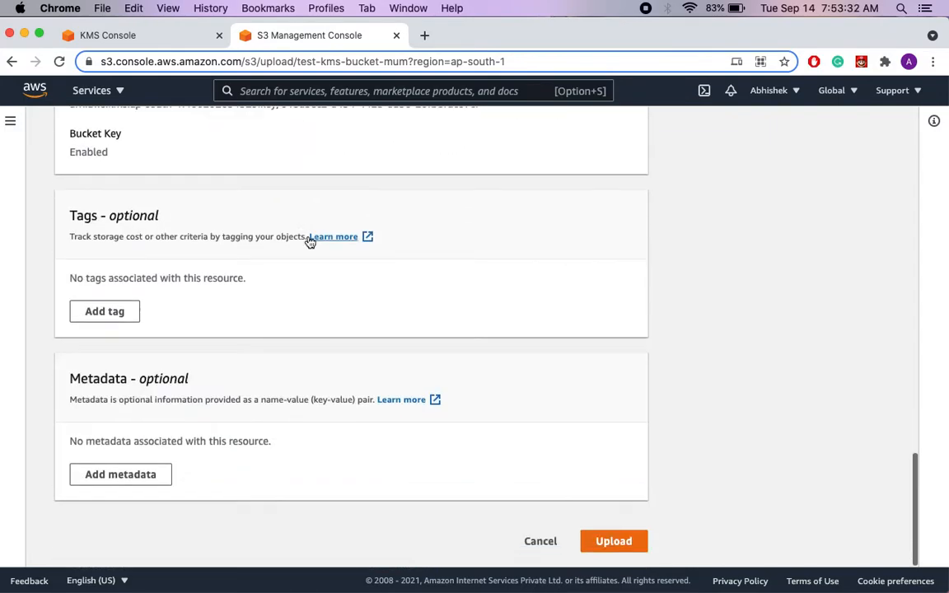
pyautogui.click(626, 541)
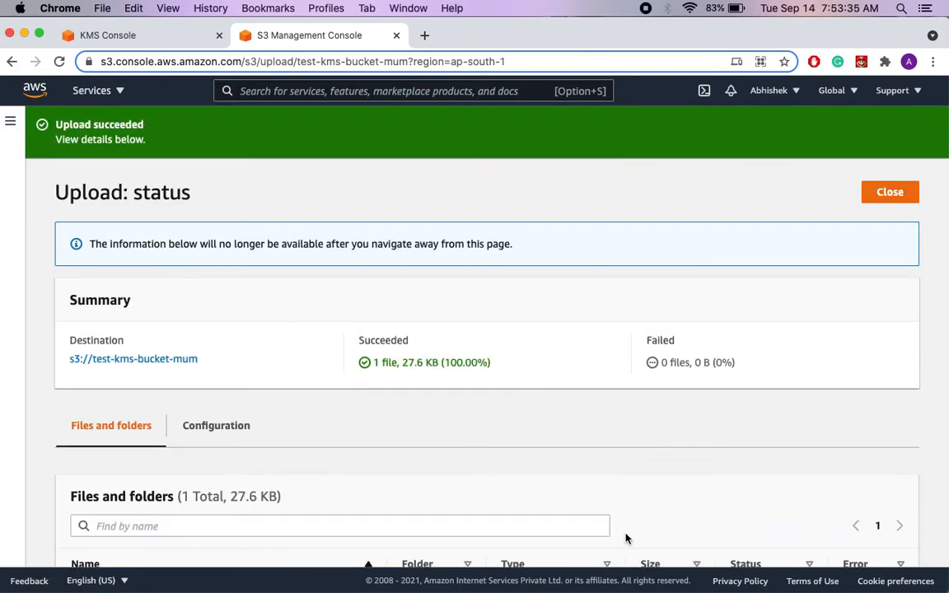
pyautogui.click(900, 193)
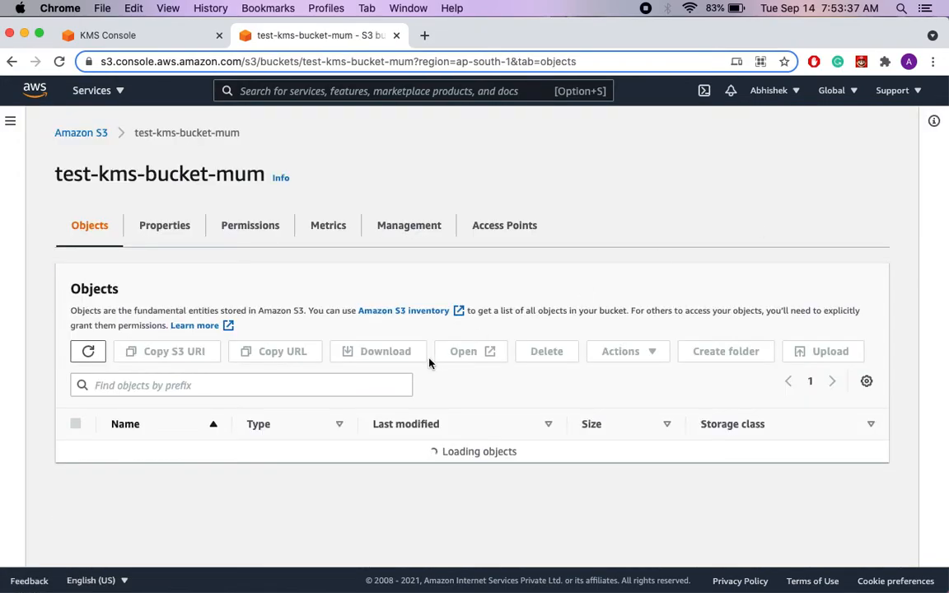
# - Check the server-side encryption settings in the properties of the uploaded intcert PDF and return to the bucket
pyautogui.click(249, 452)
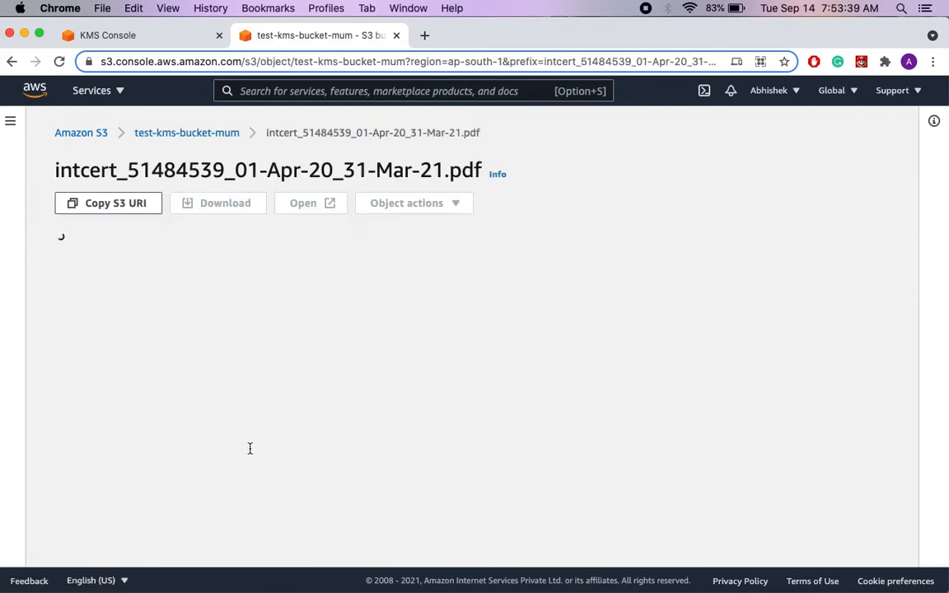
pyautogui.scroll(-15, 293, 295)
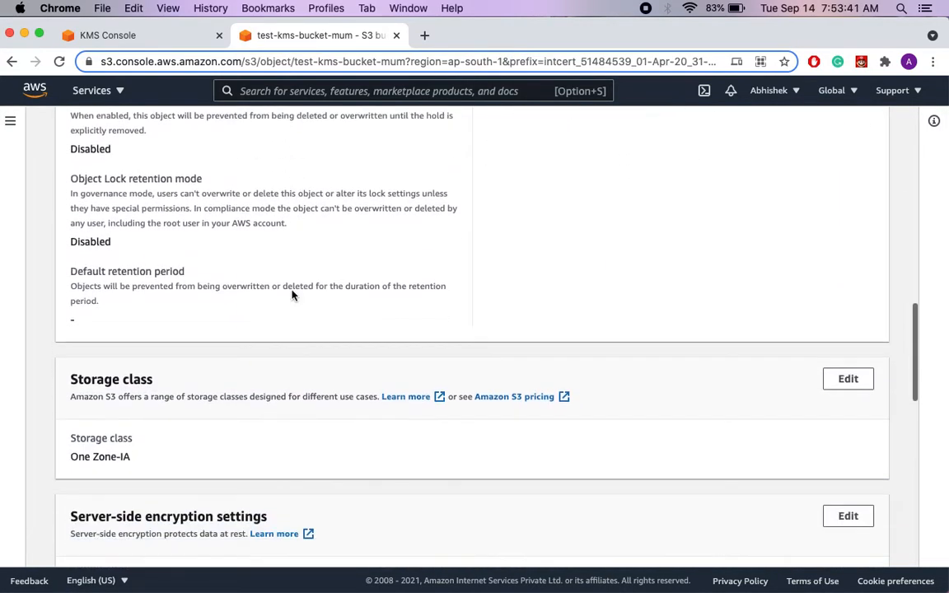
pyautogui.scroll(-8, 292, 294)
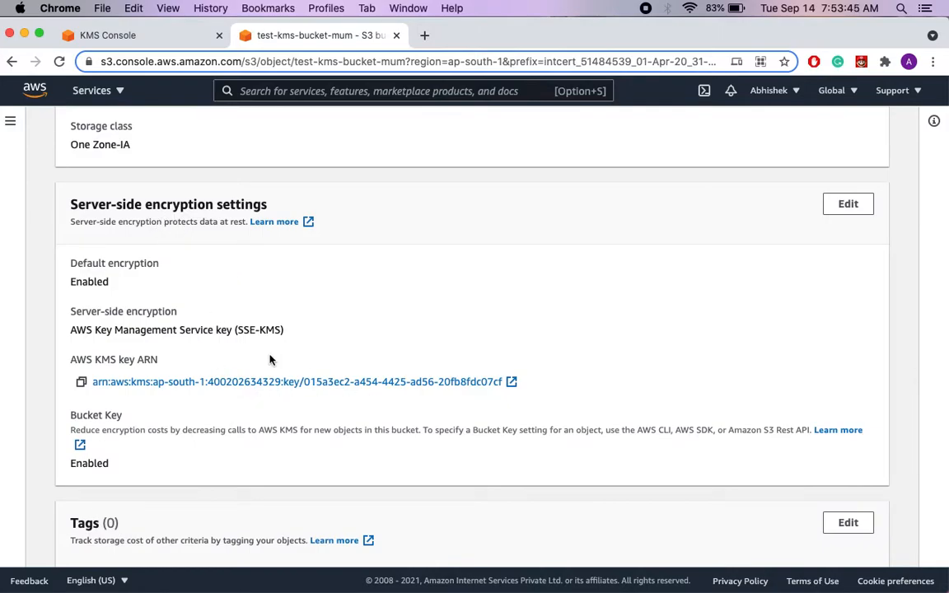
pyautogui.scroll(20, 515, 285)
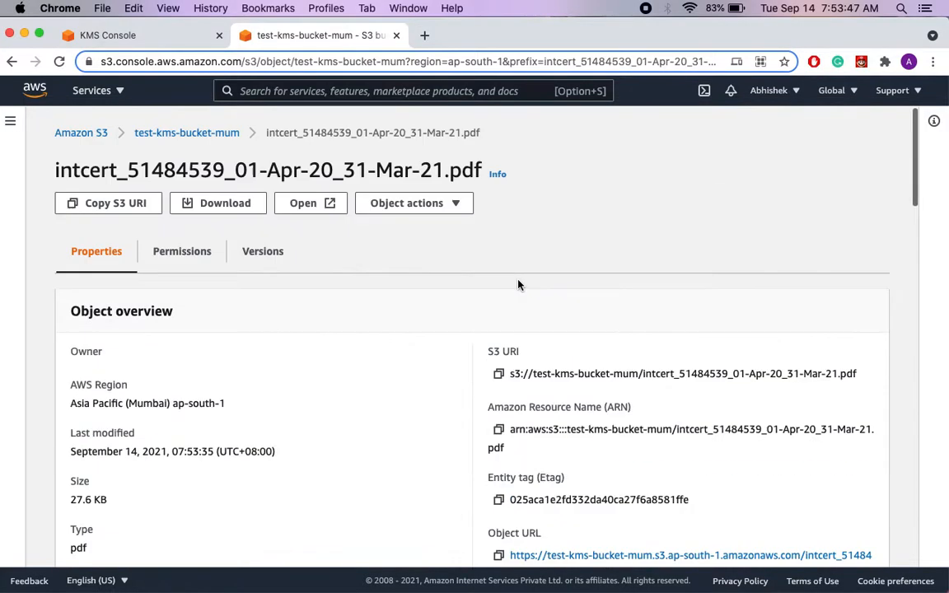
pyautogui.click(204, 135)
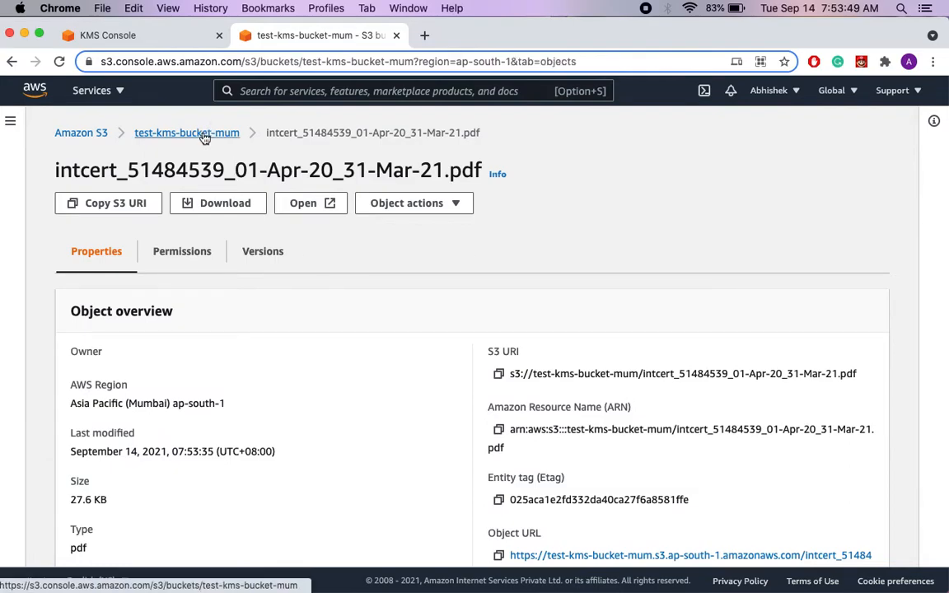
# - Download Population_Analysis.py from test-kms-bucket-mum, dismiss the downloads bar and clear the object selection
pyautogui.click(75, 475)
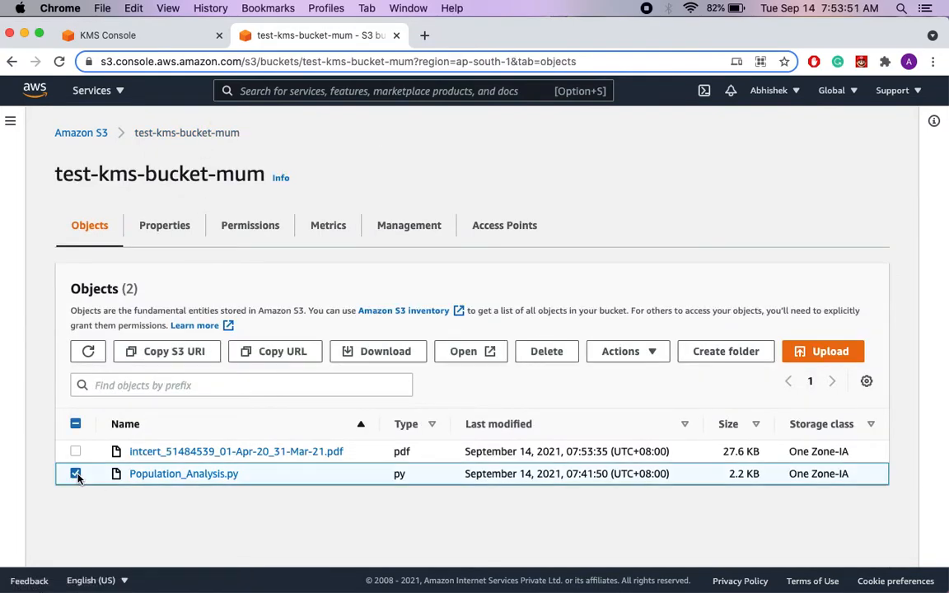
pyautogui.click(385, 352)
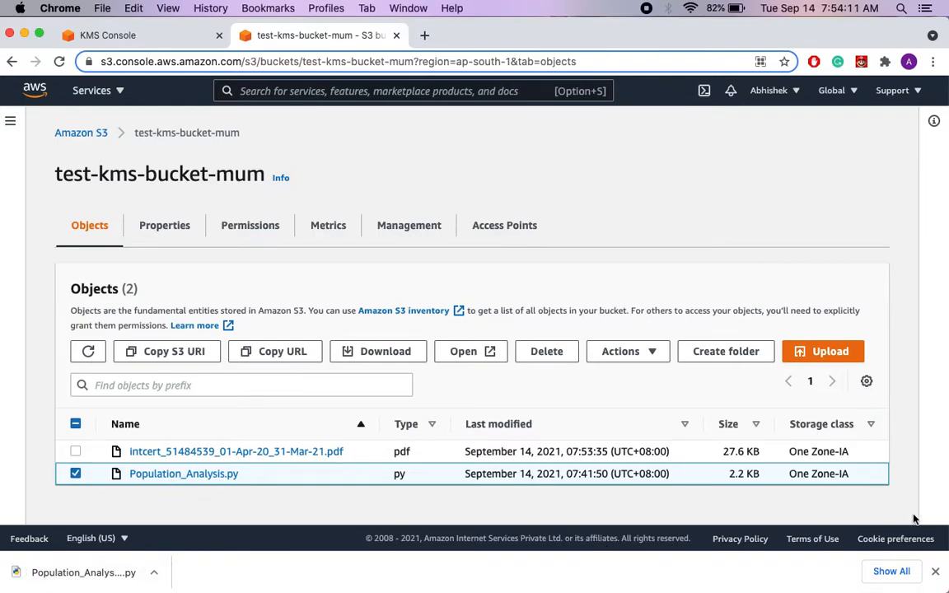
pyautogui.click(936, 572)
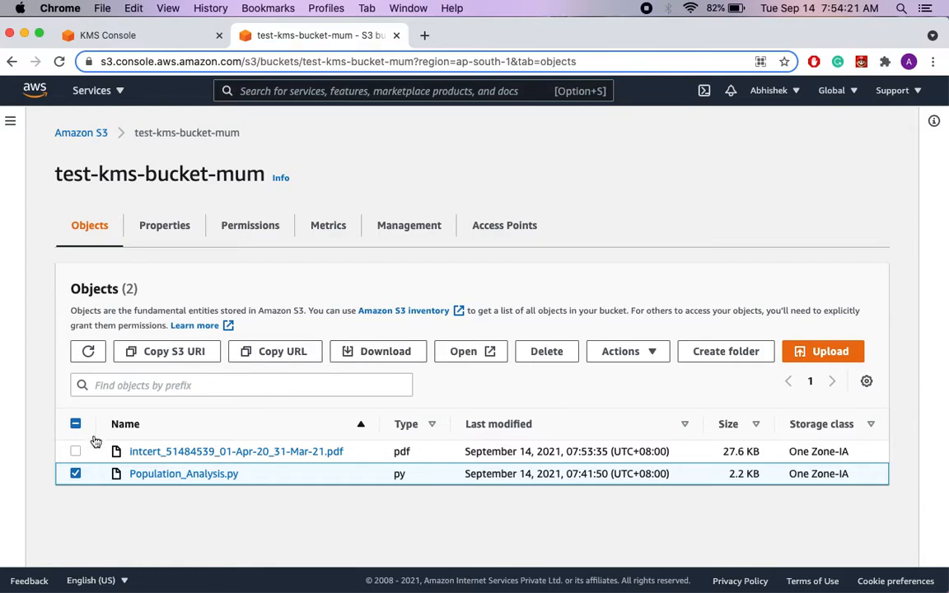
pyautogui.click(75, 473)
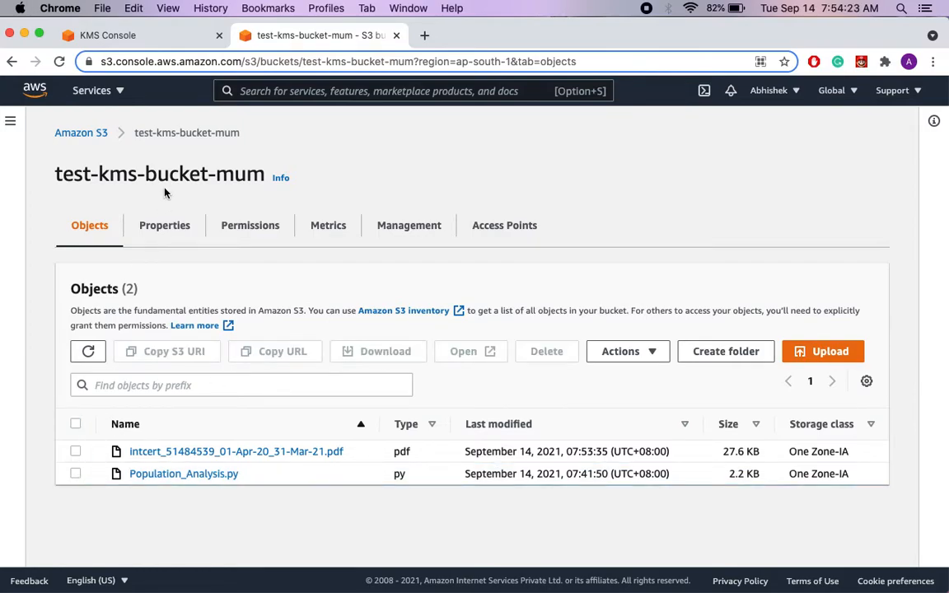
# - Start scheduling the deletion of test-kms-key in the KMS console with a waiting period of 7 days
pyautogui.click(178, 45)
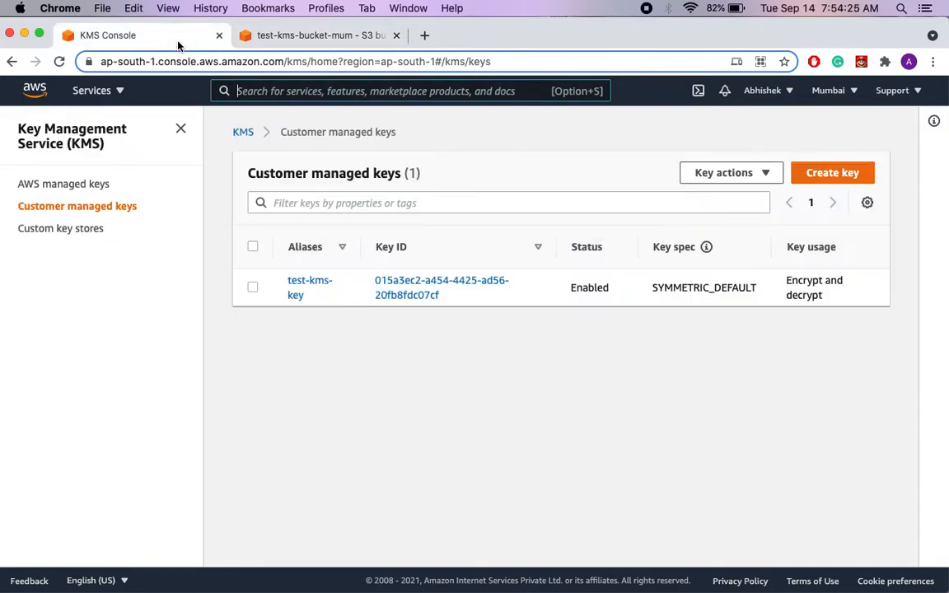
pyautogui.click(253, 287)
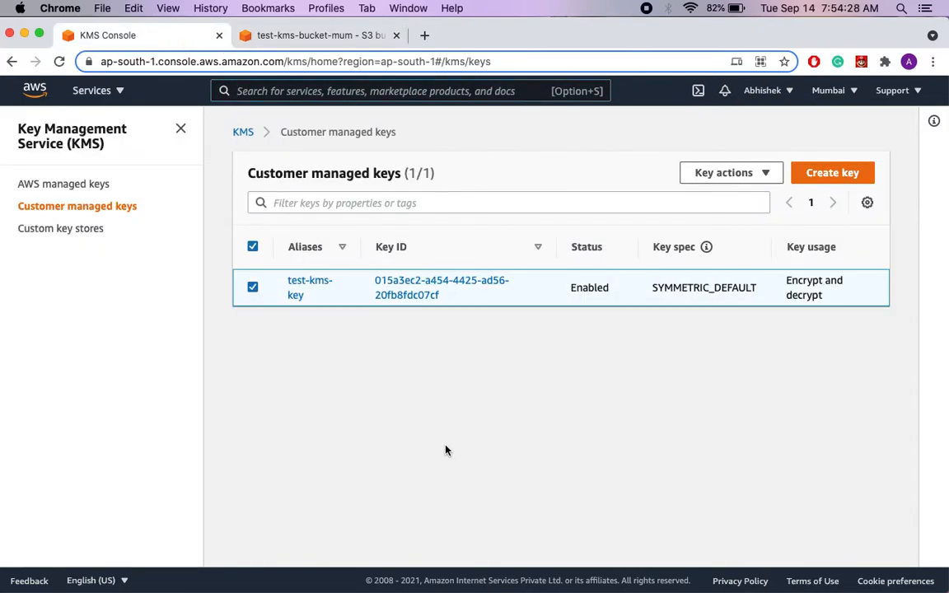
pyautogui.click(760, 176)
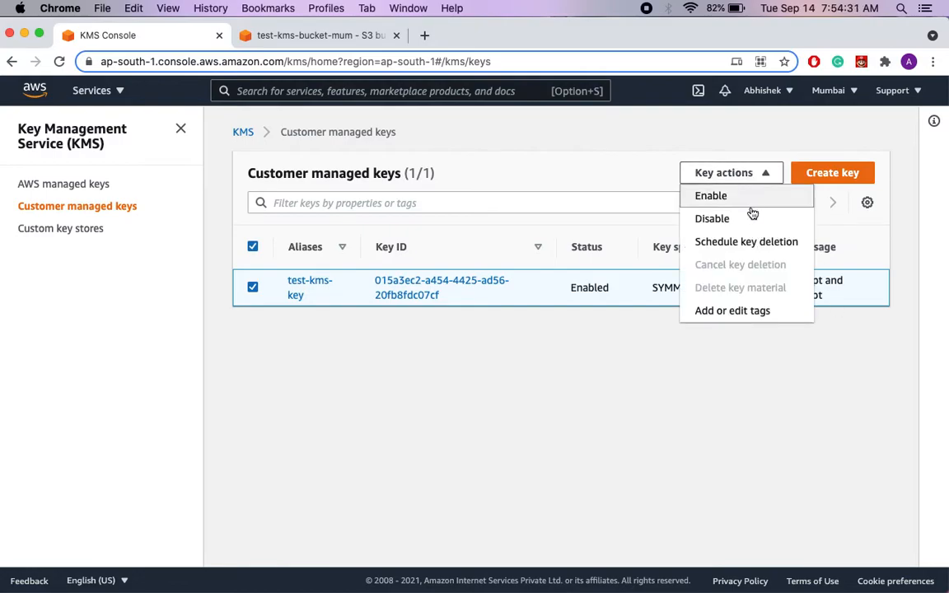
pyautogui.click(750, 245)
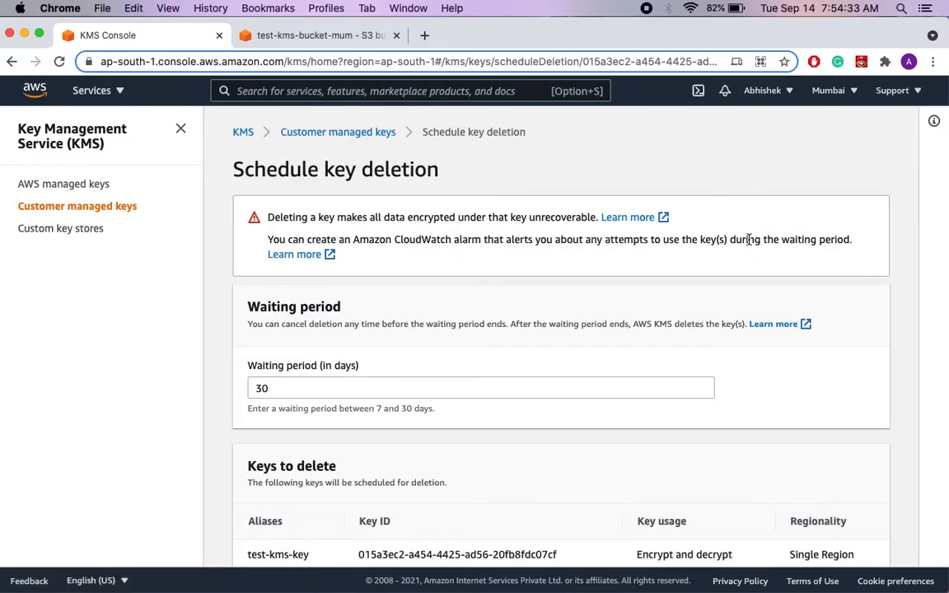
pyautogui.scroll(-2, 557, 451)
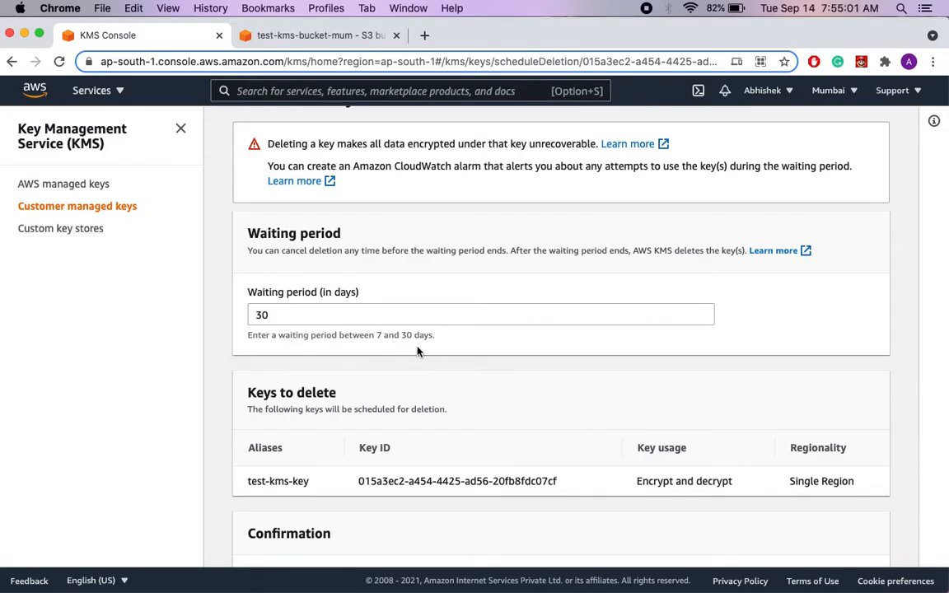
pyautogui.moveTo(282, 314); pyautogui.dragTo(238, 319)
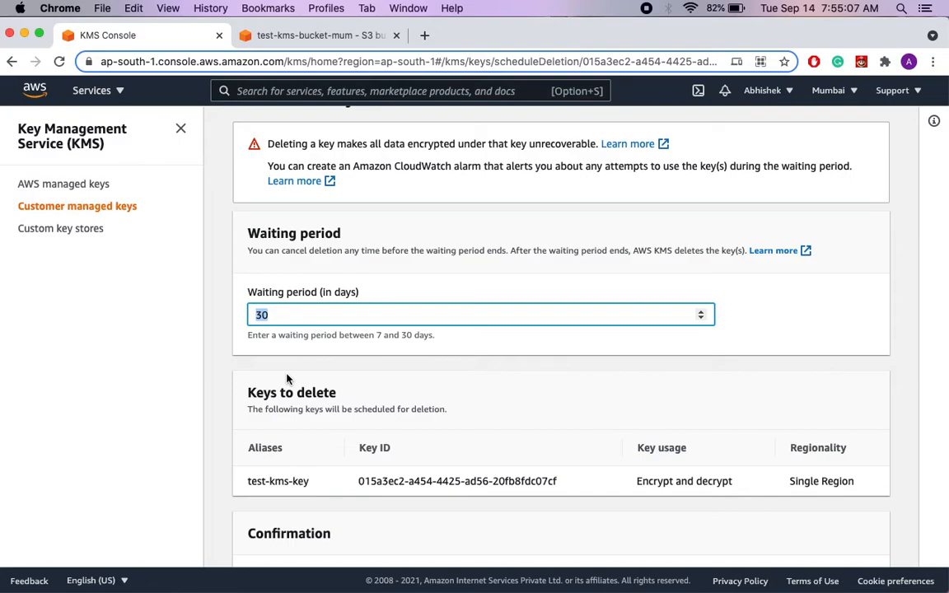
pyautogui.write('7')
# - Confirm and schedule the deletion of test-kms-key, check its status and refresh the list of customer managed keys
pyautogui.scroll(-3, 362, 372)
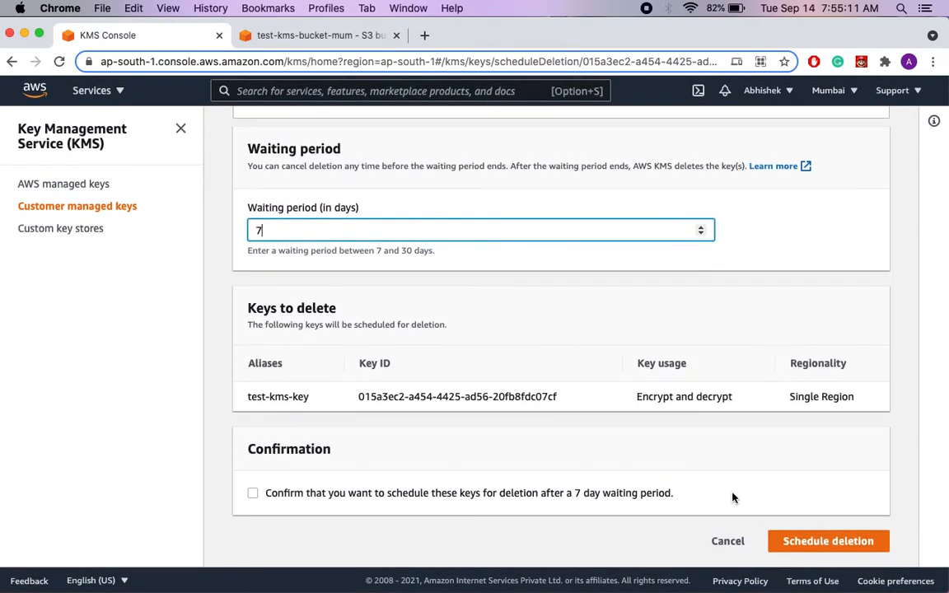
pyautogui.click(811, 547)
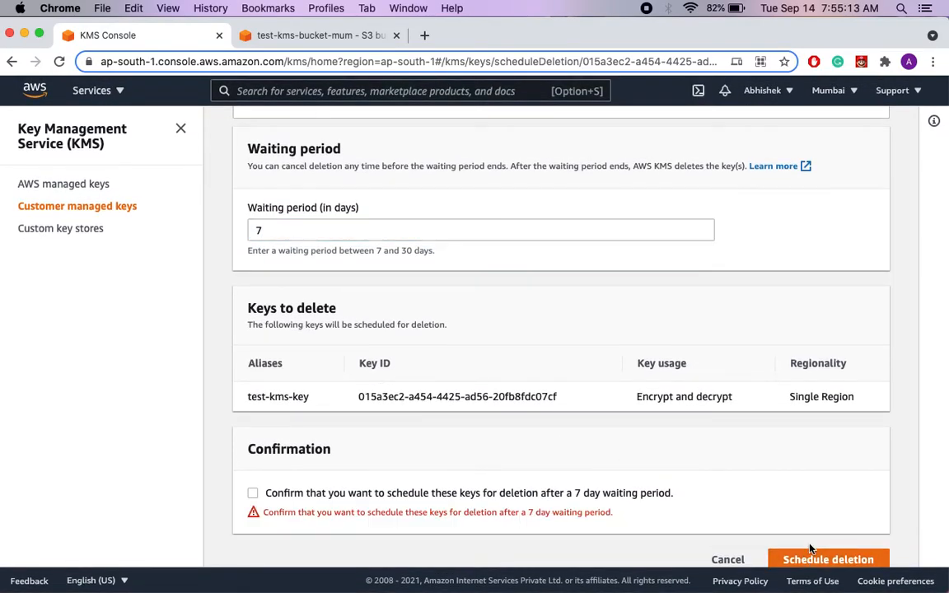
pyautogui.scroll(-1, 780, 547)
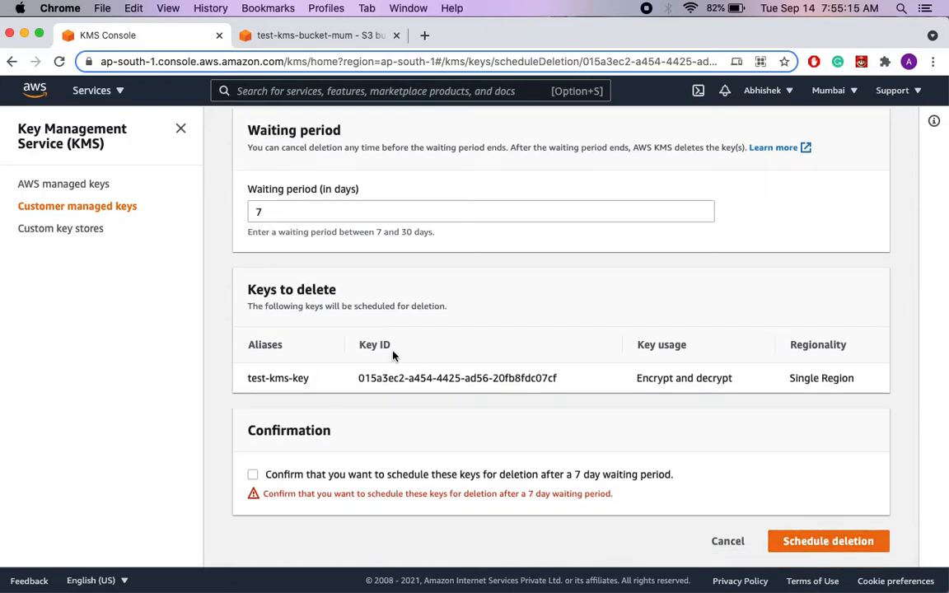
pyautogui.click(253, 475)
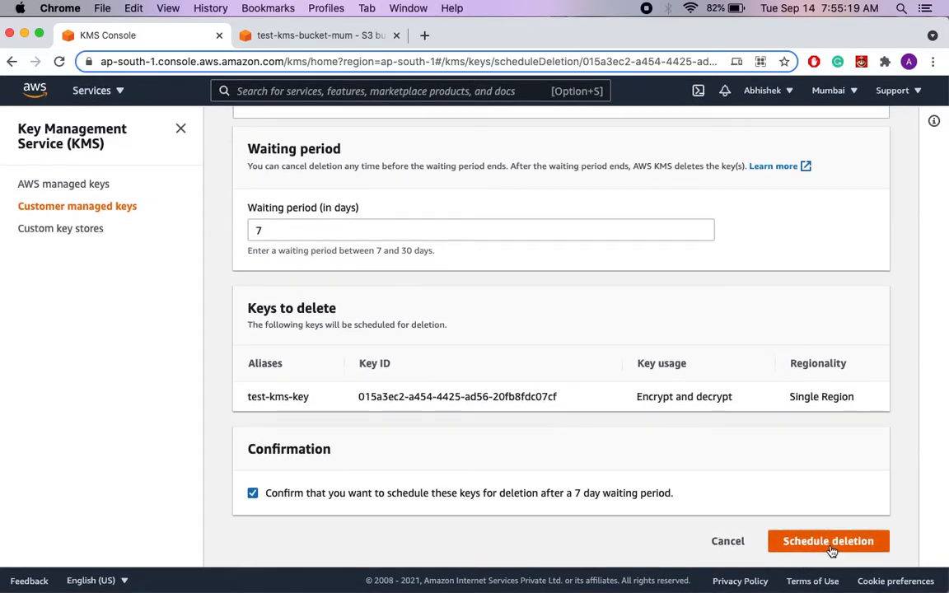
pyautogui.click(829, 547)
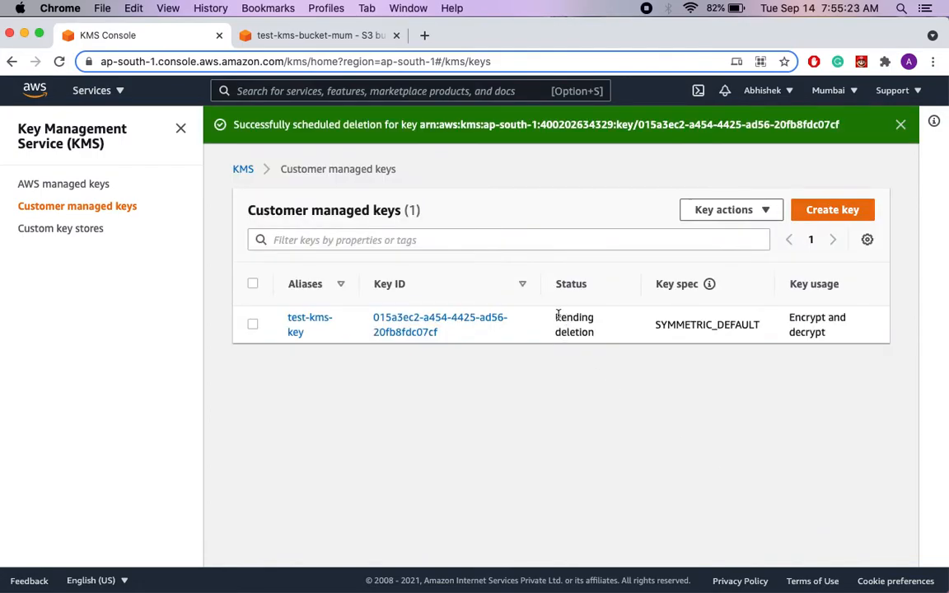
pyautogui.moveTo(555, 320); pyautogui.dragTo(593, 342)
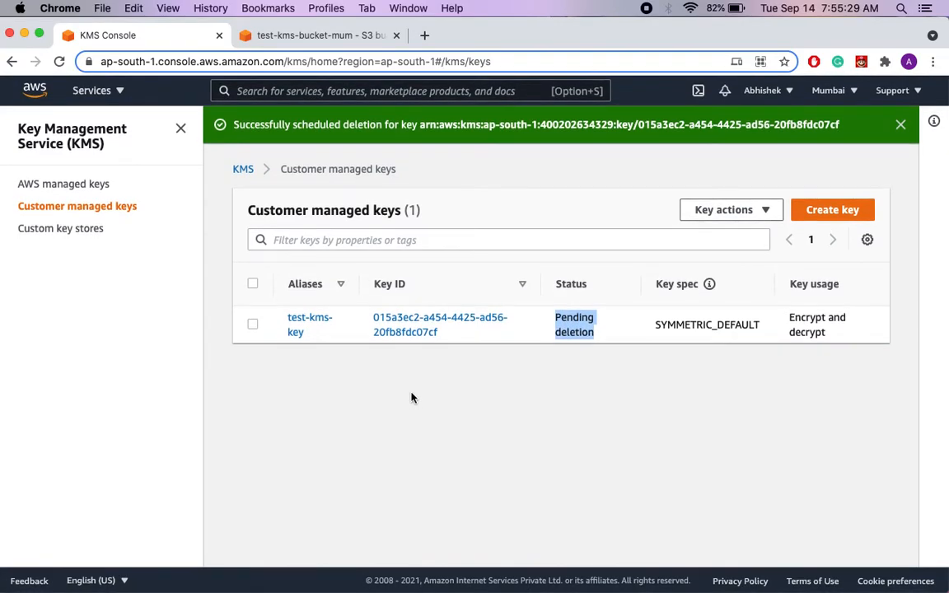
pyautogui.click(60, 62)
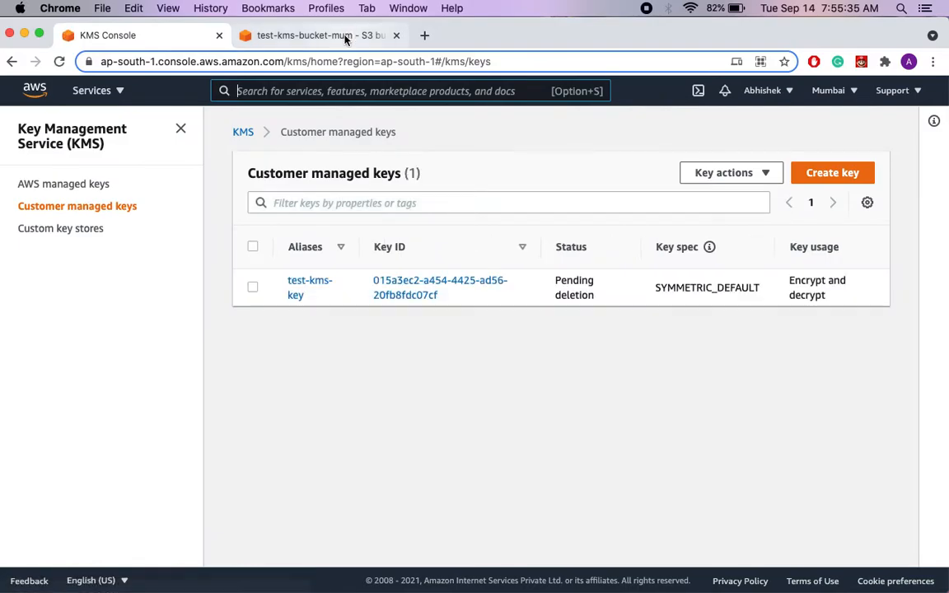
# - Try to download the intcert PDF from test-kms-bucket-mum in the S3 console and return to the bucket
pyautogui.click(345, 39)
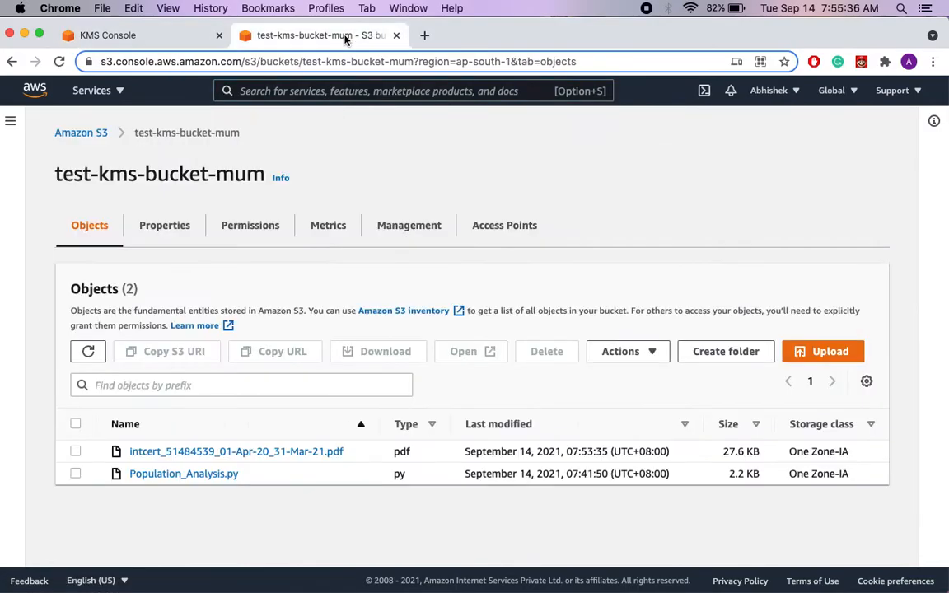
pyautogui.click(75, 452)
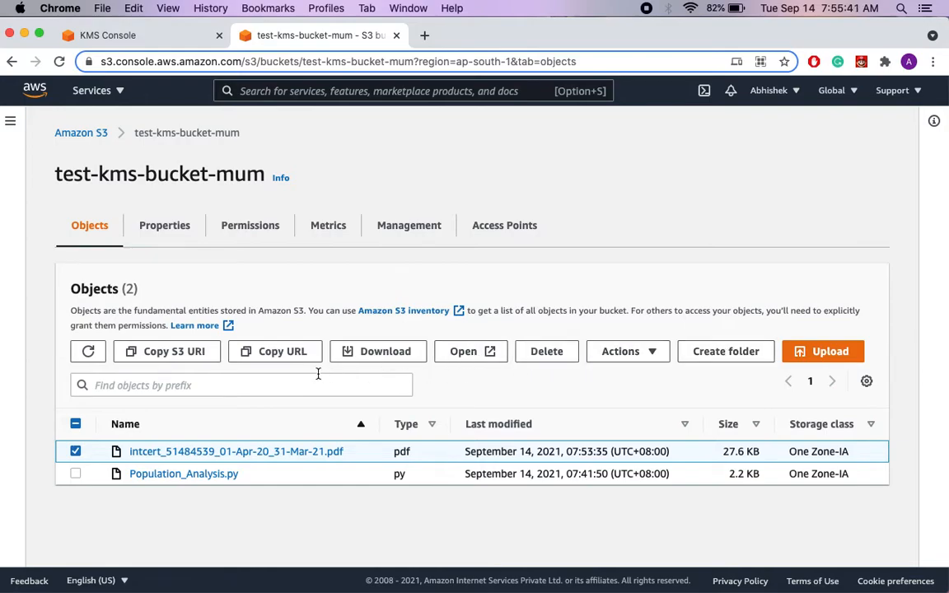
pyautogui.click(357, 352)
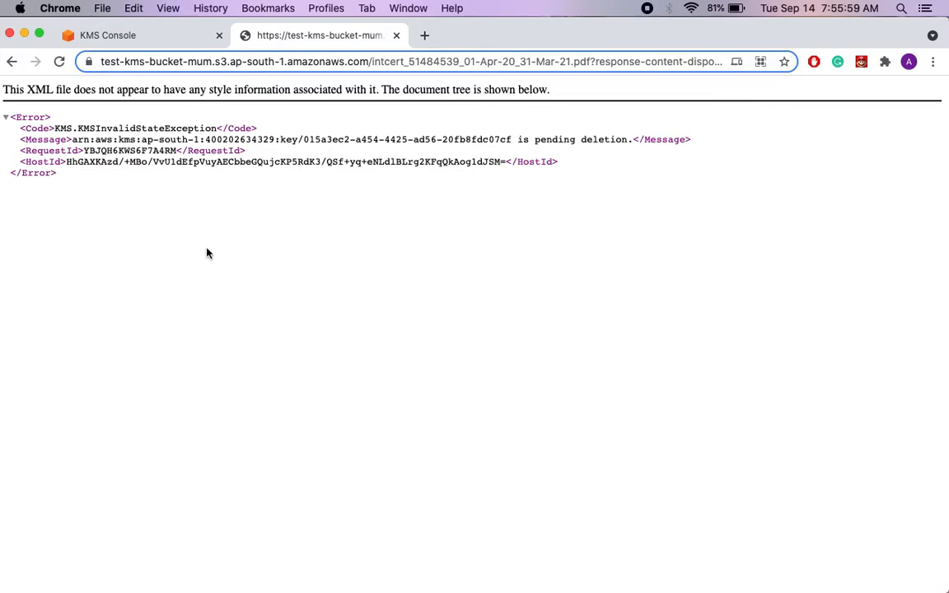
pyautogui.click(14, 63)
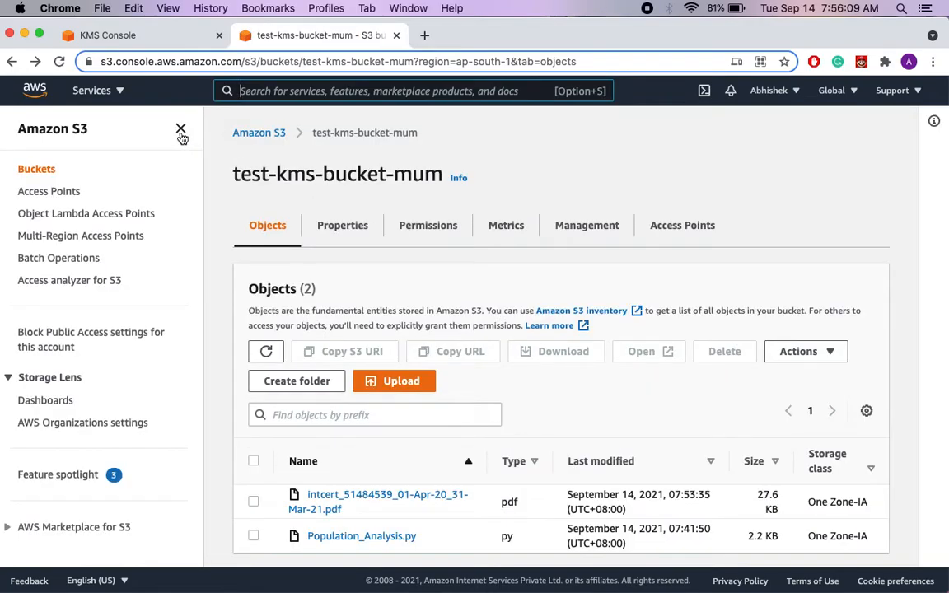
# - Start an upload to test-kms-bucket-mum, adding Population_Analysis (2).py from Downloads and choosing its storage class
pyautogui.click(409, 391)
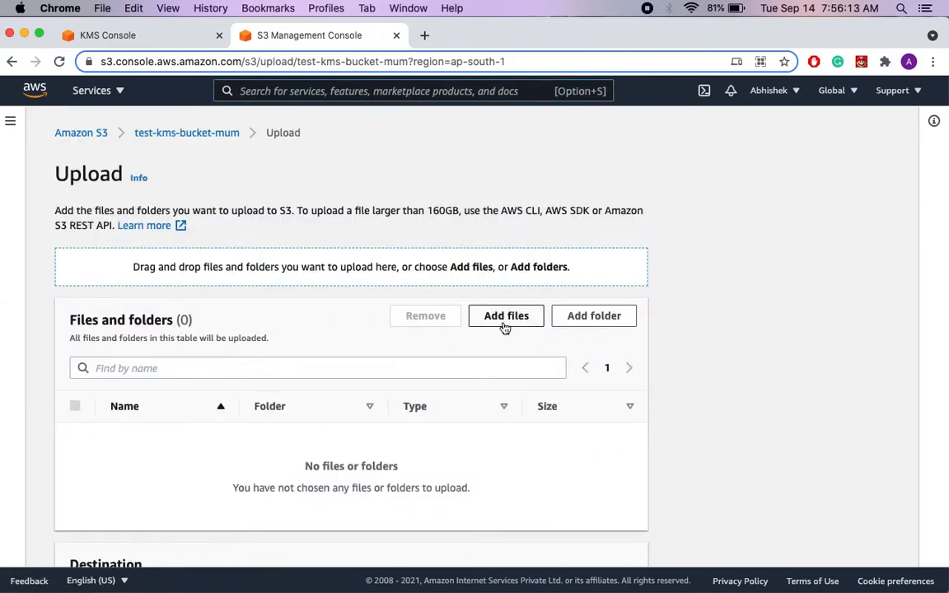
pyautogui.click(504, 321)
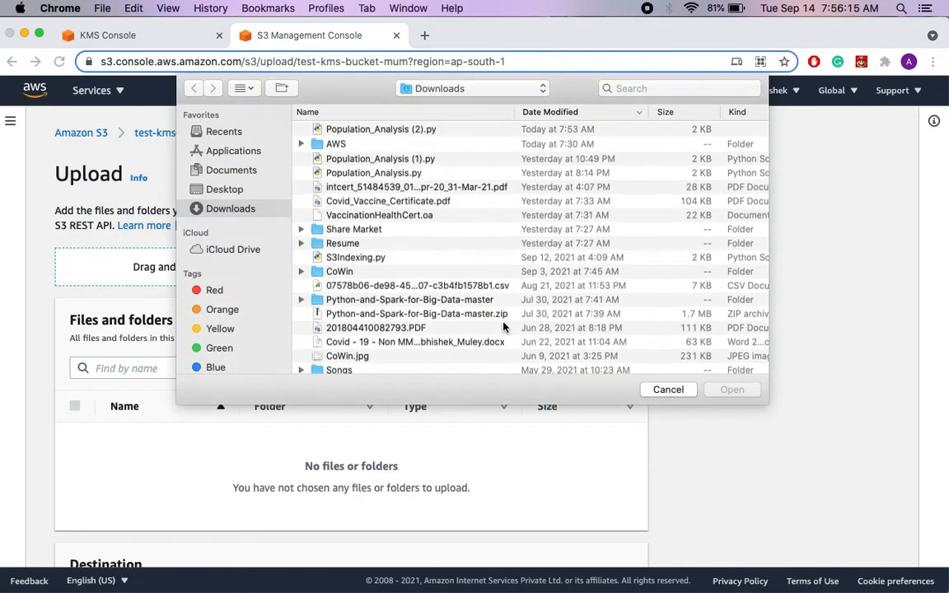
pyautogui.click(396, 130)
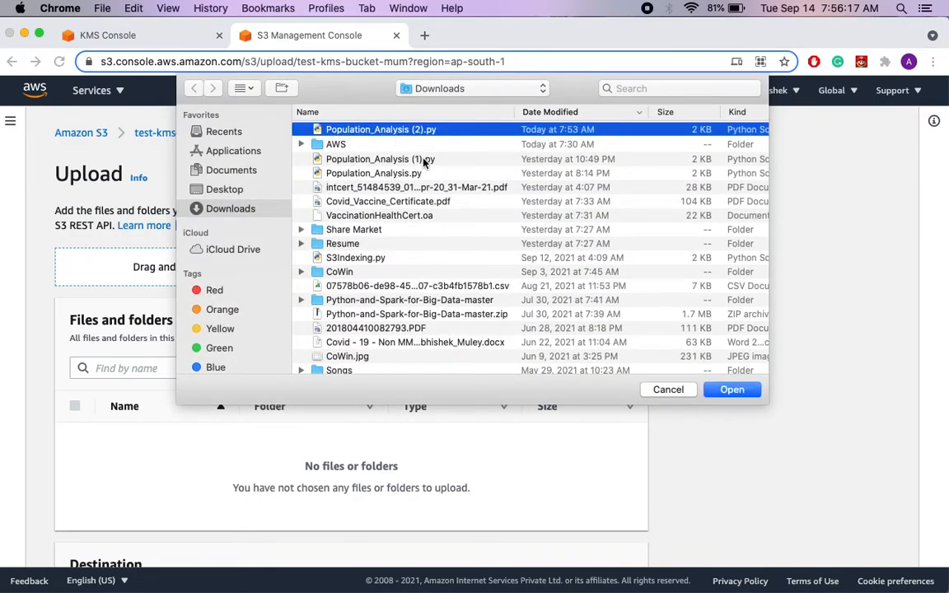
pyautogui.click(731, 390)
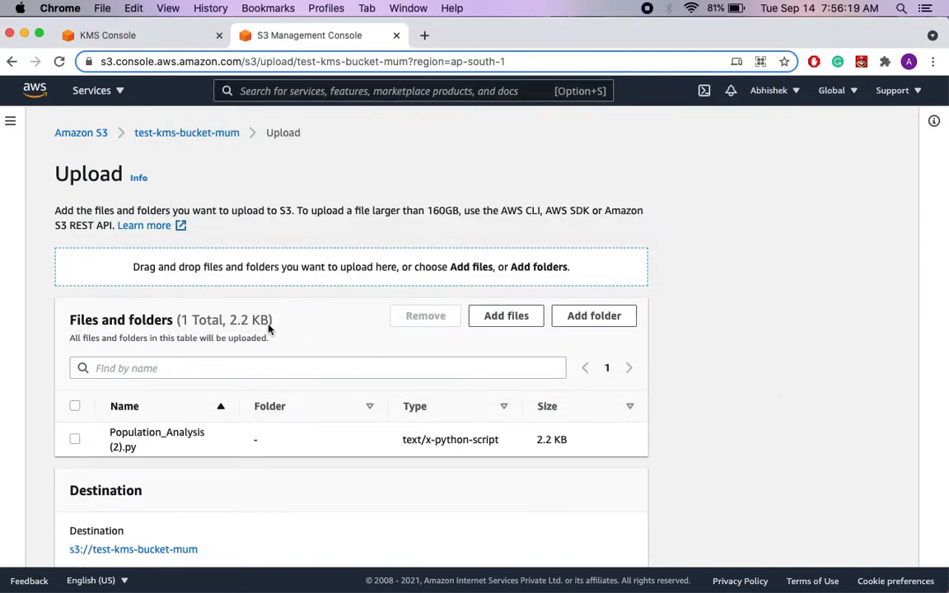
pyautogui.scroll(-5, 268, 325)
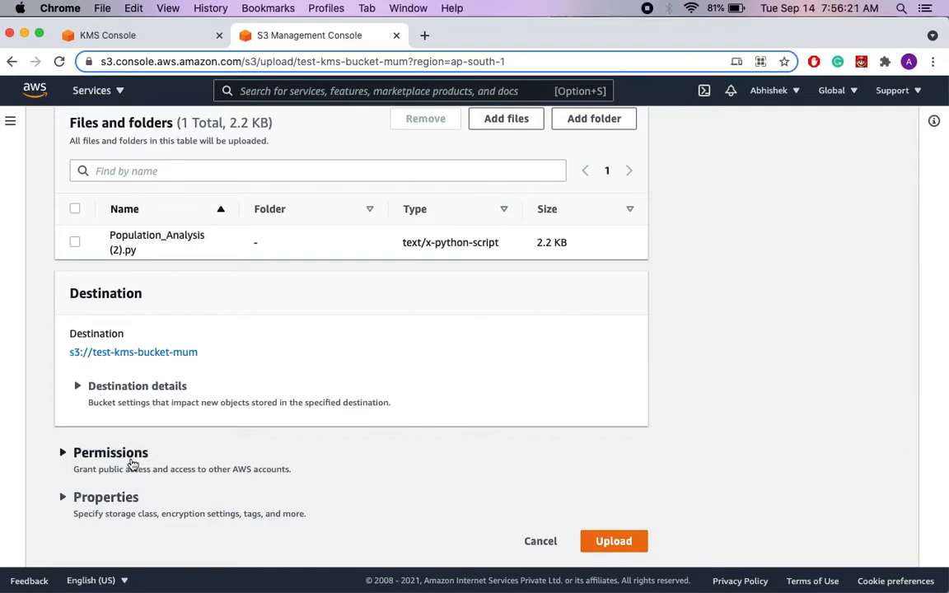
pyautogui.click(115, 498)
pyautogui.scroll(-6, 86, 330)
pyautogui.click(89, 364)
# - Specify an encryption key using the default bucket settings, try to upload Population_Analysis (2).py and close the upload status
pyautogui.scroll(-5, 89, 367)
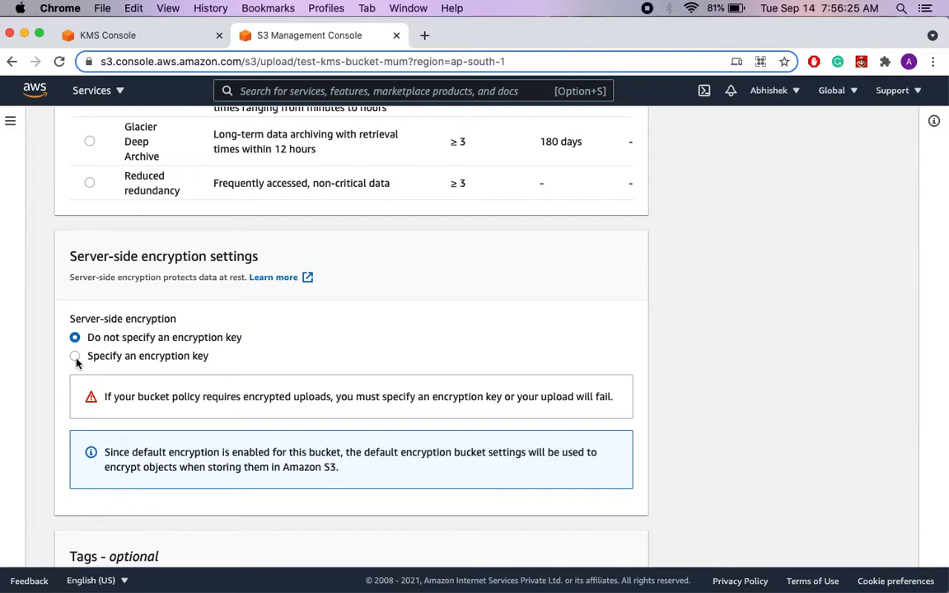
pyautogui.click(75, 356)
pyautogui.scroll(-1, 120, 425)
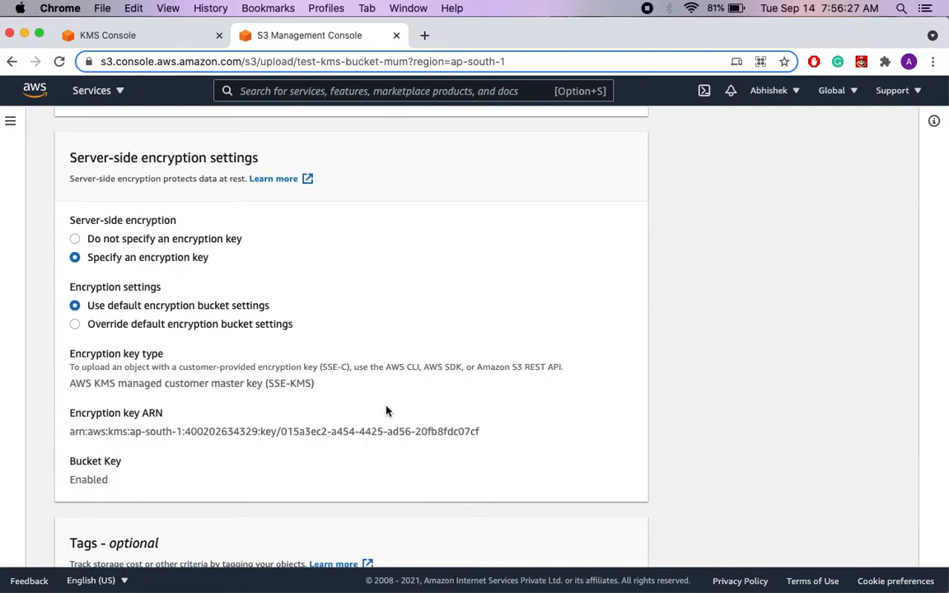
pyautogui.scroll(-5, 387, 412)
pyautogui.click(626, 541)
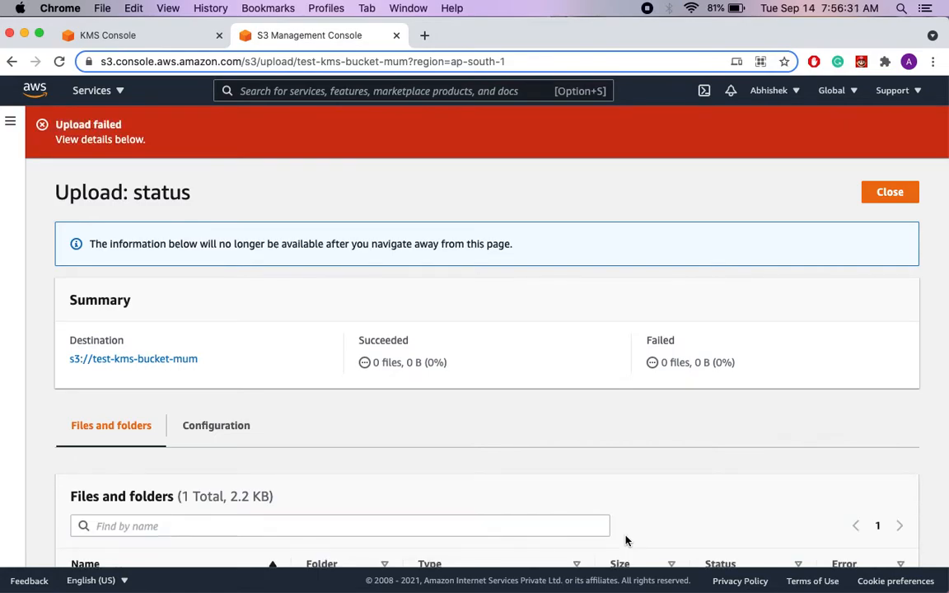
pyautogui.click(882, 195)
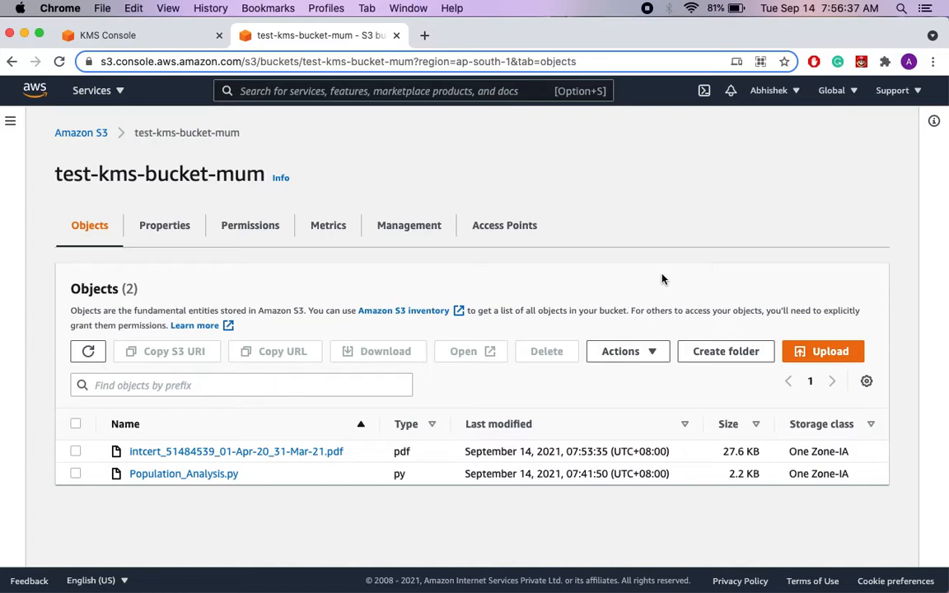
# - Cancel the scheduled deletion of test-kms-key in the KMS console and refresh the customer managed keys
pyautogui.click(188, 35)
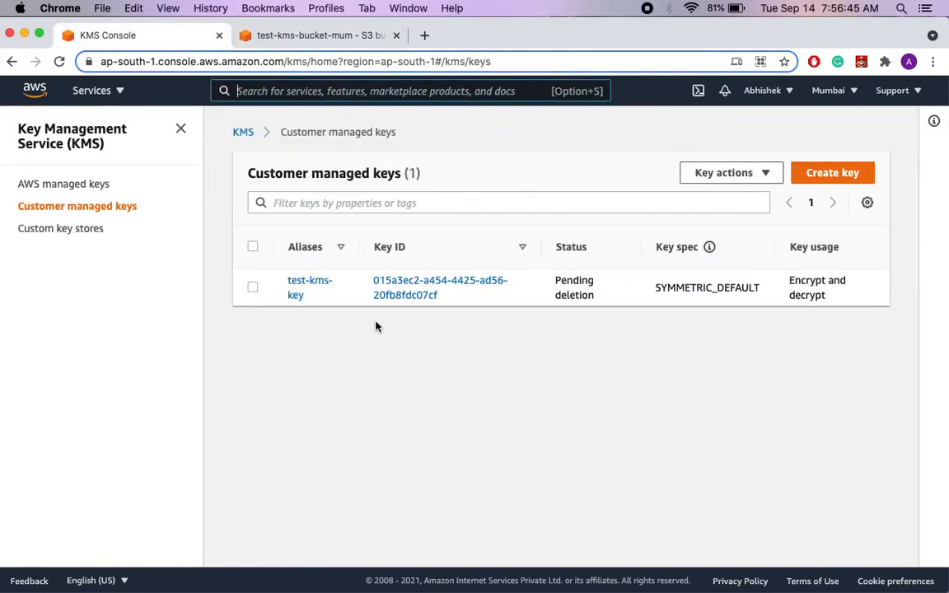
pyautogui.click(253, 288)
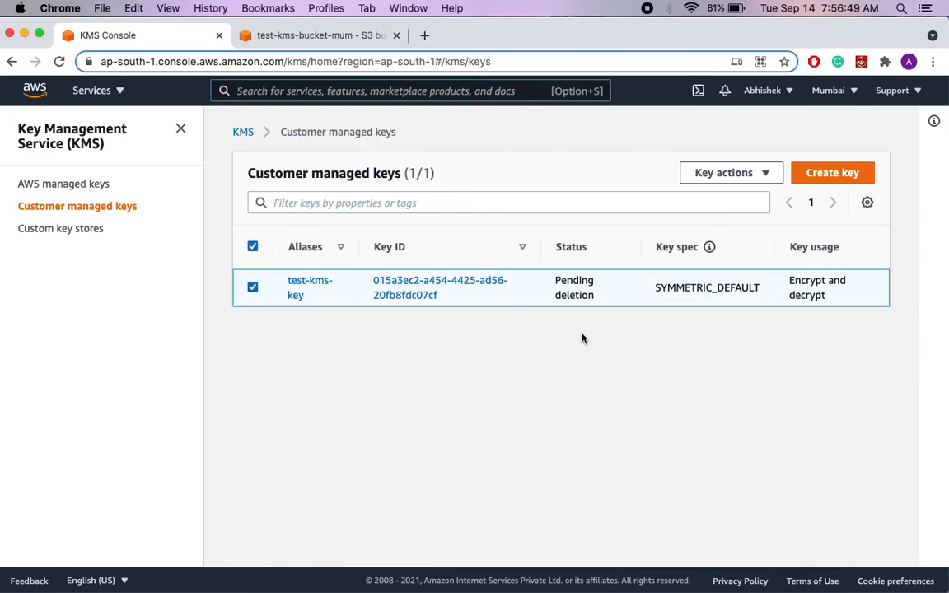
pyautogui.click(725, 174)
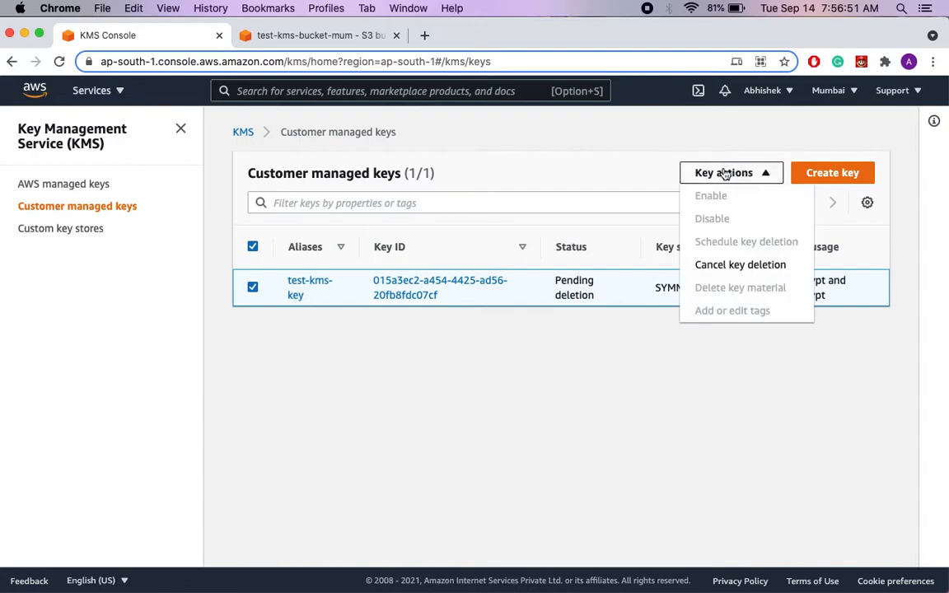
pyautogui.click(715, 265)
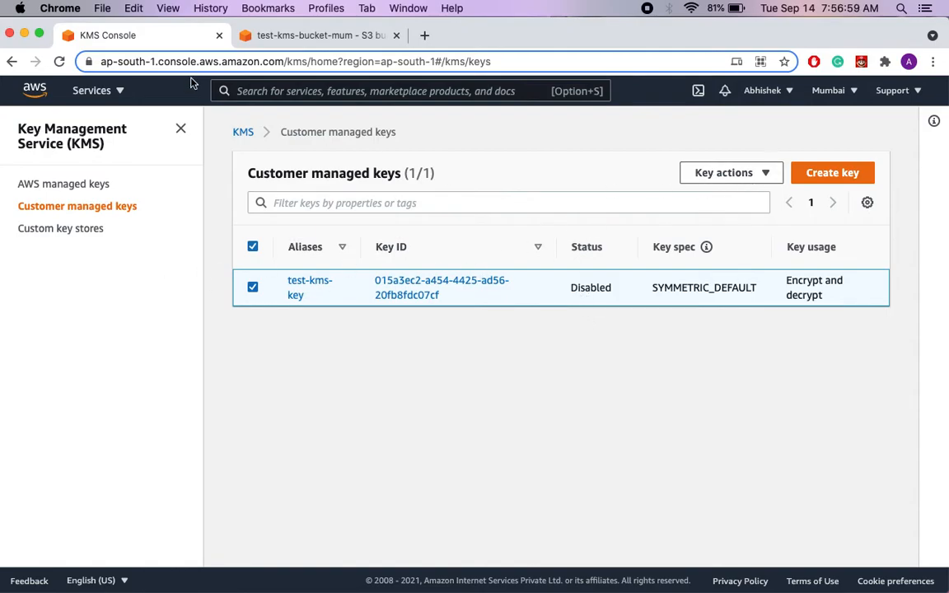
pyautogui.click(59, 62)
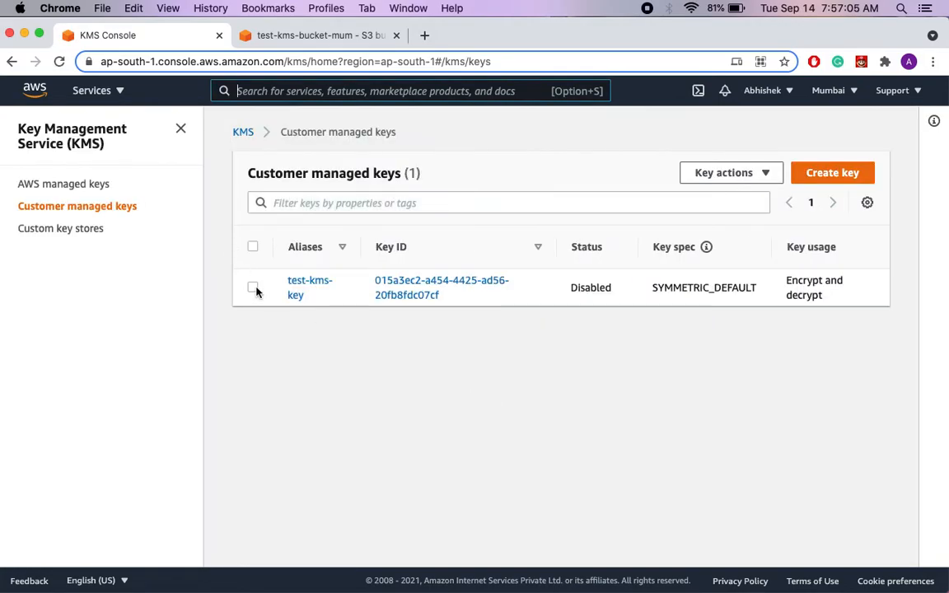
# - Enable test-kms-key and dismiss the notification
pyautogui.click(254, 288)
pyautogui.click(770, 173)
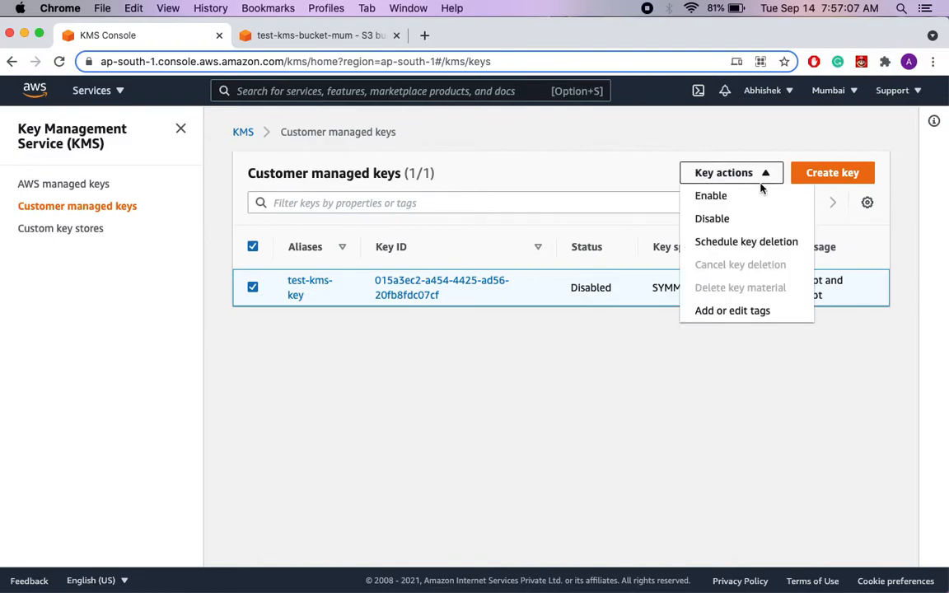
pyautogui.click(761, 196)
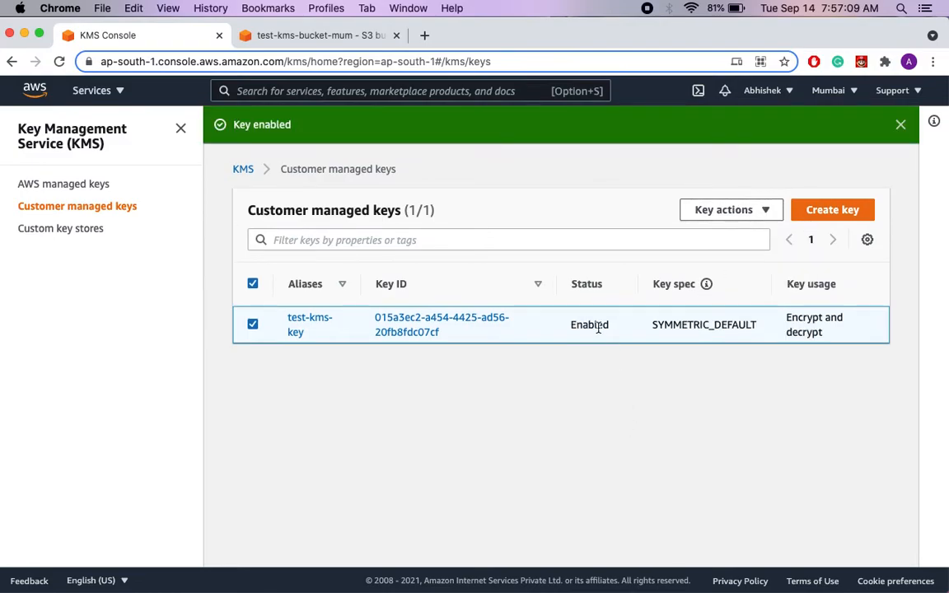
pyautogui.click(900, 124)
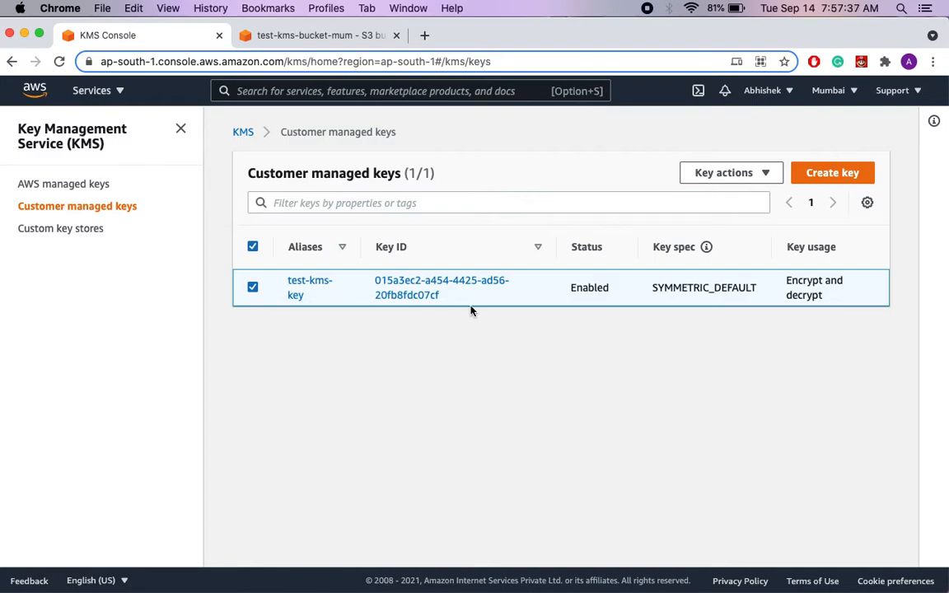
# - Schedule test-kms-key for deletion with a 7-day waiting period, confirm it and dismiss the notification
pyautogui.click(725, 178)
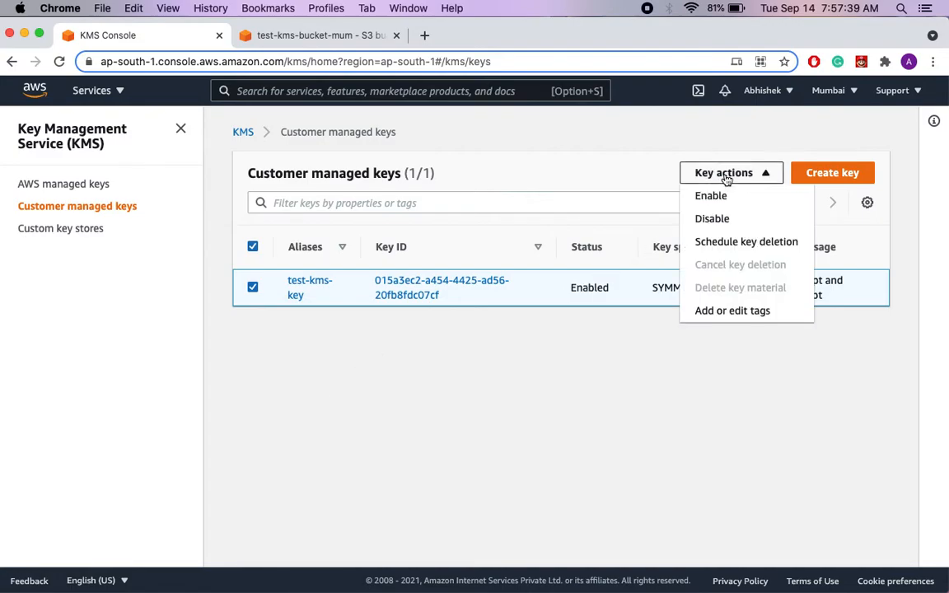
pyautogui.click(720, 244)
pyautogui.click(289, 391)
pyautogui.doubleClick(288, 391)
pyautogui.write('7')
pyautogui.scroll(-5, 244, 473)
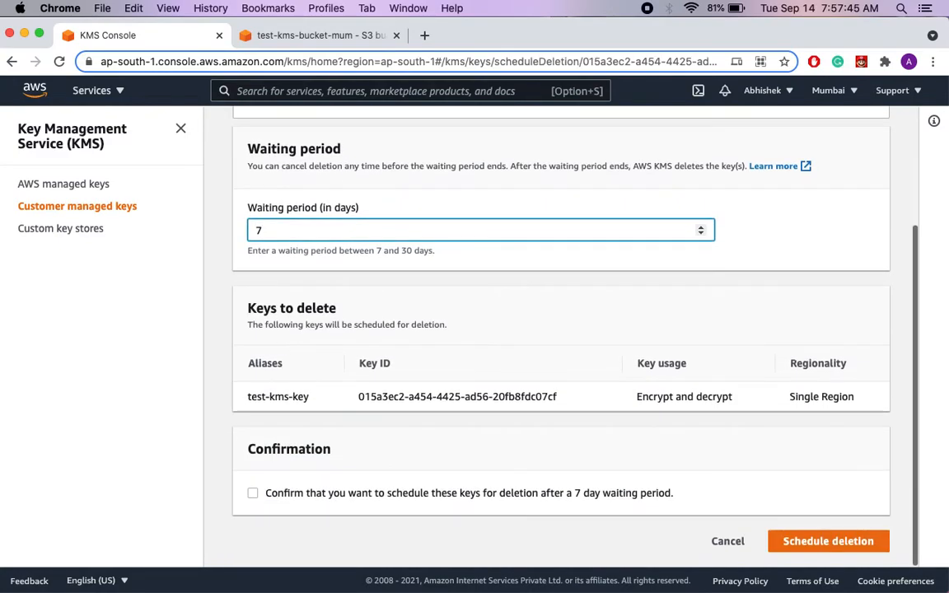
pyautogui.click(252, 493)
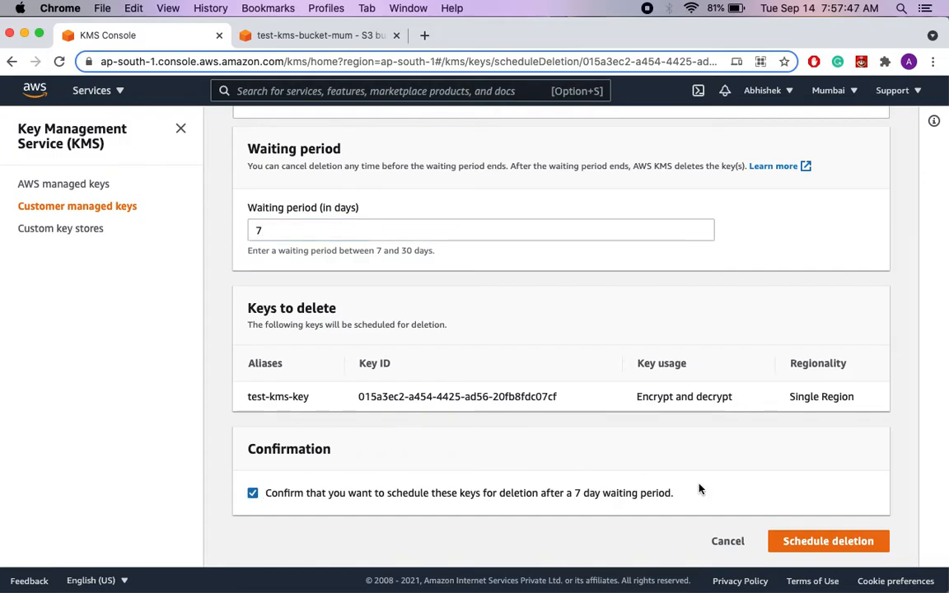
pyautogui.click(797, 543)
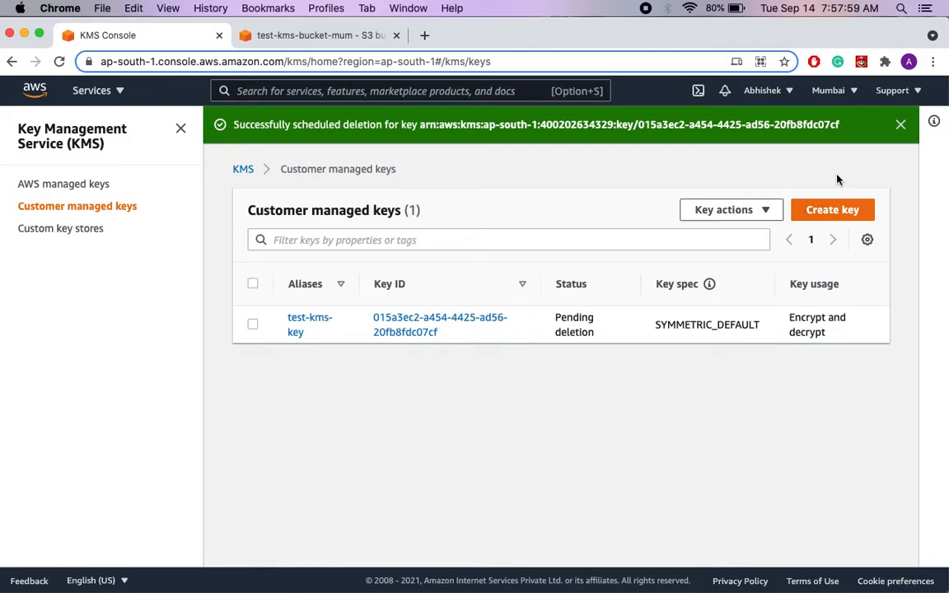
pyautogui.click(901, 125)
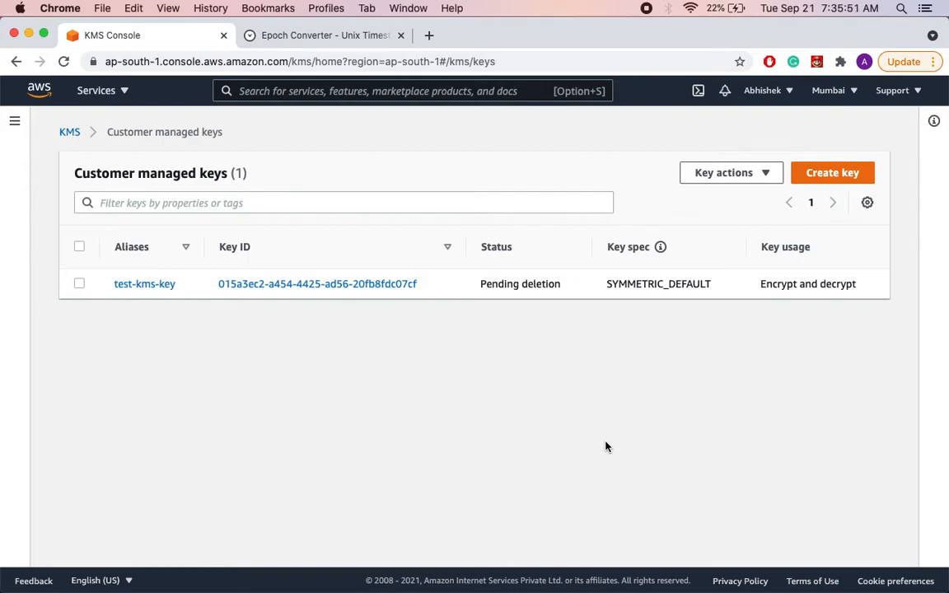
# - Open the details of test-kms-key and copy its key ID
pyautogui.click(148, 286)
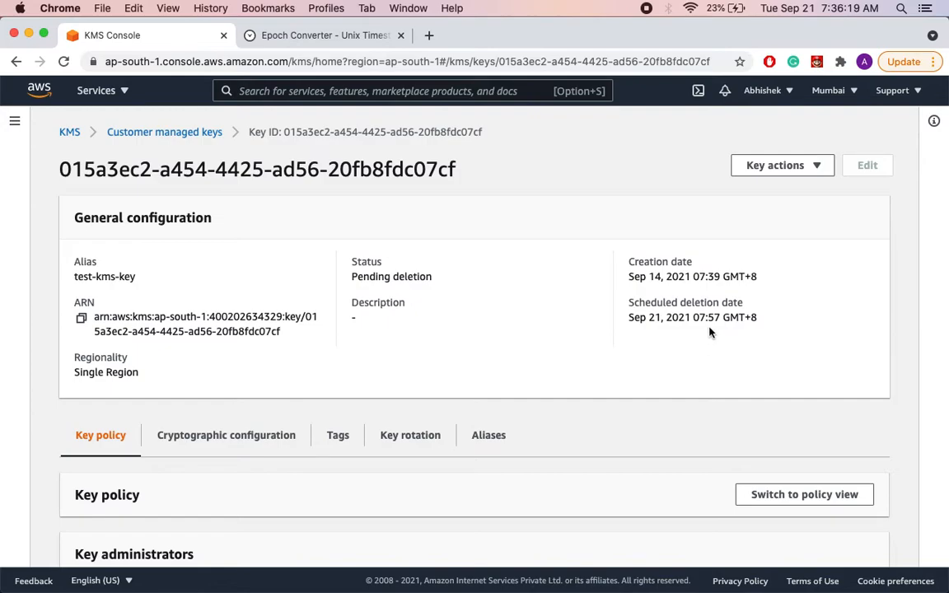
pyautogui.scroll(-2, 710, 332)
pyautogui.scroll(2, 710, 332)
pyautogui.moveTo(60, 167); pyautogui.dragTo(459, 171)
pyautogui.press('super+c')
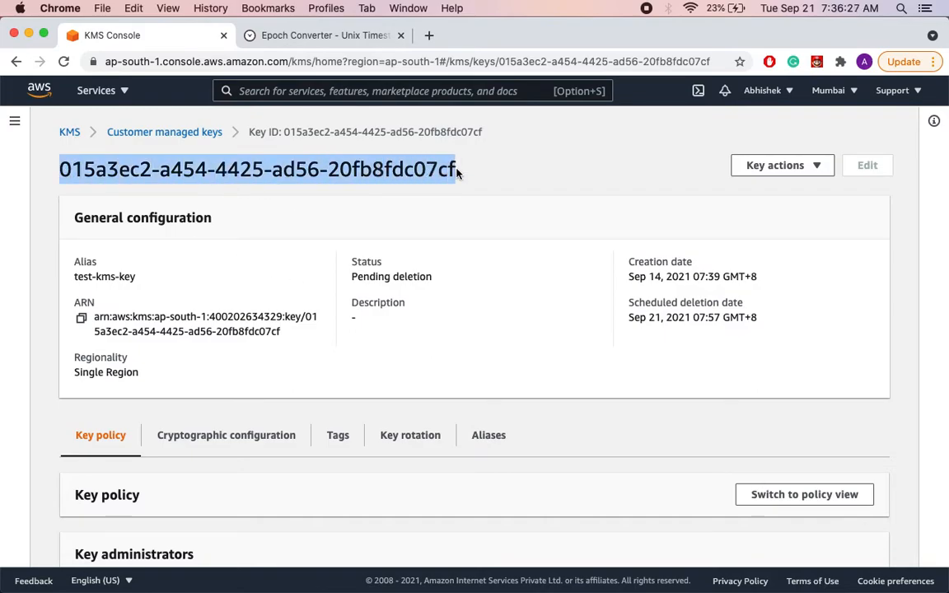
pyautogui.click(481, 173)
# - Switch to Terminal, run aws kms describe-key with the copied key ID and the user's AWS profile, and widen the window
pyautogui.hotkey('ctrl', 'Up')
pyautogui.click(206, 91)
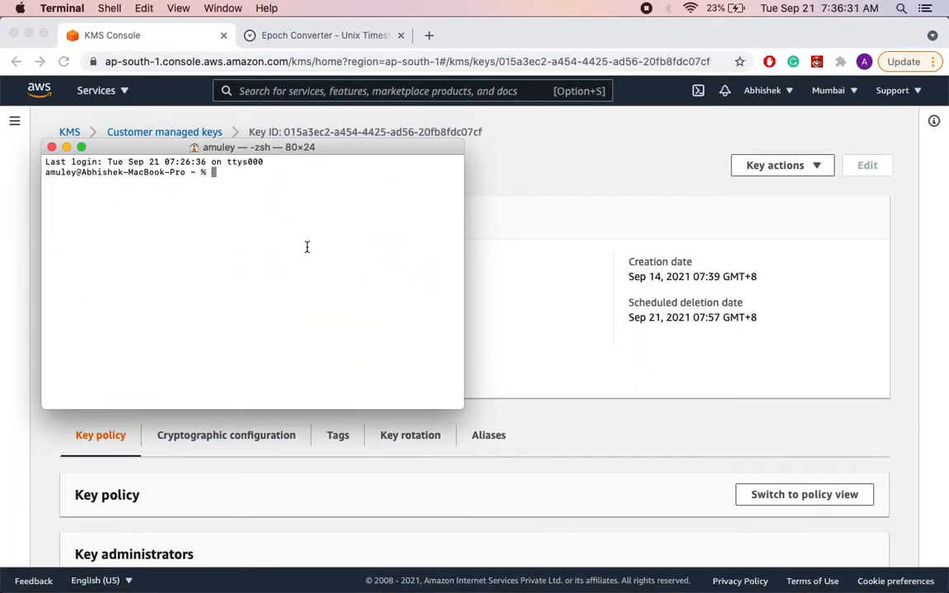
pyautogui.write('aws kms descriv')
pyautogui.write('e-key ')
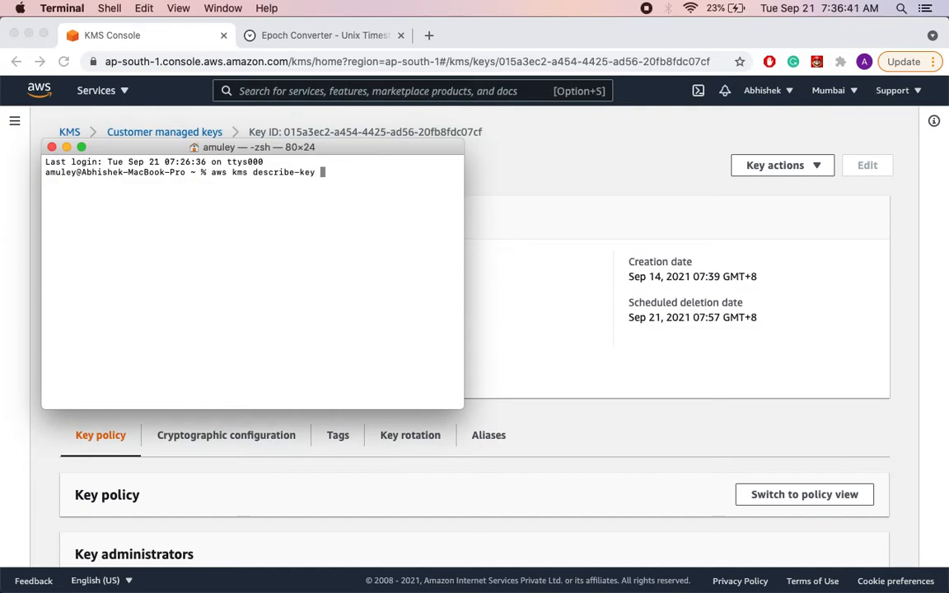
pyautogui.write('--key-id')
pyautogui.press('super+v')
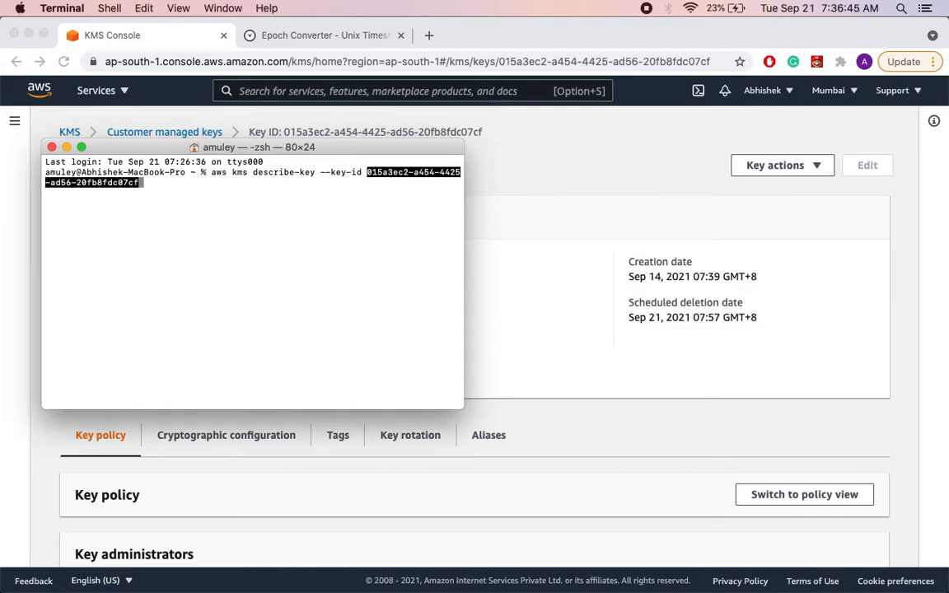
pyautogui.write('--prodfi')
pyautogui.press('BackSpace')
pyautogui.press('BackSpace')
pyautogui.press('BackSpace')
pyautogui.write('file')
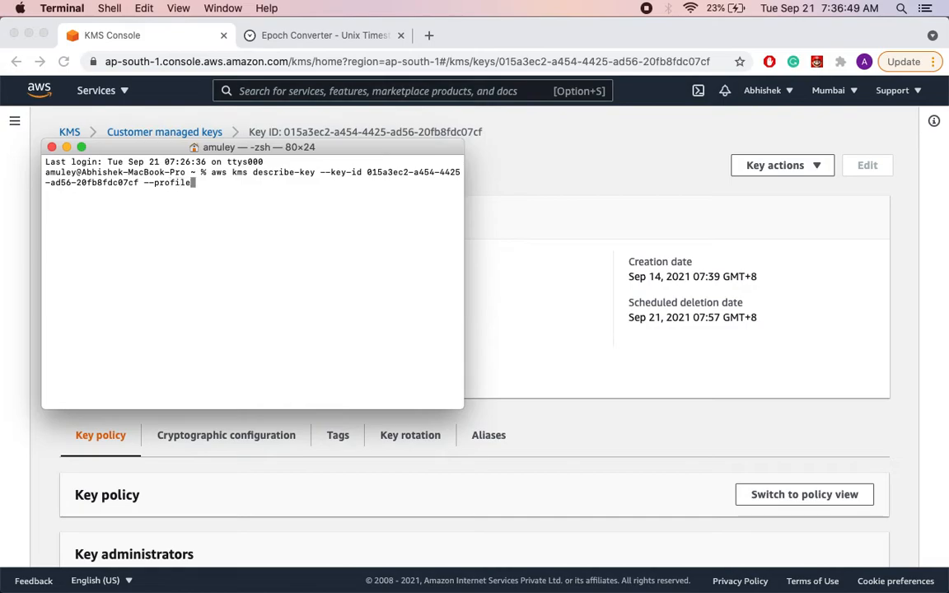
pyautogui.write(' abhishek')
pyautogui.press('Return')
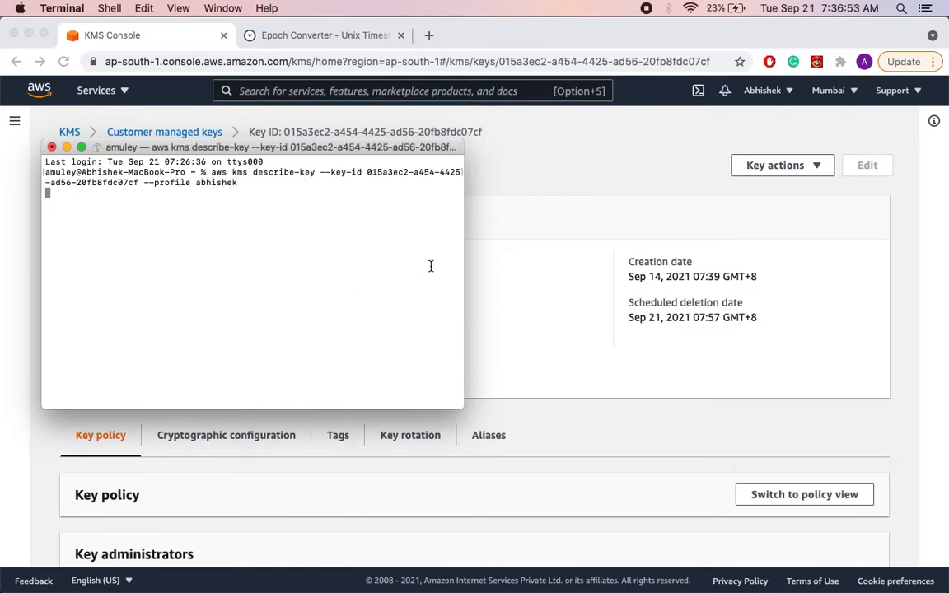
pyautogui.moveTo(462, 250); pyautogui.dragTo(661, 248)
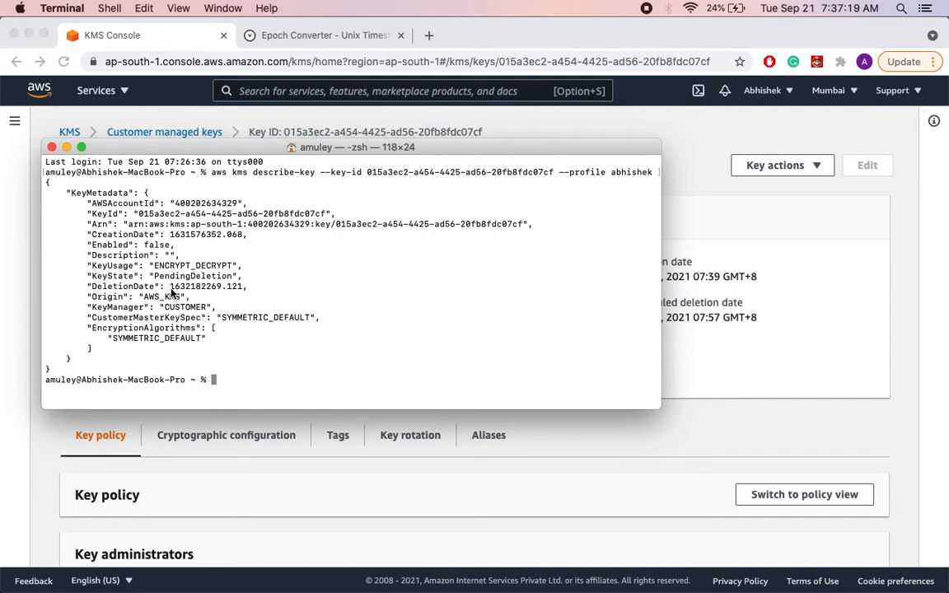
# - Copy the DeletionDate value 1632182269.121 and convert it to a human date in Epoch Converter
pyautogui.moveTo(170, 288); pyautogui.dragTo(250, 293)
pyautogui.press('super+c')
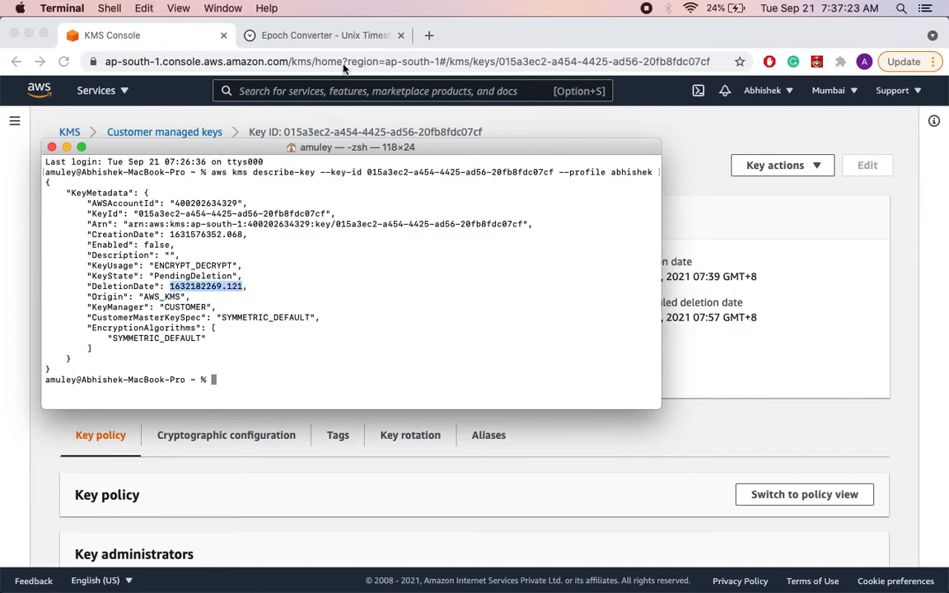
pyautogui.click(355, 39)
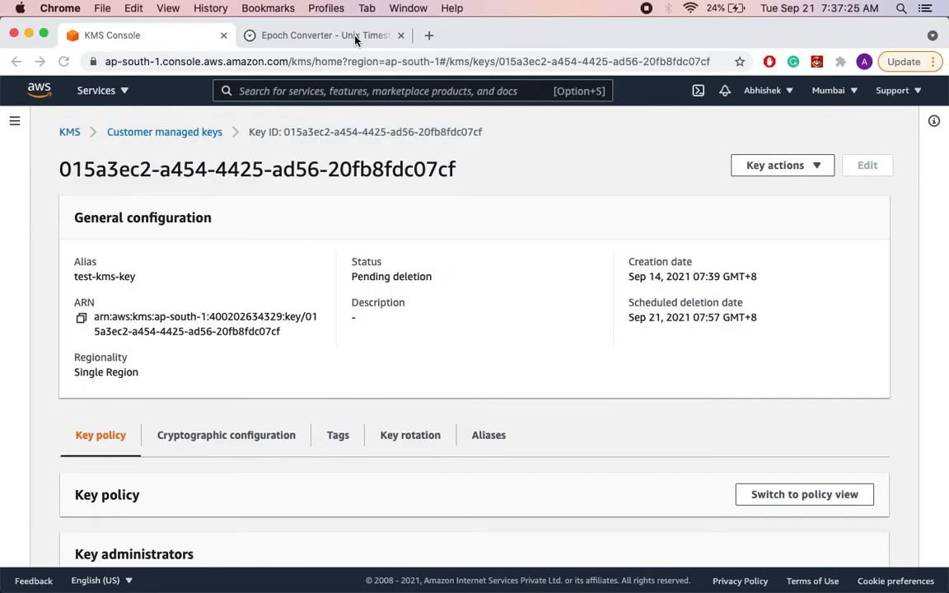
pyautogui.click(354, 38)
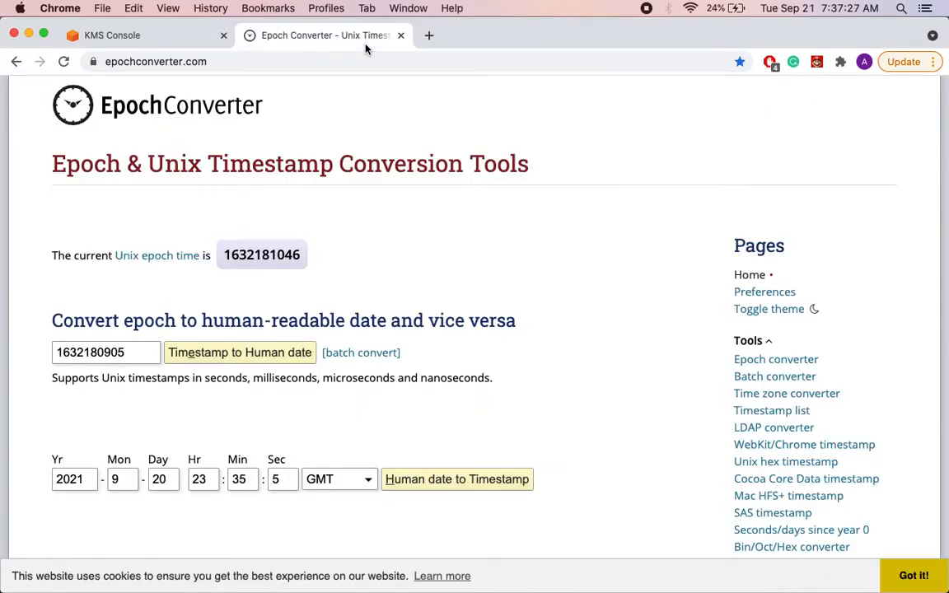
pyautogui.doubleClick(139, 352)
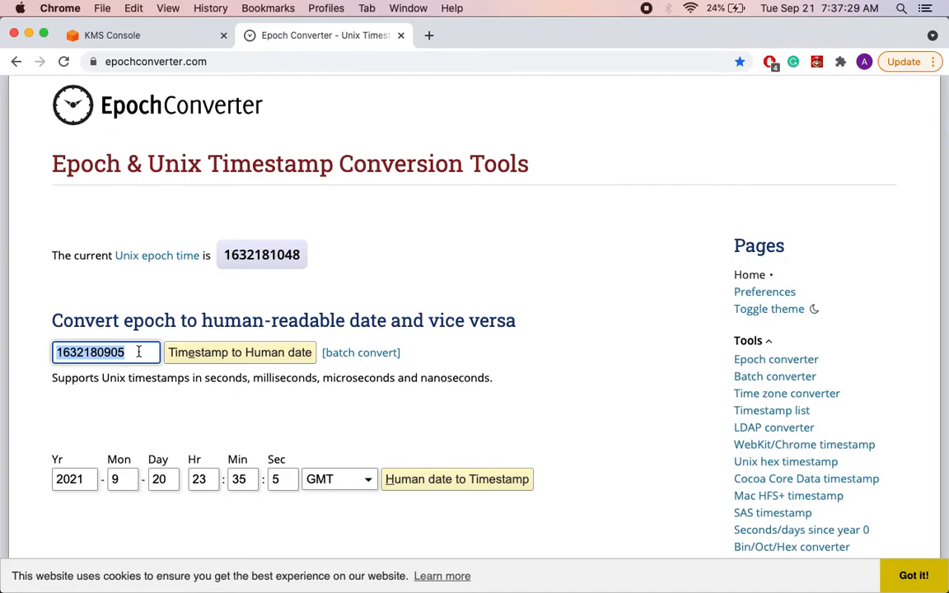
pyautogui.press('super+v')
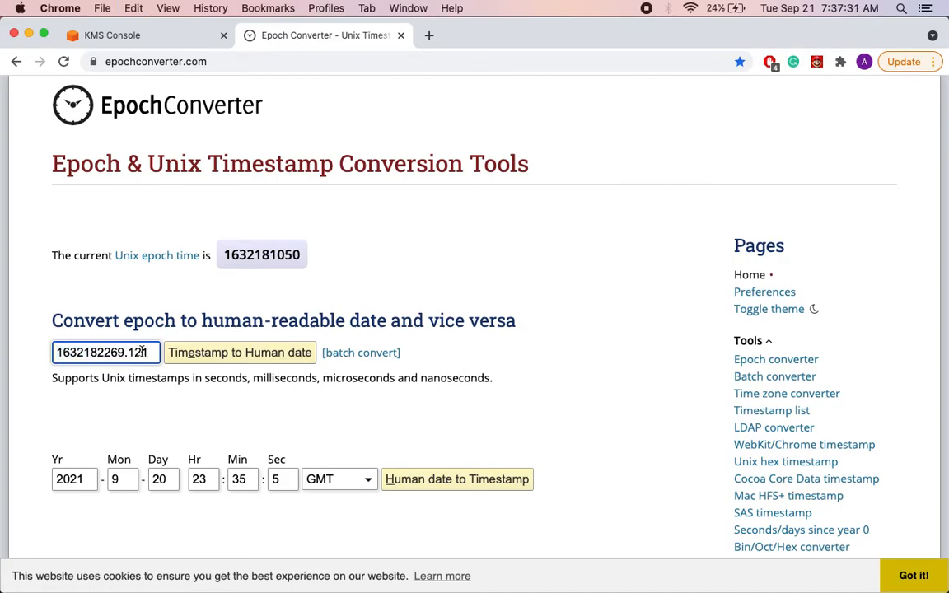
pyautogui.click(200, 354)
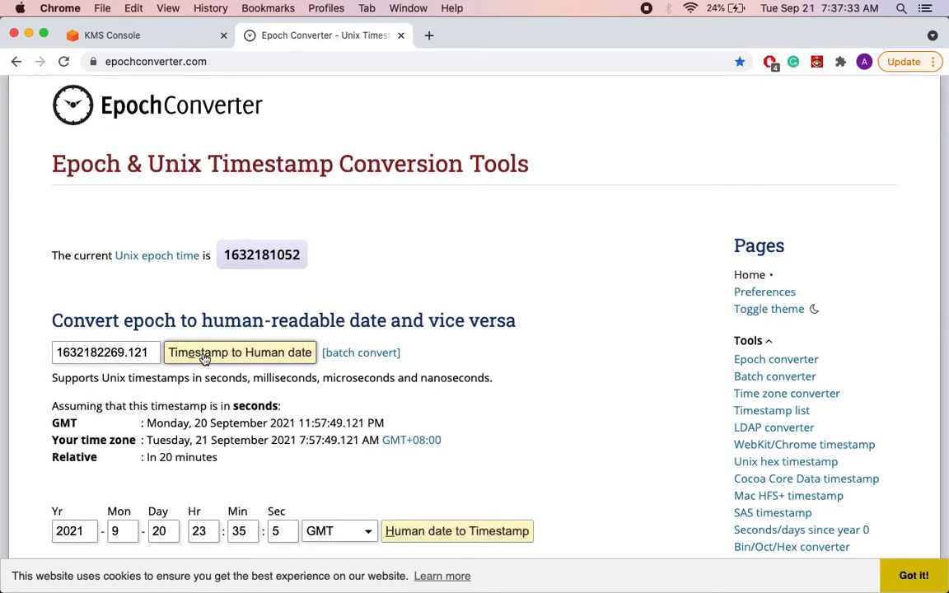
pyautogui.scroll(-2, 203, 361)
pyautogui.scroll(-2, 204, 361)
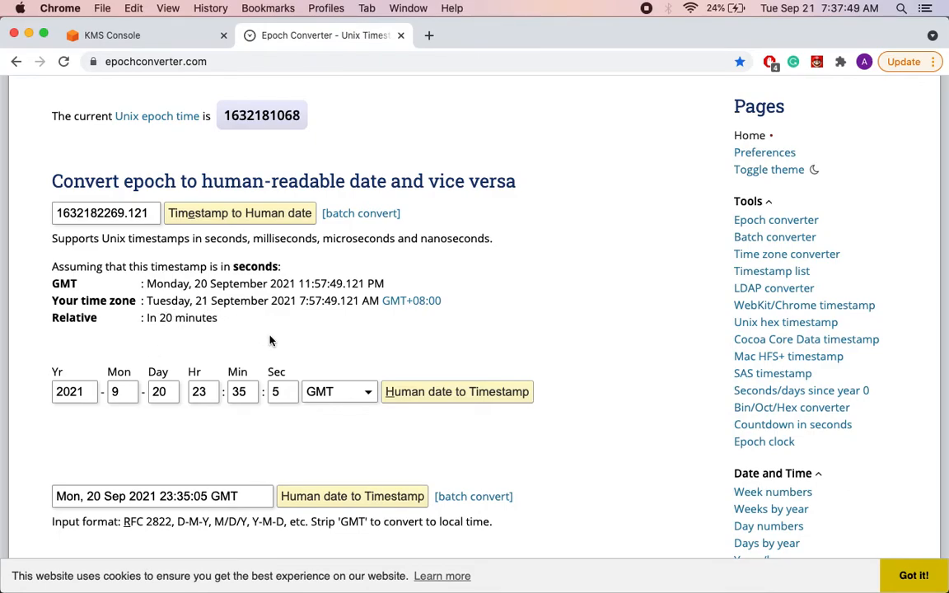
pyautogui.scroll(4, 270, 340)
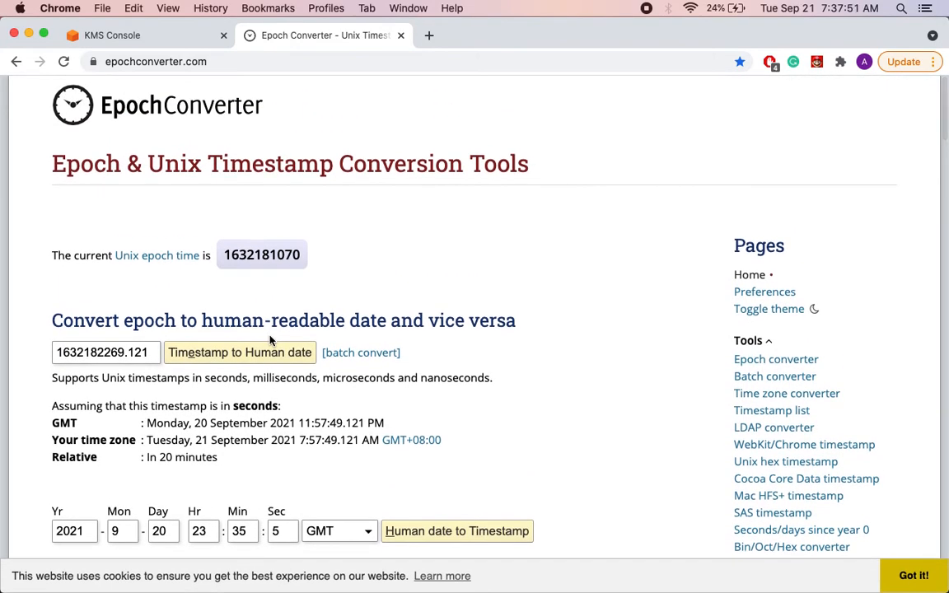
# - Return to the KMS console to review the key's details, list the customer managed keys and dismiss the error banner
pyautogui.click(191, 40)
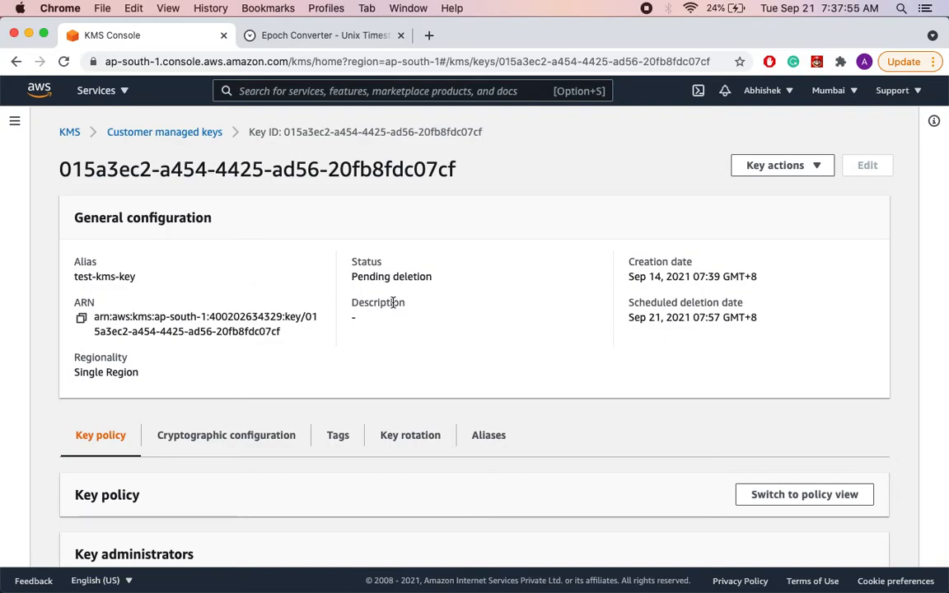
pyautogui.scroll(-2, 393, 303)
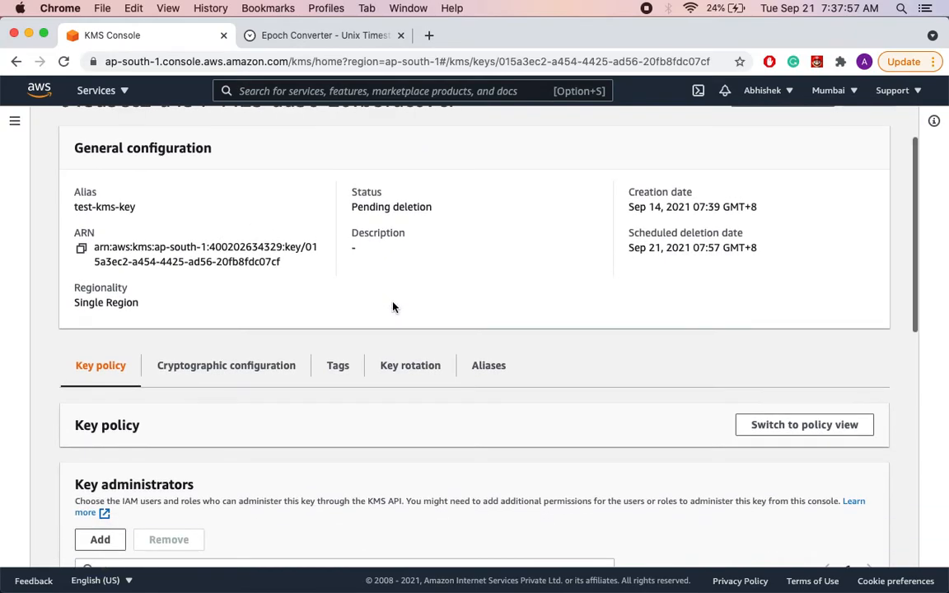
pyautogui.scroll(2, 393, 302)
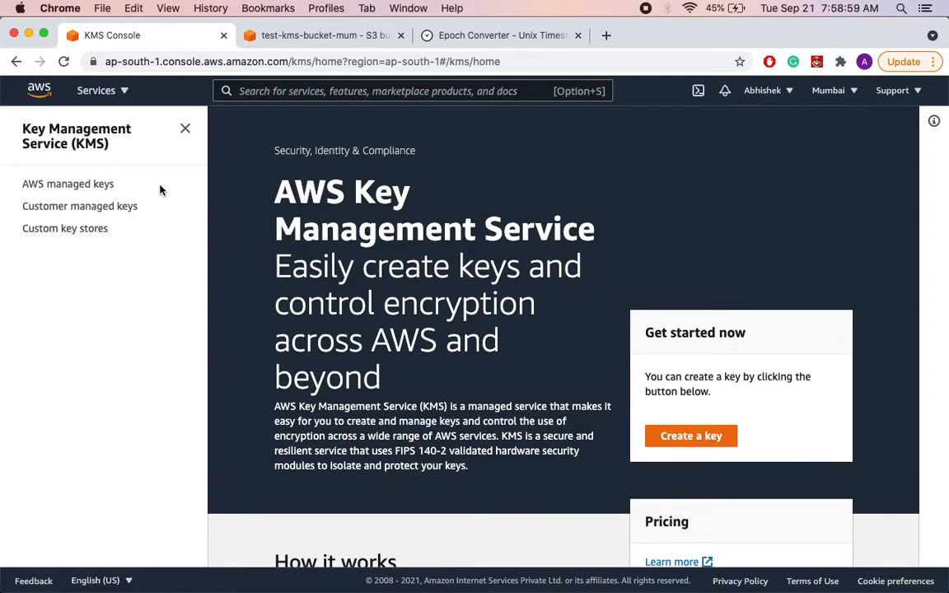
pyautogui.click(134, 212)
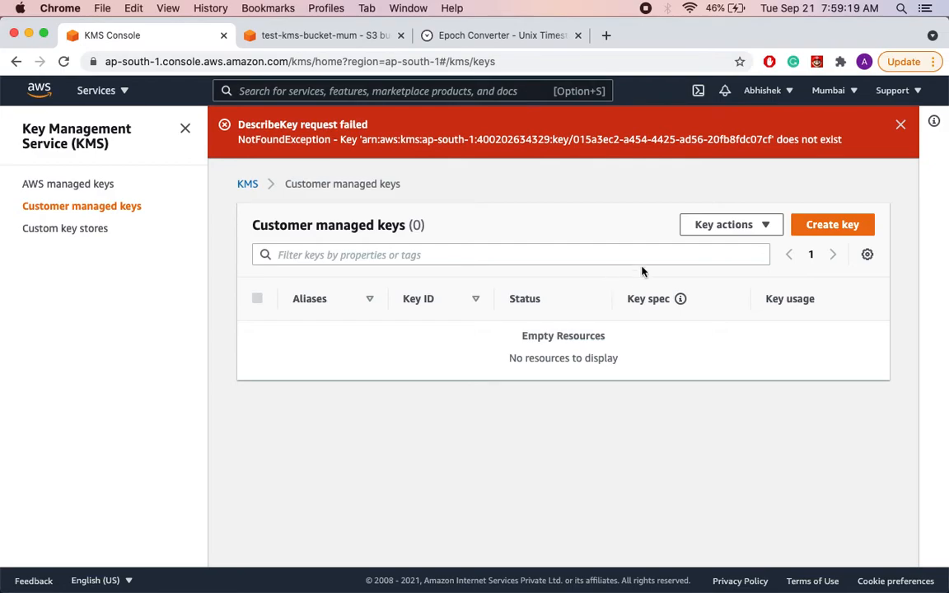
pyautogui.click(901, 124)
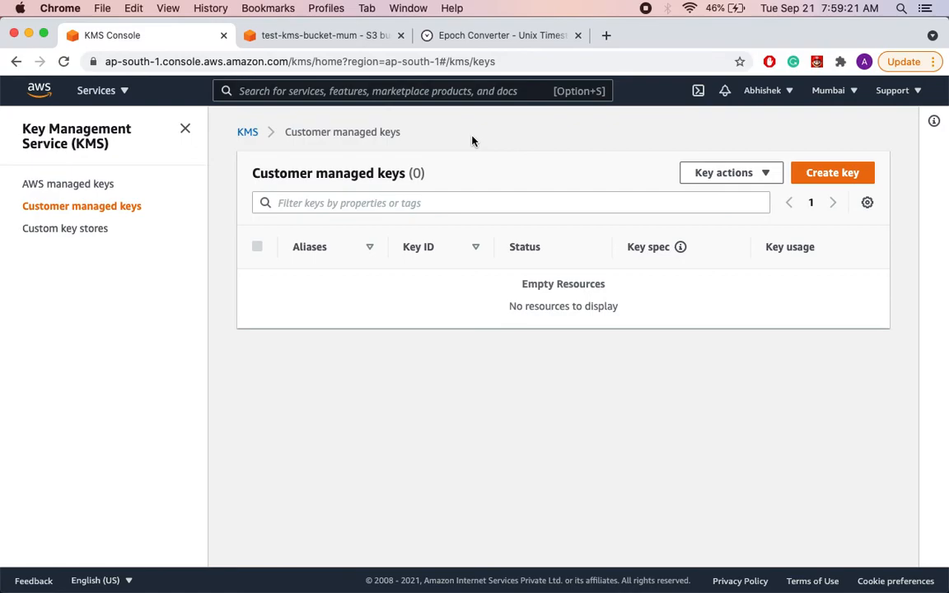
# - Reload test-kms-bucket-mum in S3 and open the details of Population_Analysis.py
pyautogui.click(358, 38)
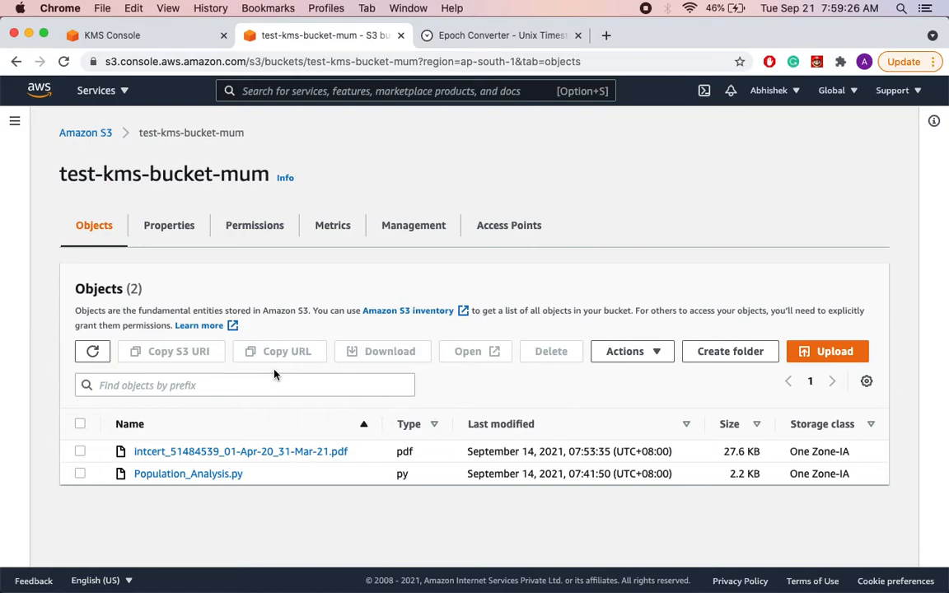
pyautogui.click(65, 62)
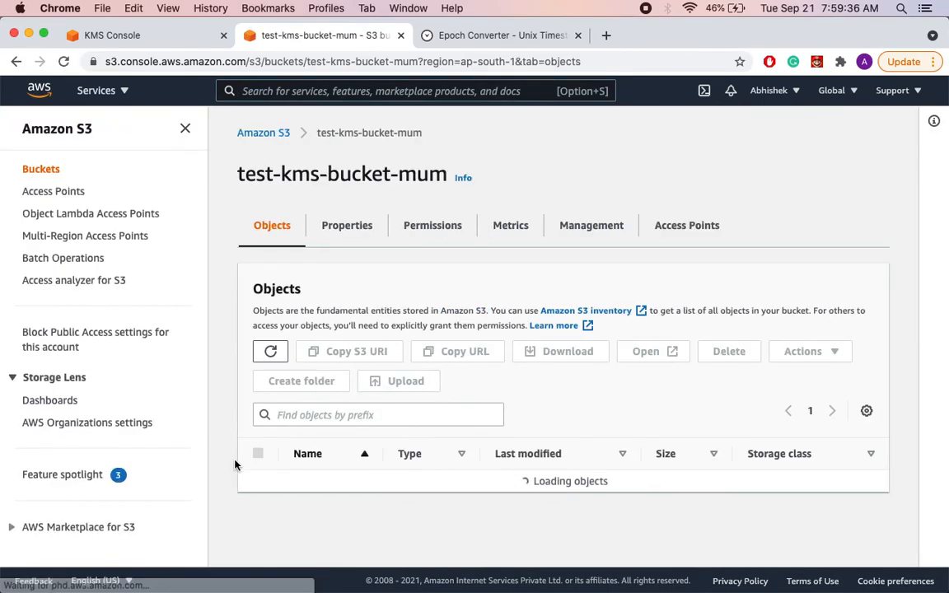
pyautogui.click(184, 130)
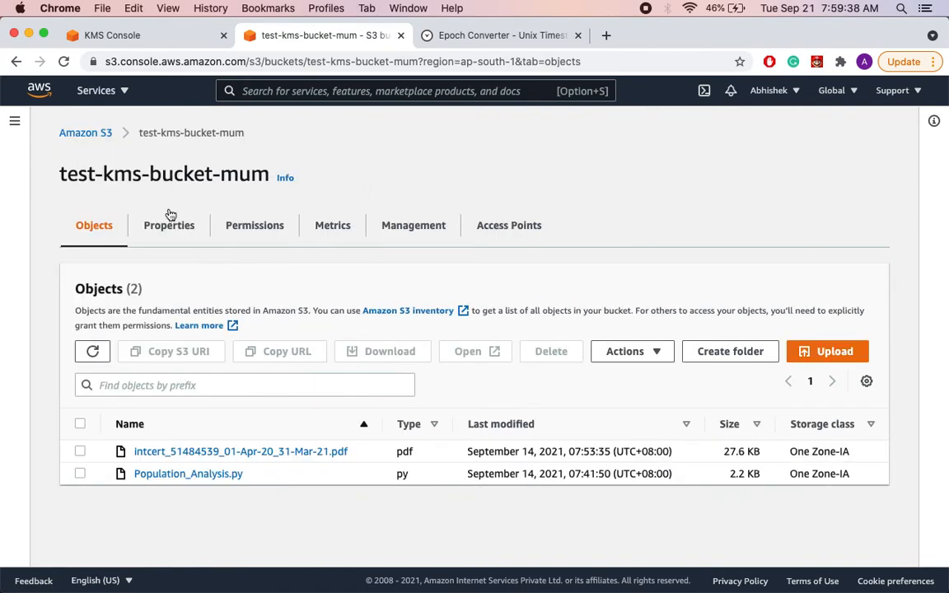
pyautogui.click(206, 476)
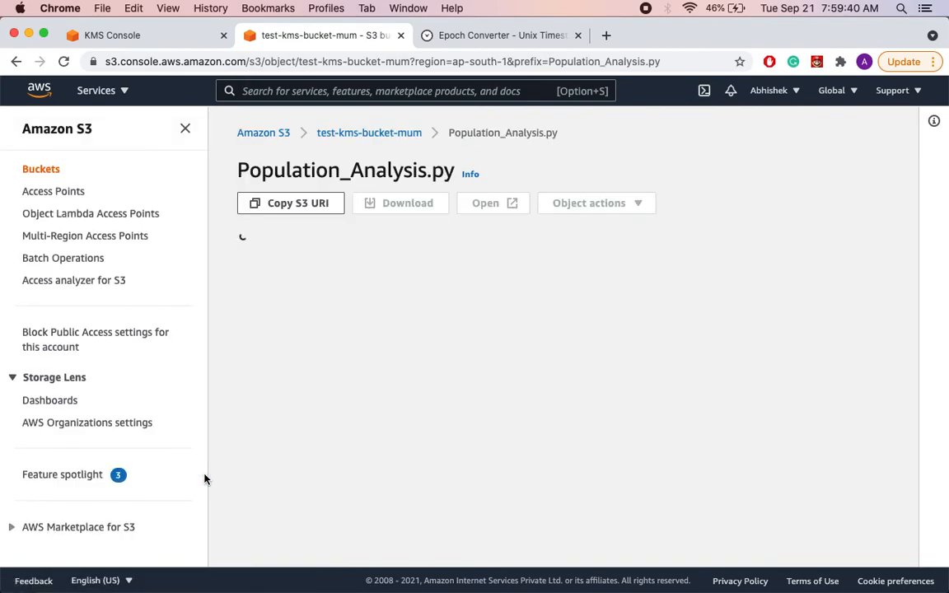
pyautogui.click(187, 131)
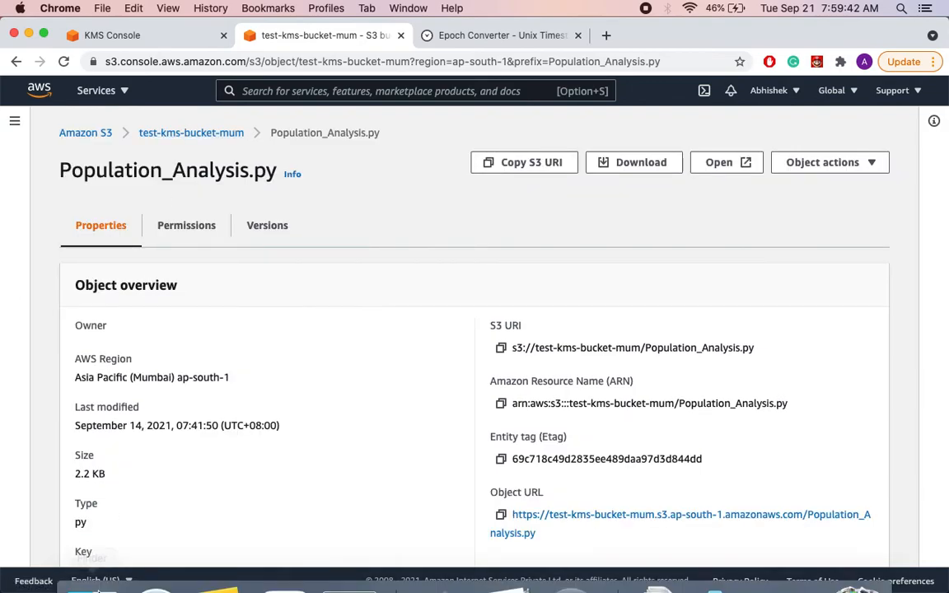
# - Try to download Population_Analysis.py from the test-kms-bucket-mum object list, examine the response and return to the list
pyautogui.click(221, 132)
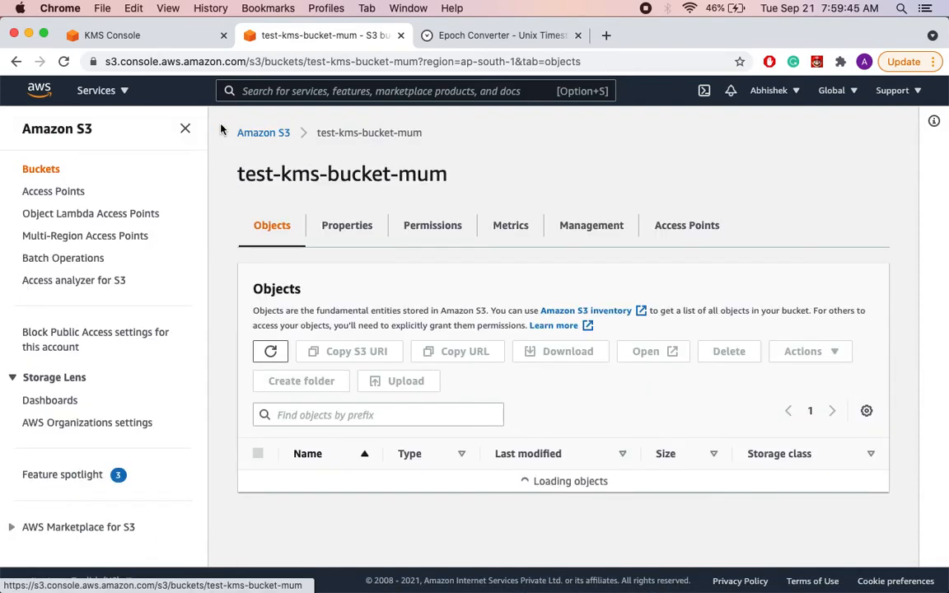
pyautogui.click(257, 536)
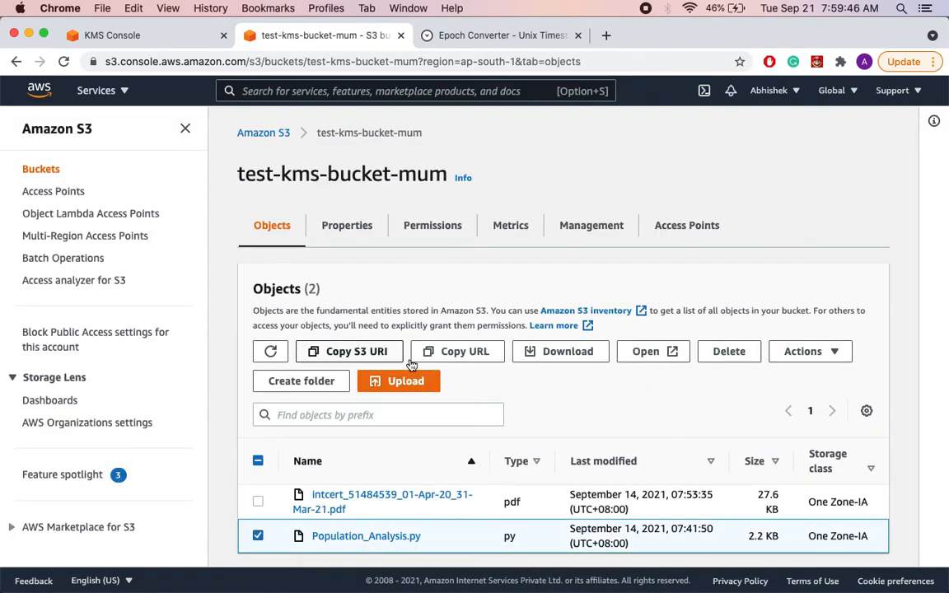
pyautogui.click(598, 361)
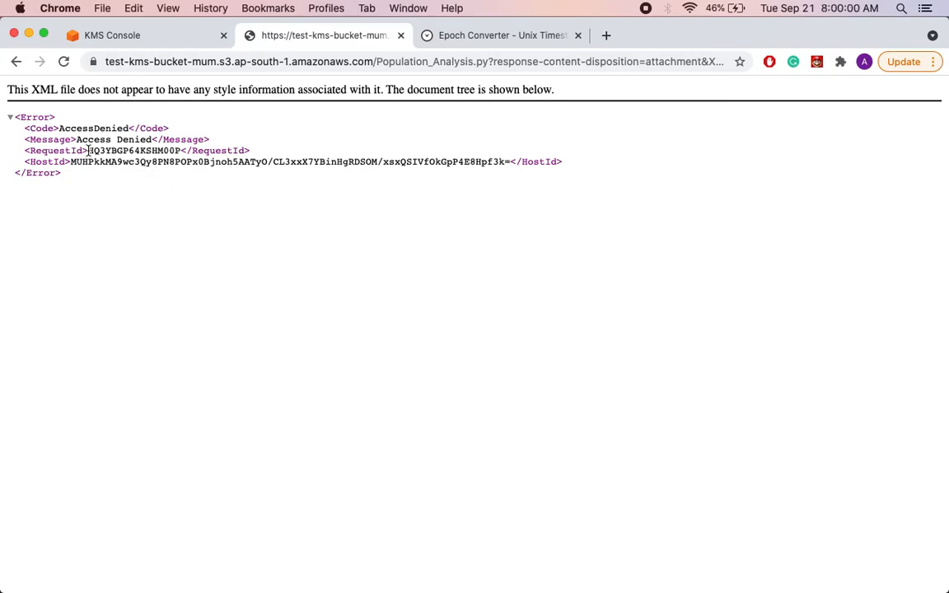
pyautogui.moveTo(77, 140); pyautogui.dragTo(152, 140)
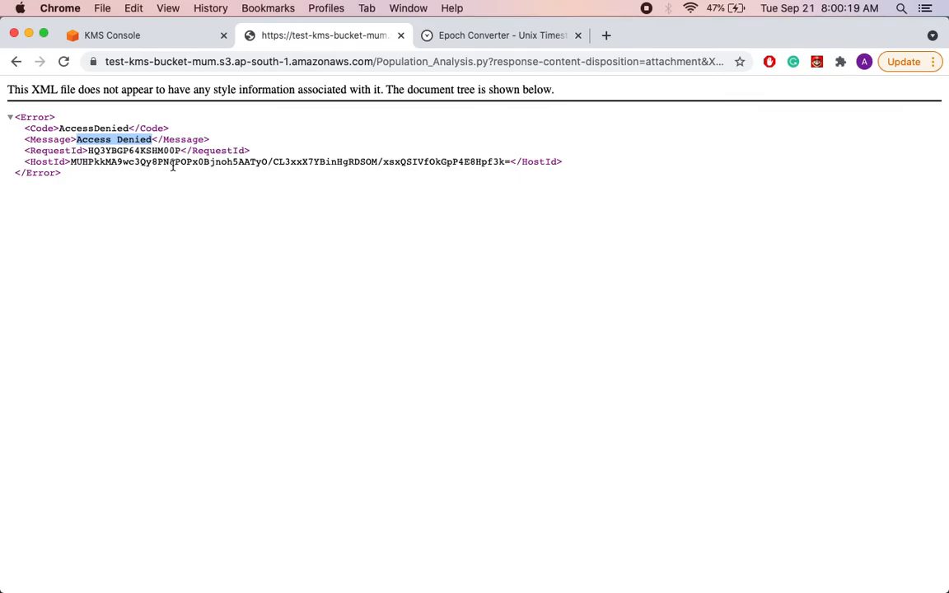
pyautogui.click(16, 61)
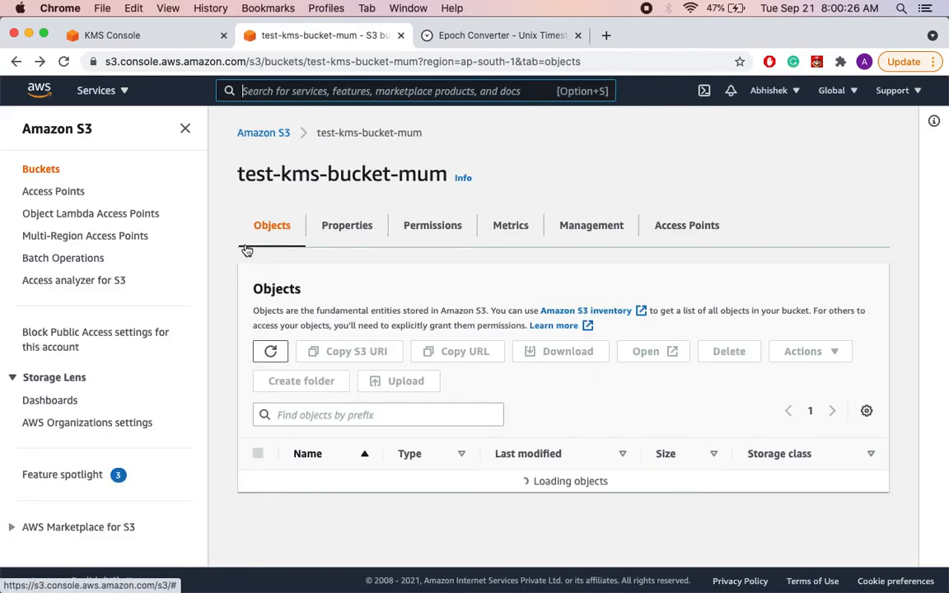
pyautogui.click(185, 129)
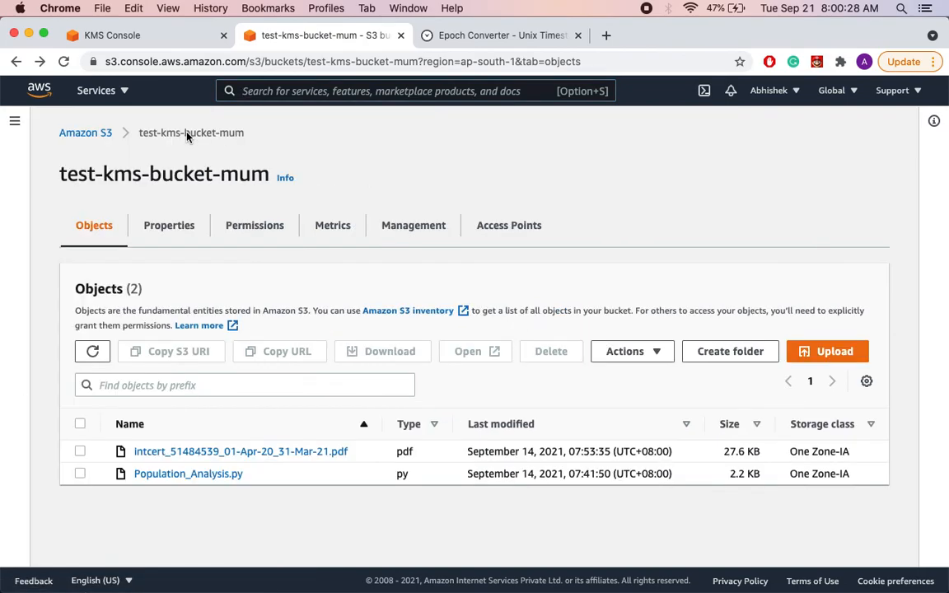